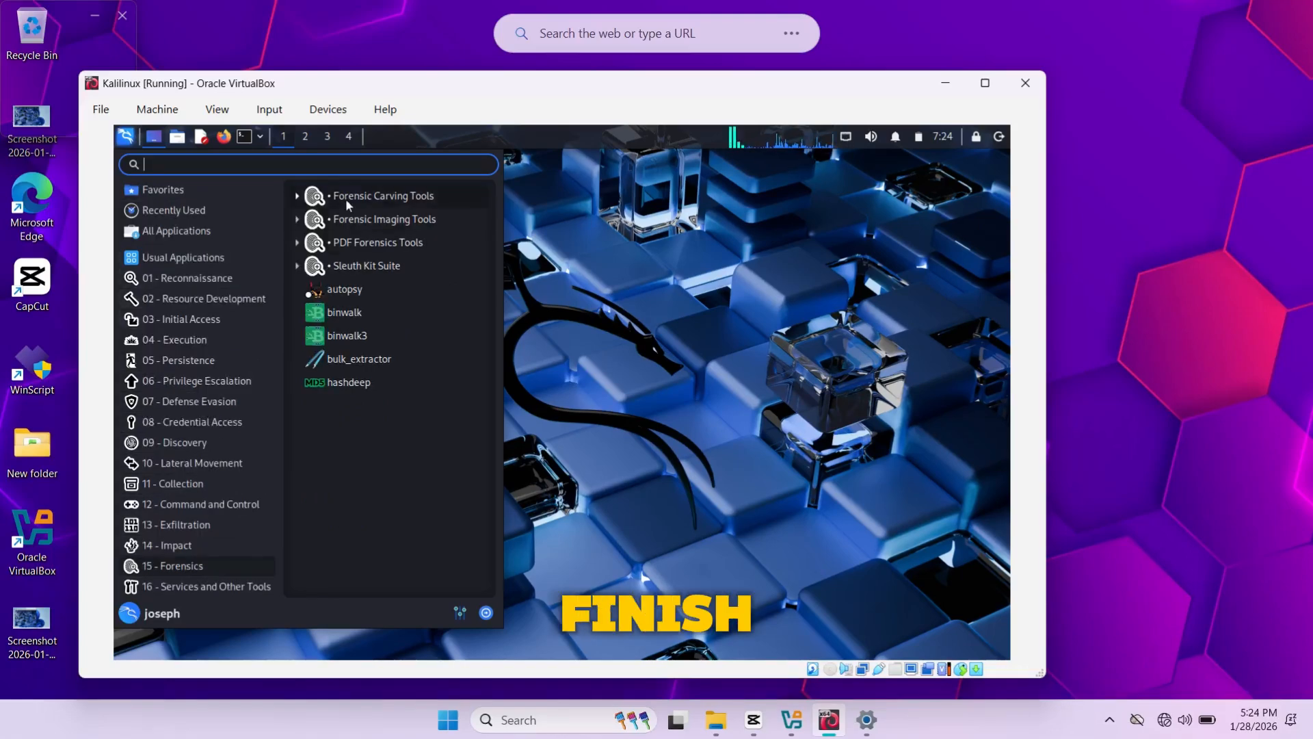
Step: Open a terminal in Kali, move it toward the centre, then close it
left_click(244, 136)
left_click(245, 136)
left_click_drag(553, 238, 655, 258)
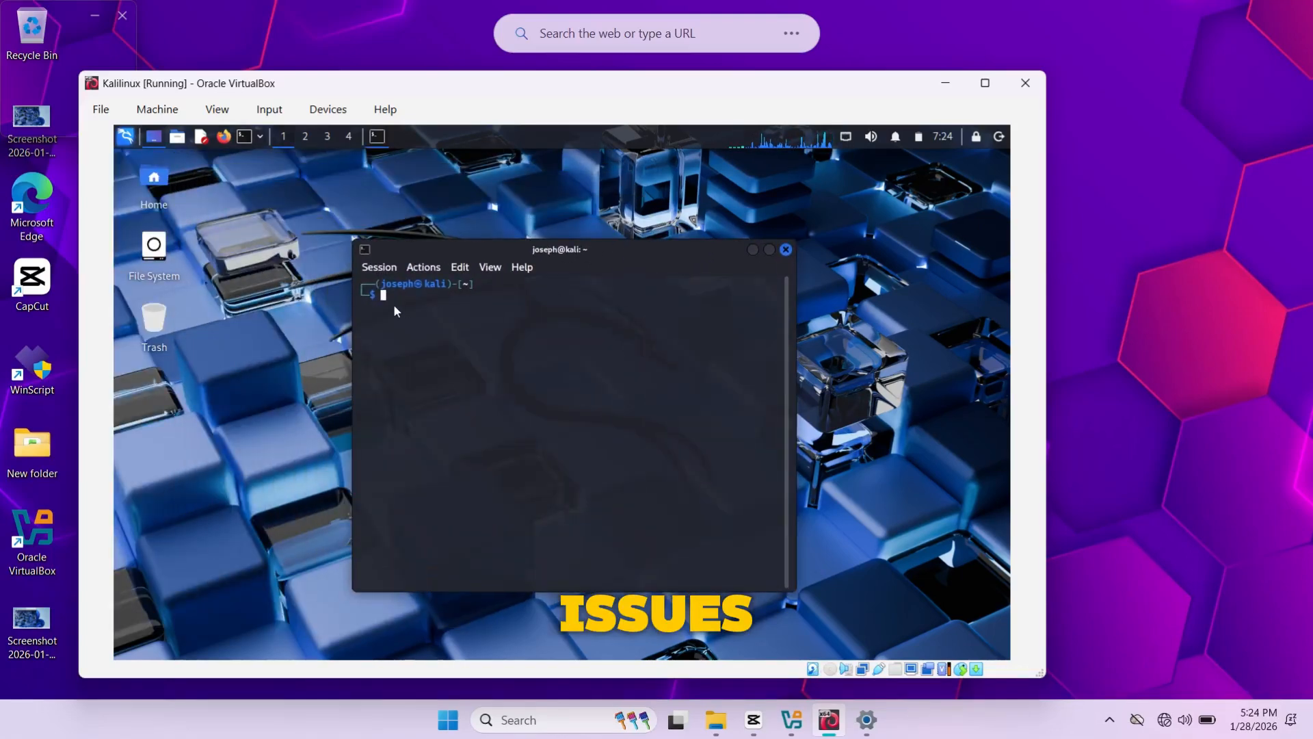
left_click(787, 251)
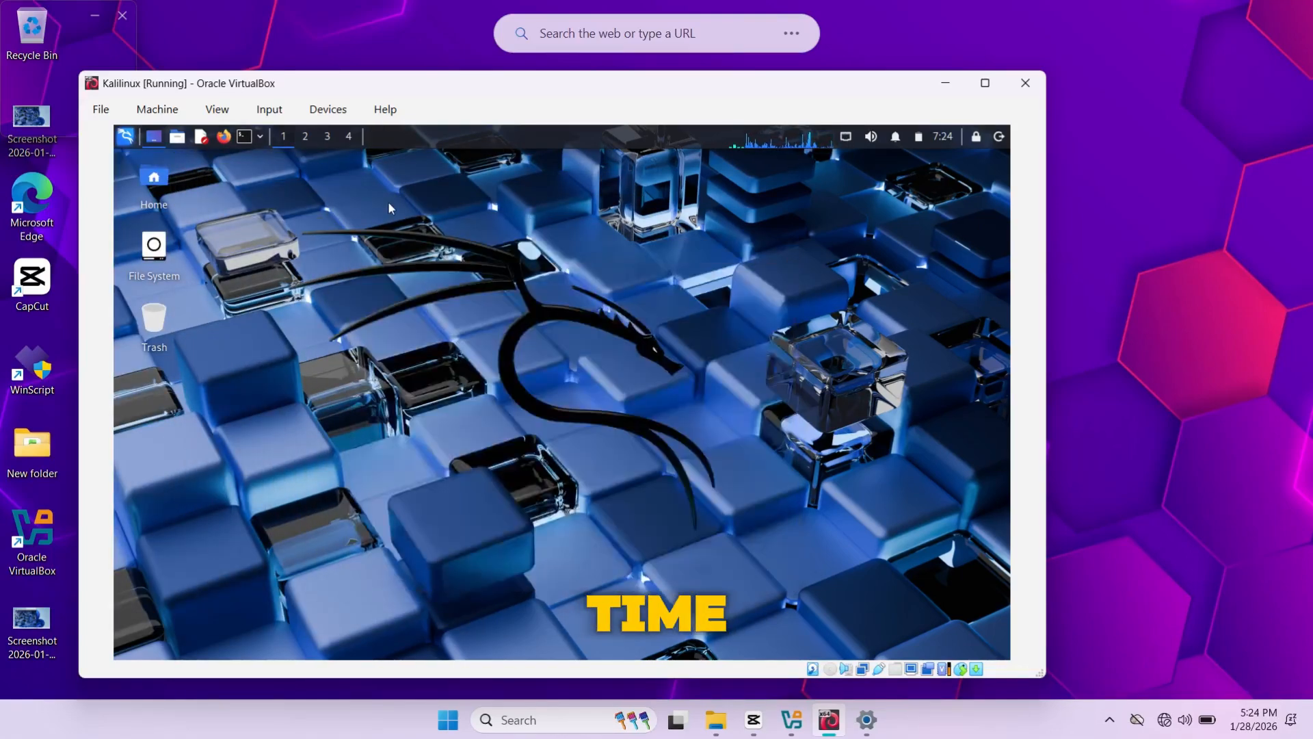
Step: Check the Kali panel's calendar, power, volume and network menus in turn
left_click(943, 136)
left_click(899, 137)
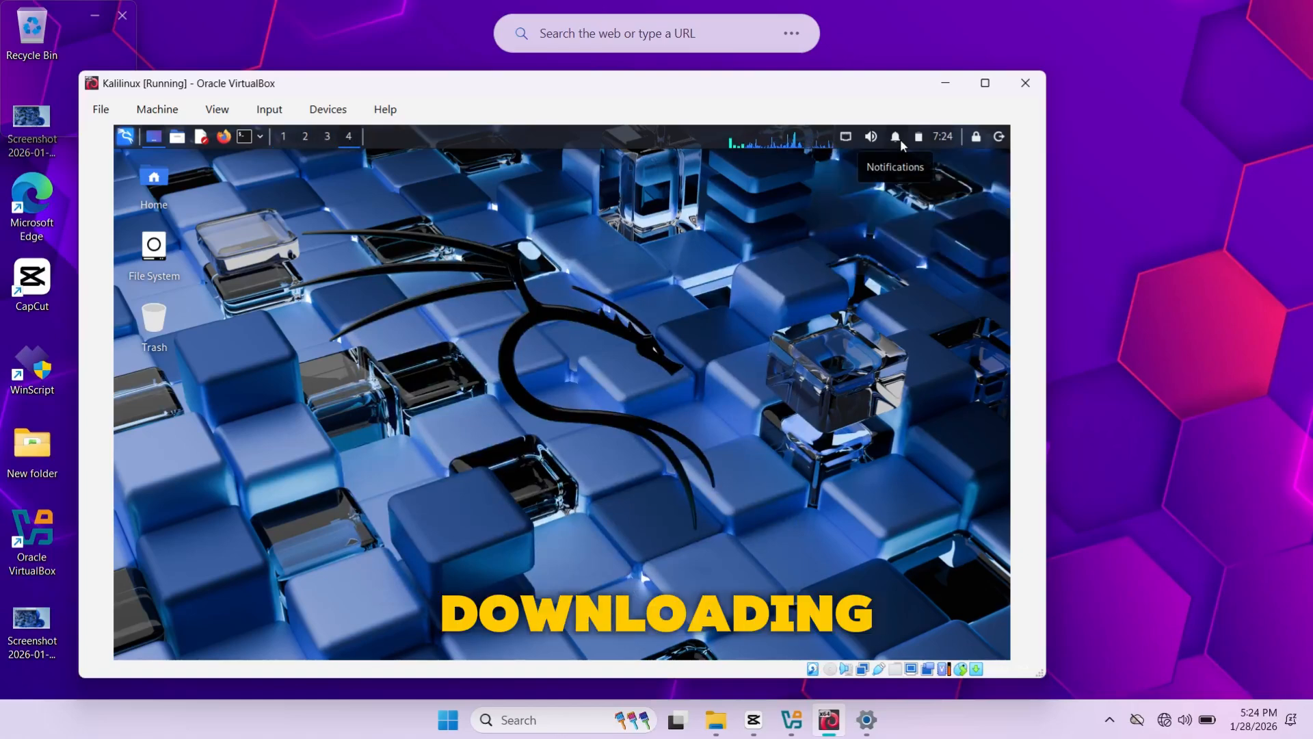
left_click(919, 136)
left_click(918, 136)
left_click(870, 137)
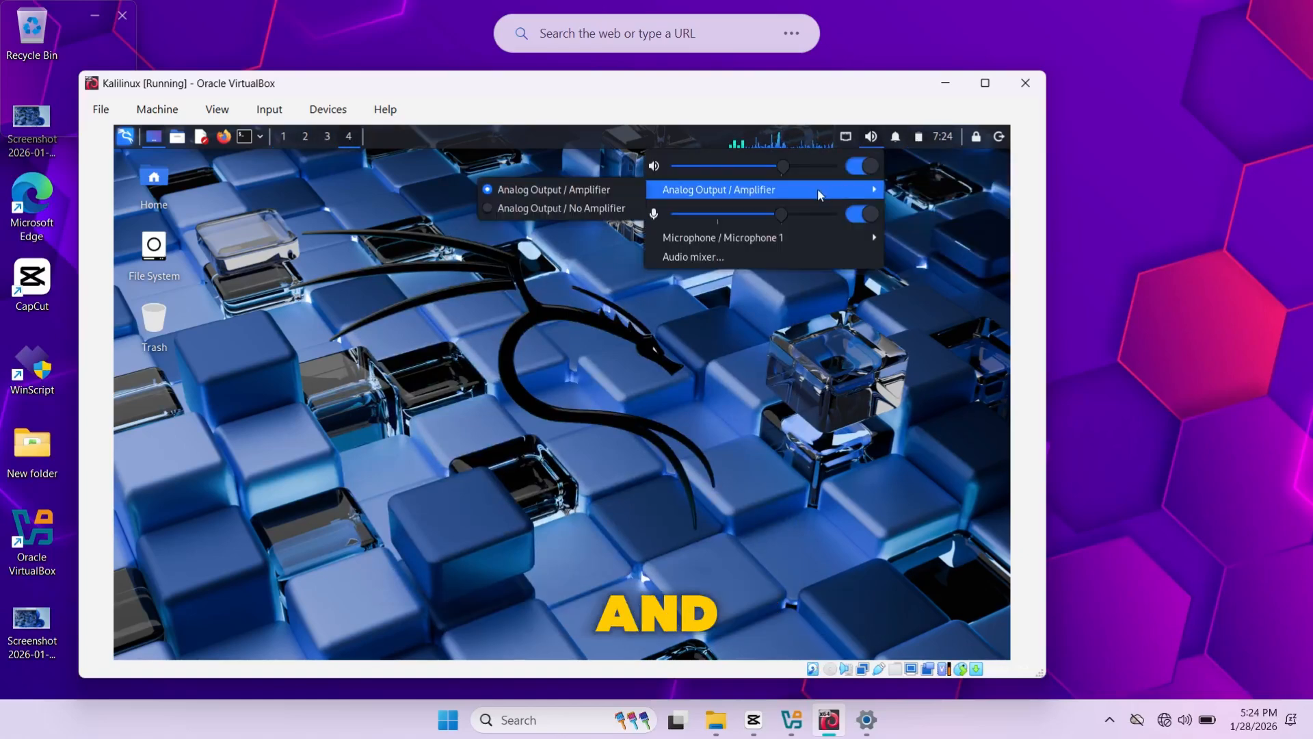
left_click(847, 136)
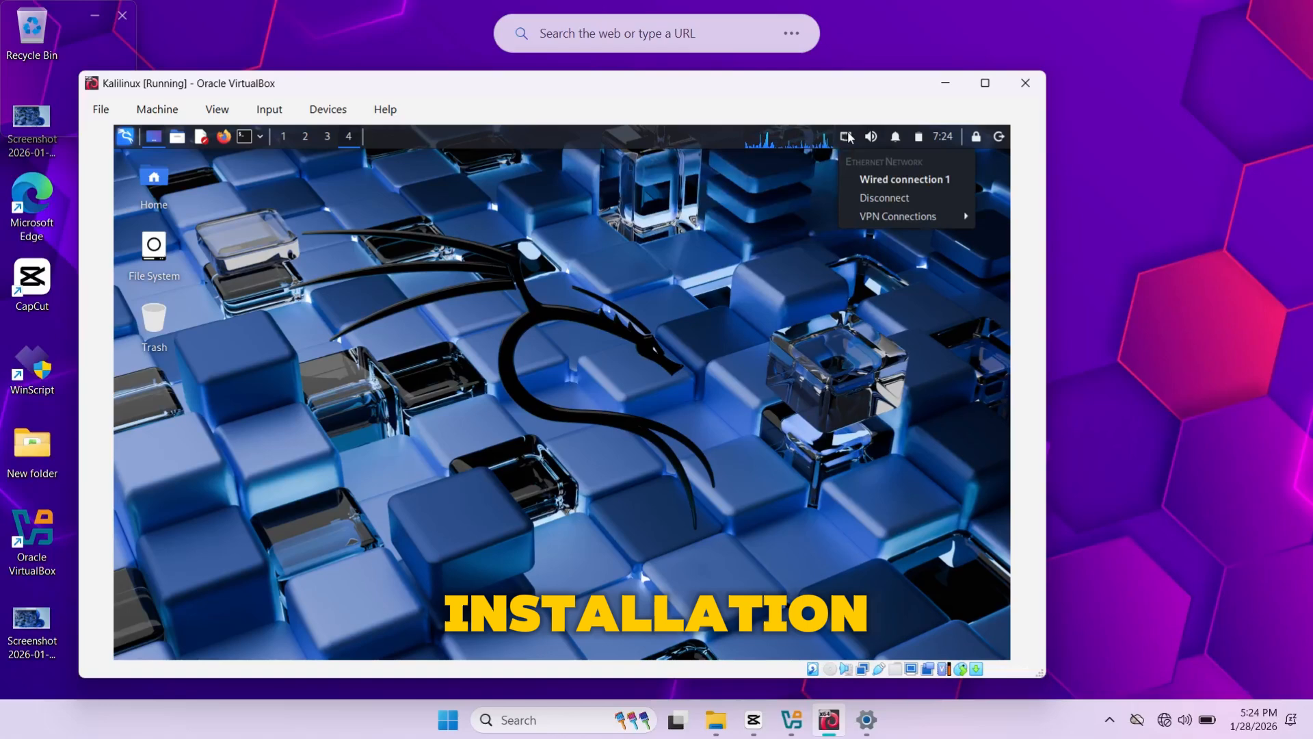
left_click(201, 137)
Step: Type SUBSCRIBE in a new text editor, close it without saving, then dismiss the applications menu
left_click(200, 137)
left_click_drag(438, 159, 590, 223)
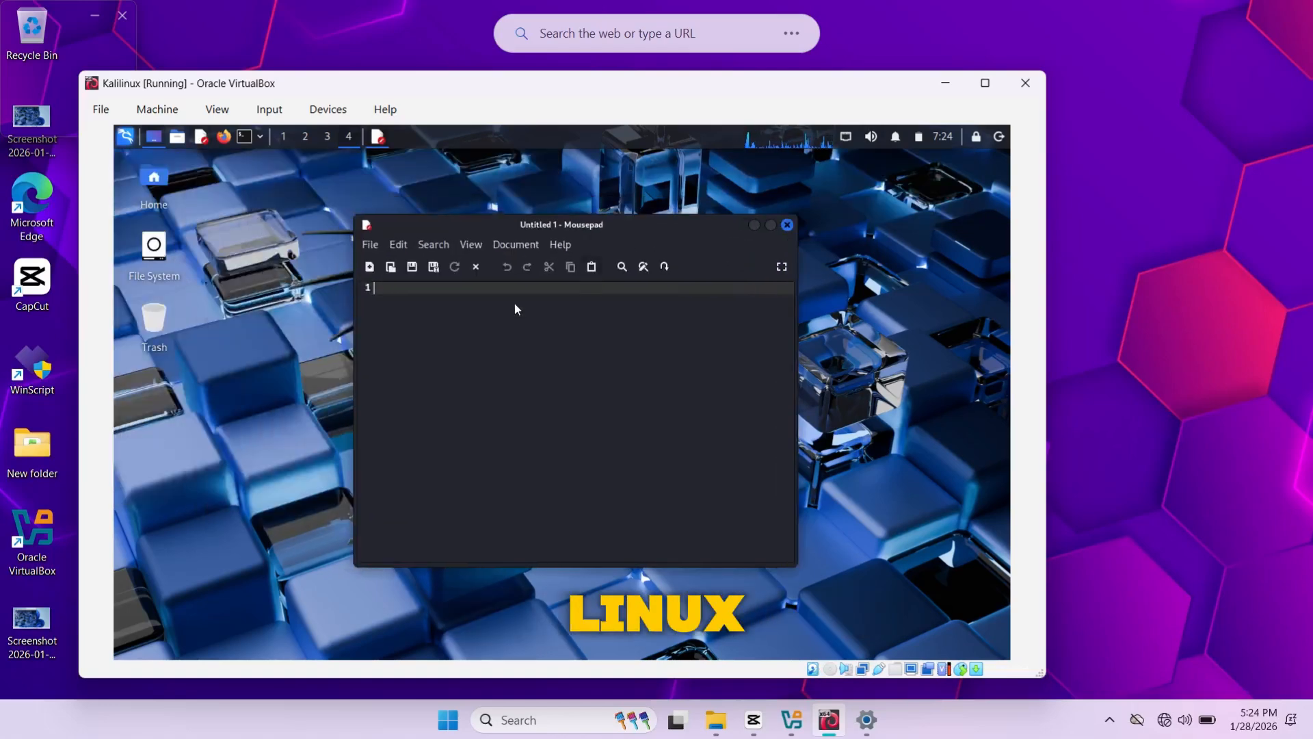
type("SUBSCRIBE")
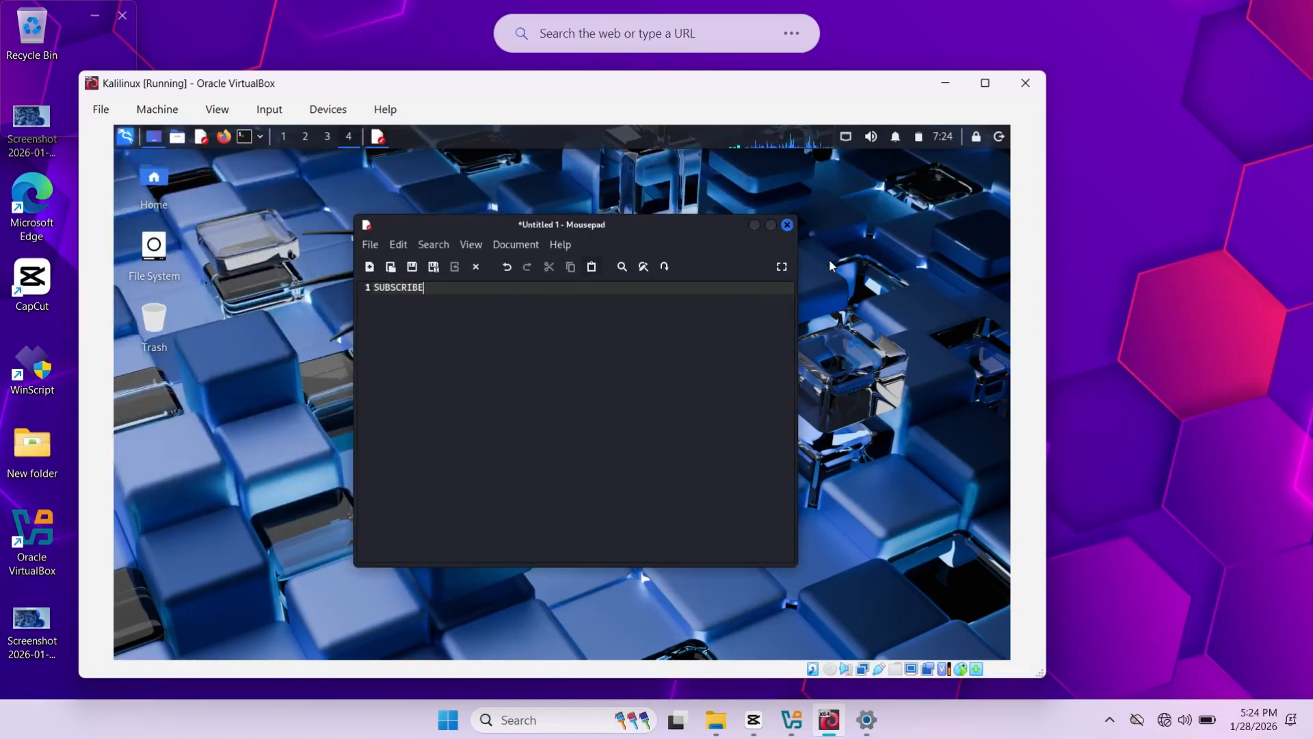
left_click(787, 224)
left_click(594, 449)
left_click(125, 136)
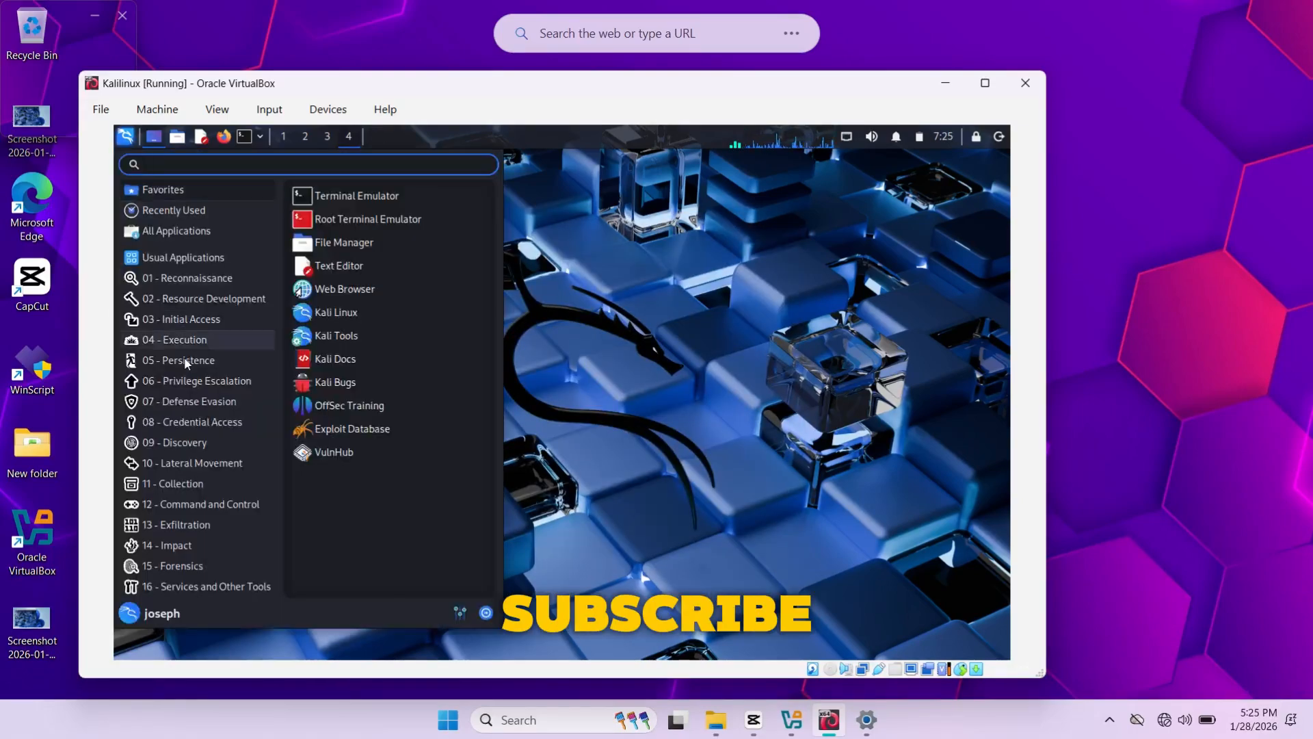
mouse_move(192, 421)
left_click(545, 243)
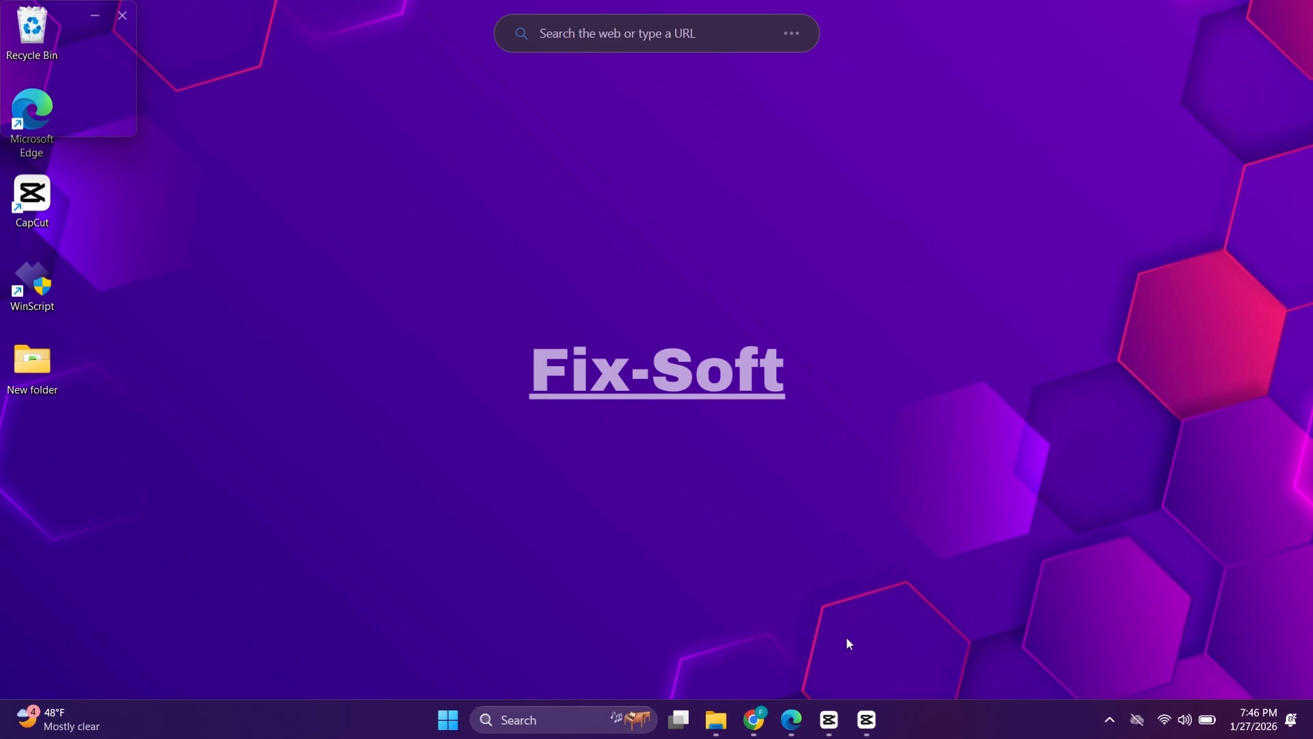
Step: Search Google for 'oracle virtualbox' in a new browser tab
left_click(752, 731)
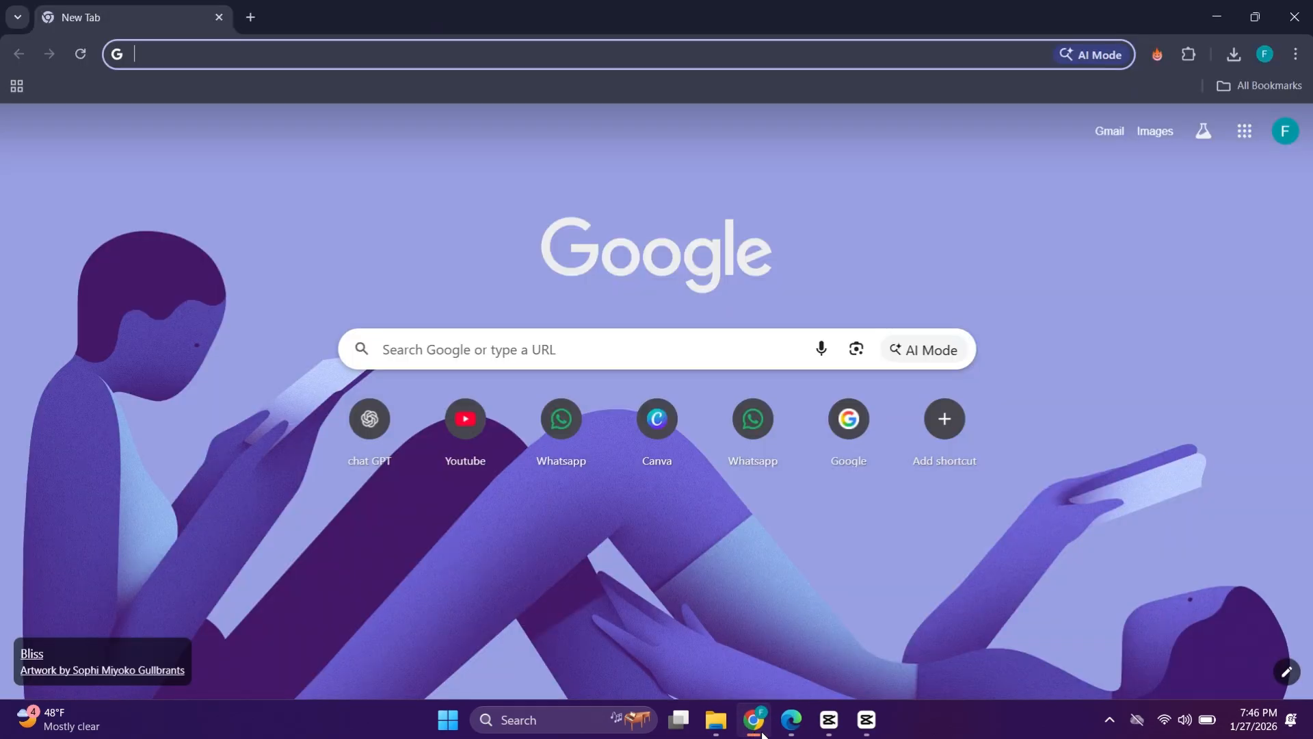
left_click(616, 357)
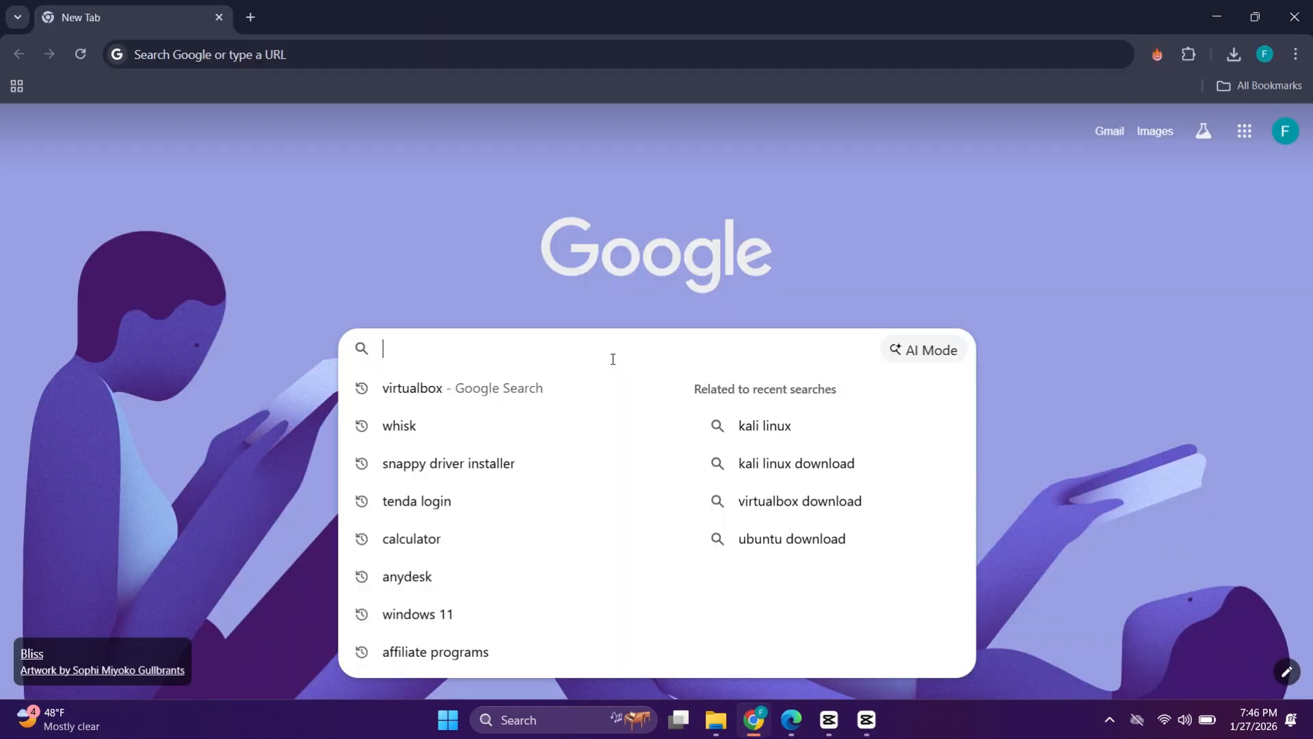
type("orac")
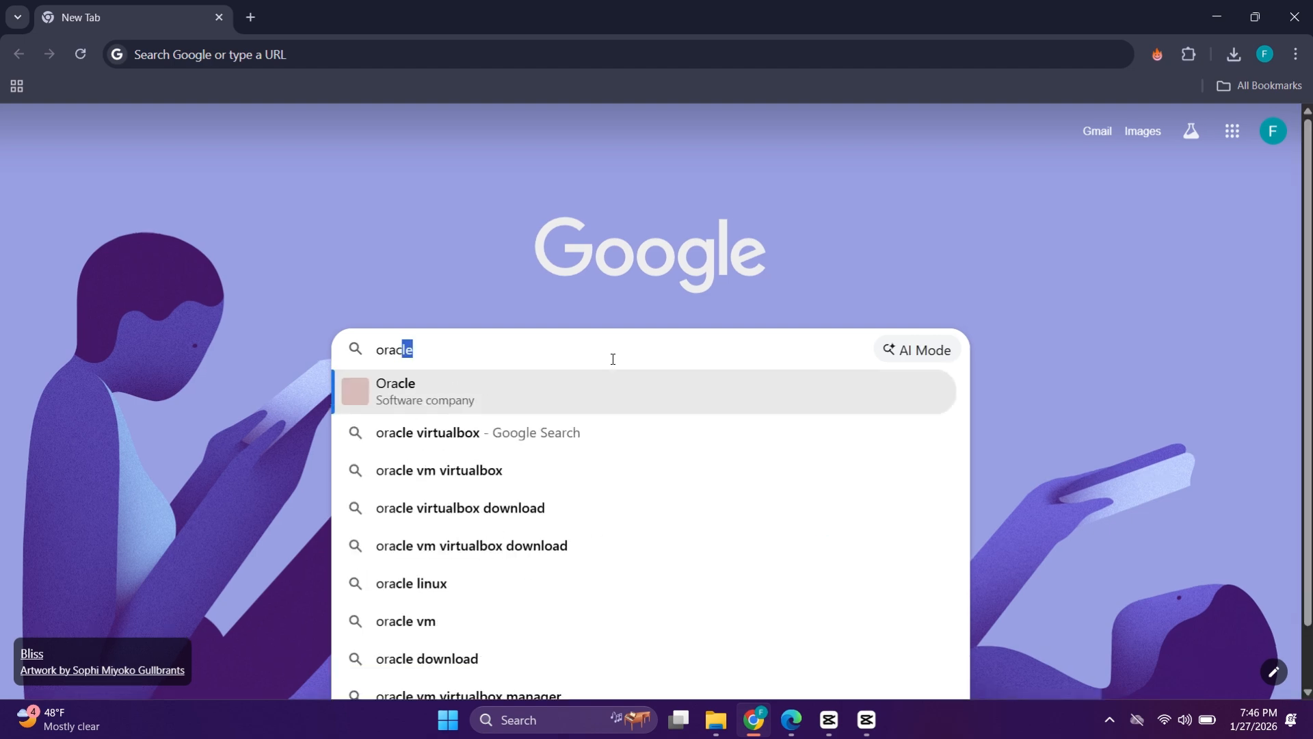
type("le v")
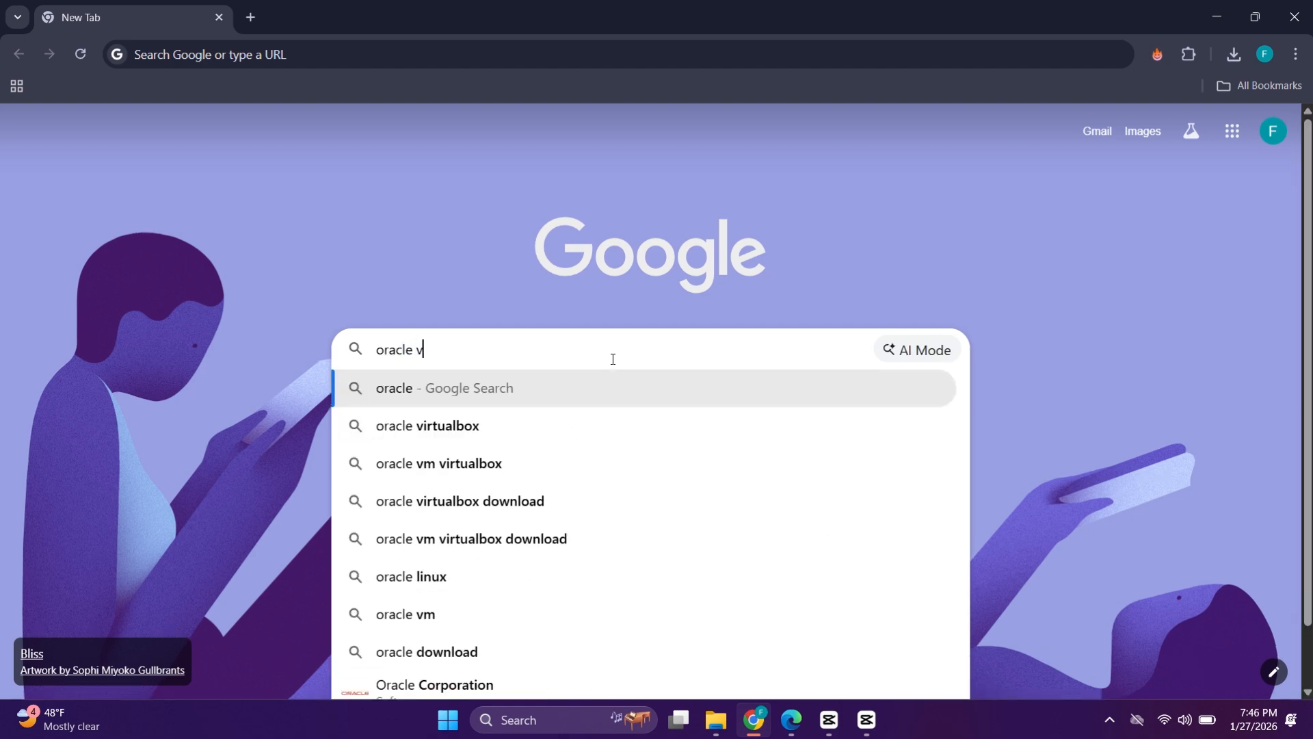
type("irtua")
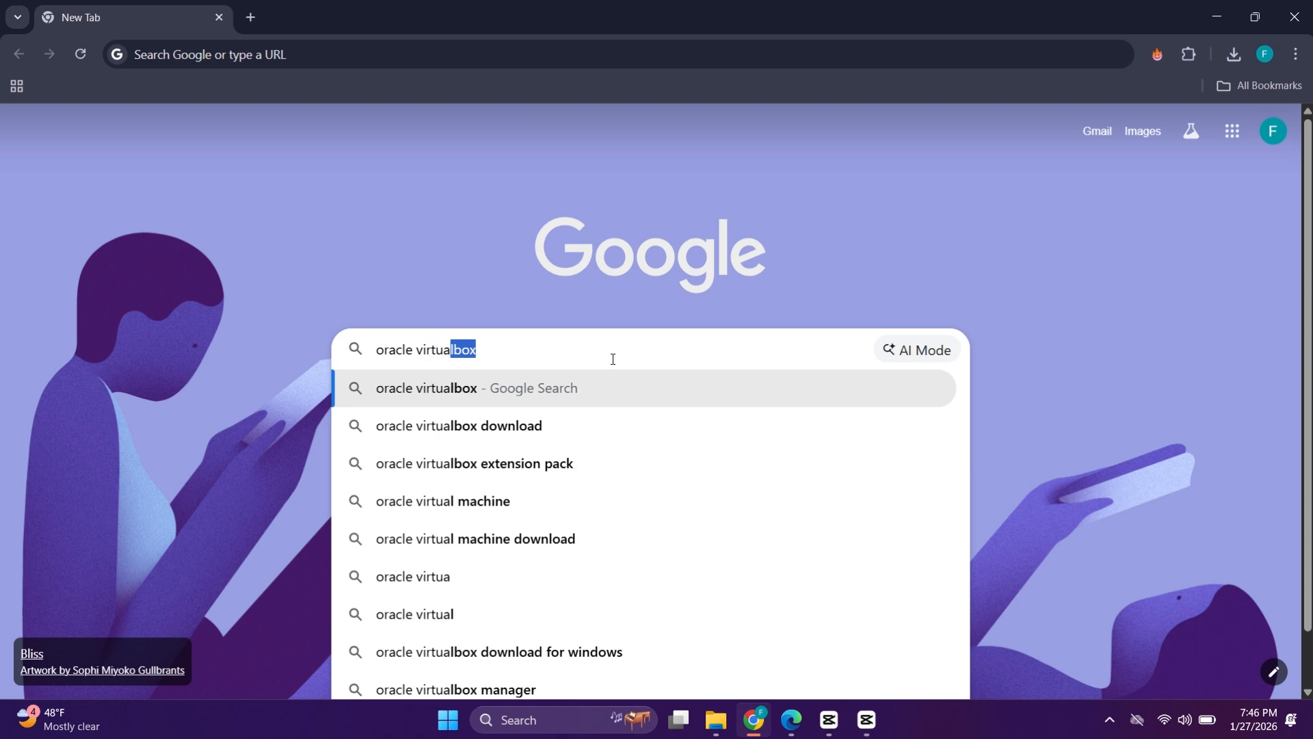
type("lbox")
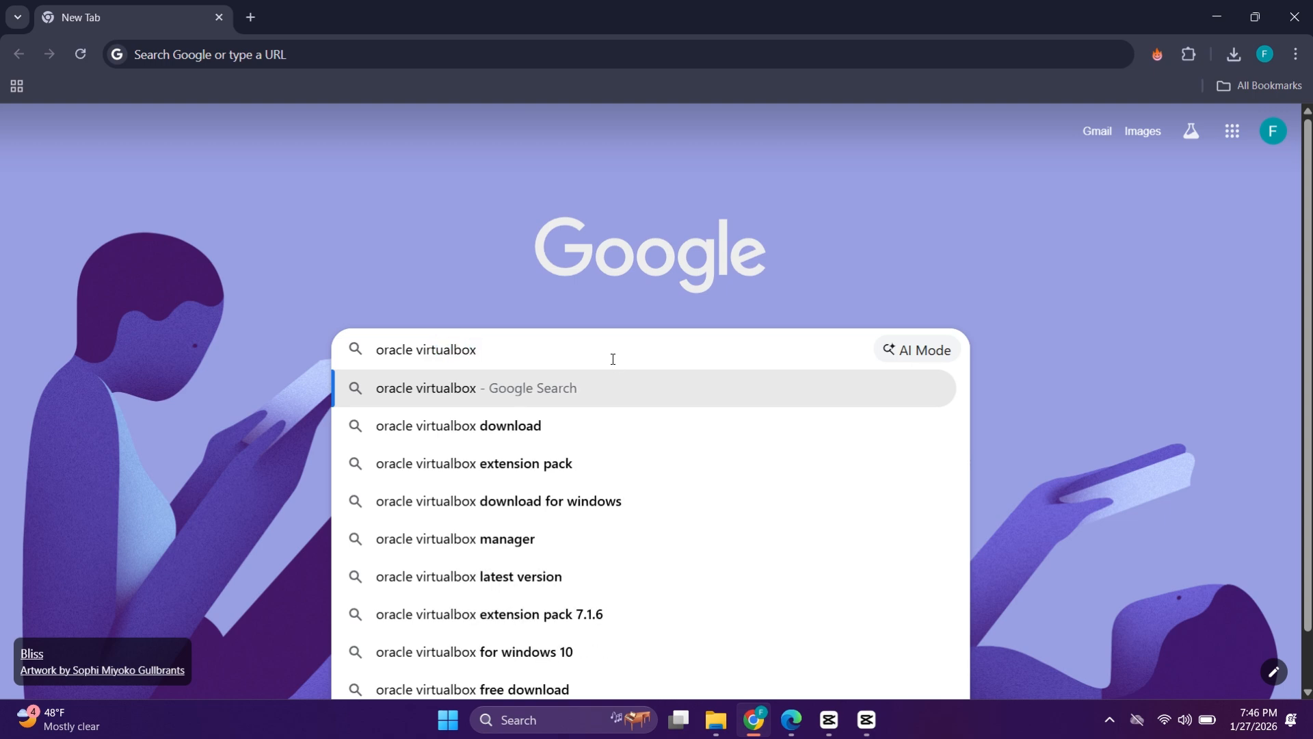
key("Return")
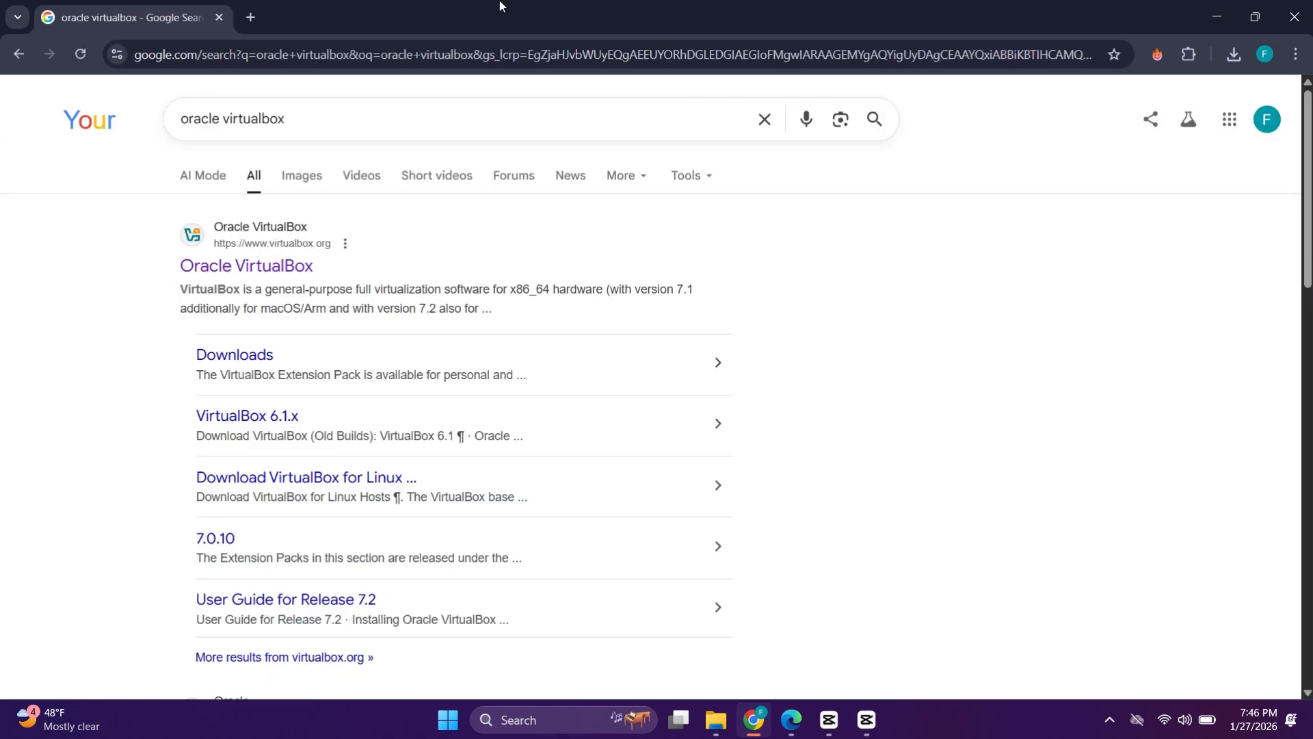
Step: Download the VirtualBox installer for Windows hosts from virtualbox.org and check its progress
left_click(225, 264)
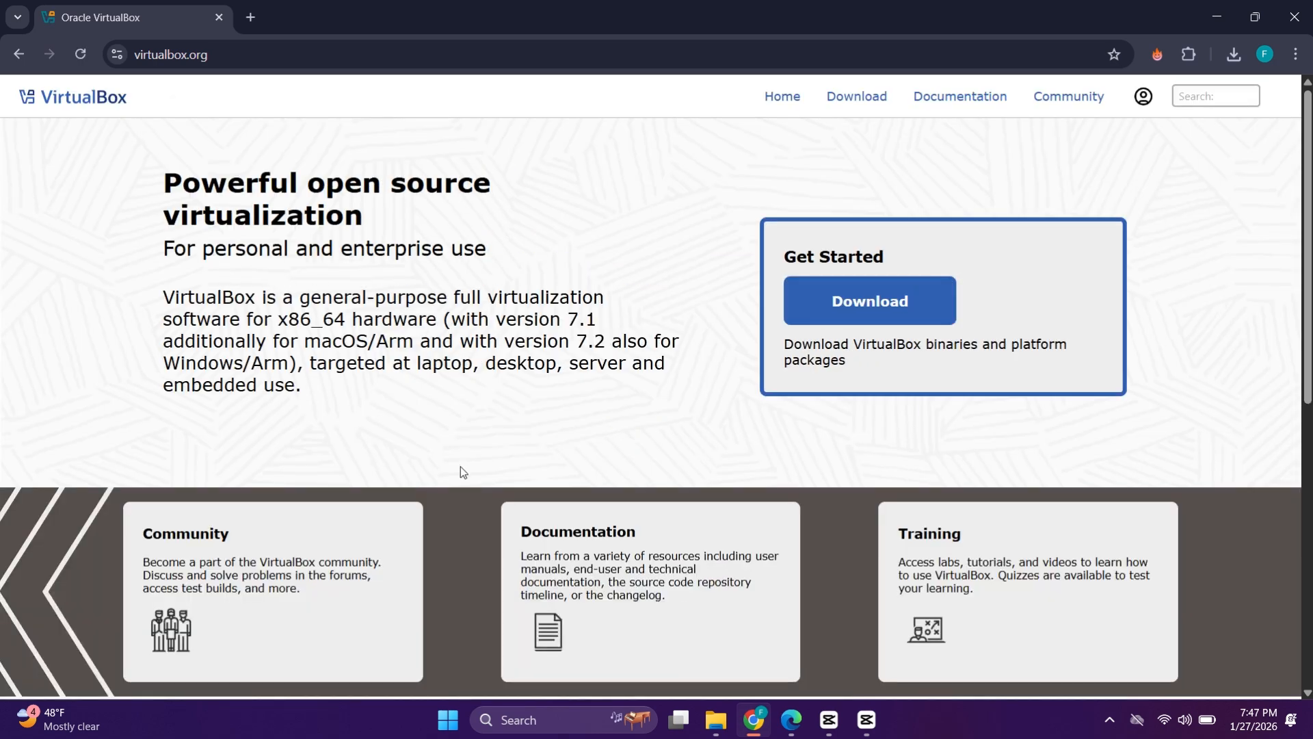
left_click(883, 302)
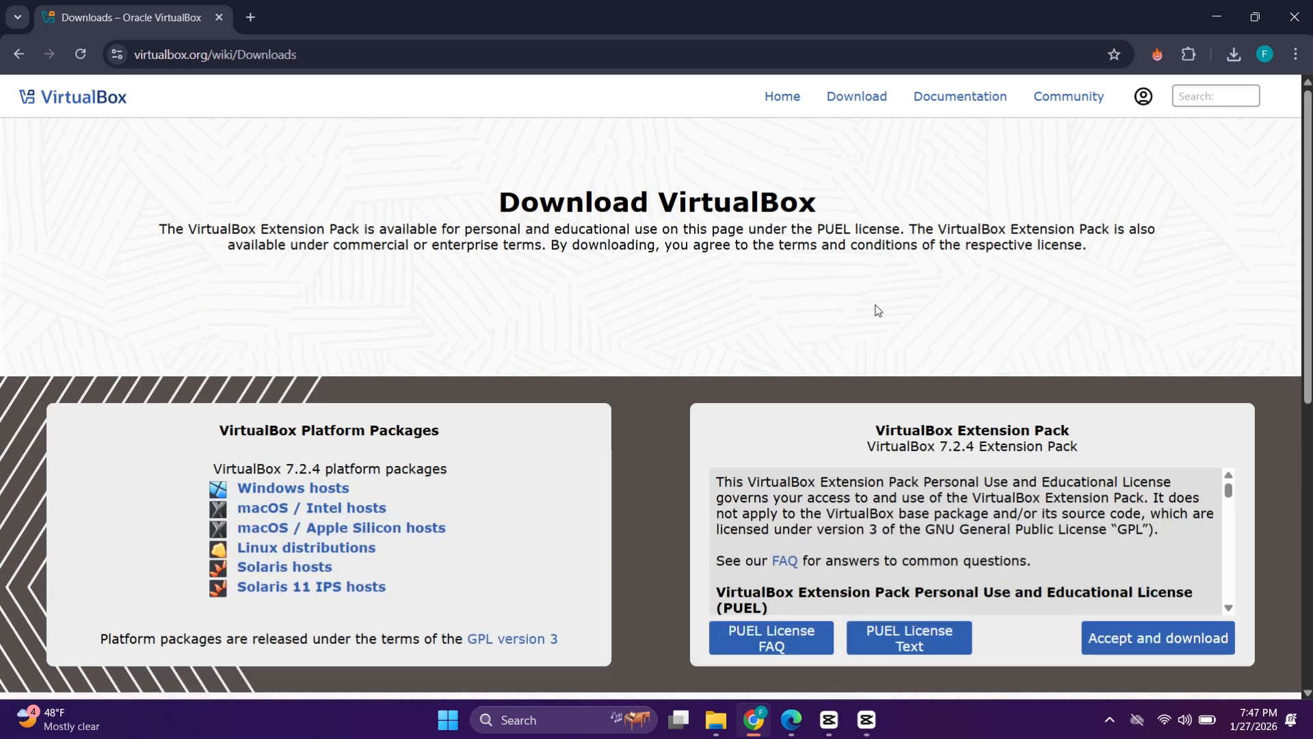
left_click(279, 485)
left_click(1241, 53)
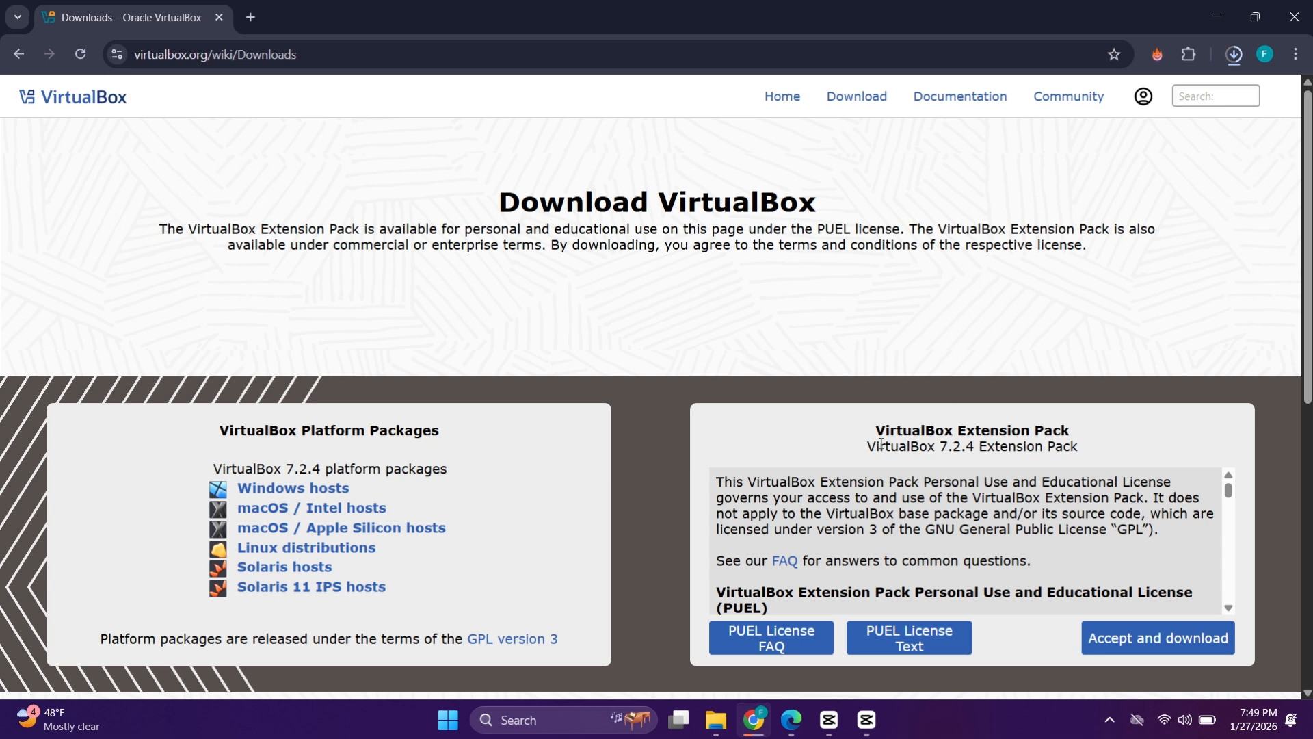
Step: Accept the licence and download the VirtualBox Extension Pack as well
left_click_drag(908, 430, 1090, 428)
left_click(1109, 430)
left_click(1153, 647)
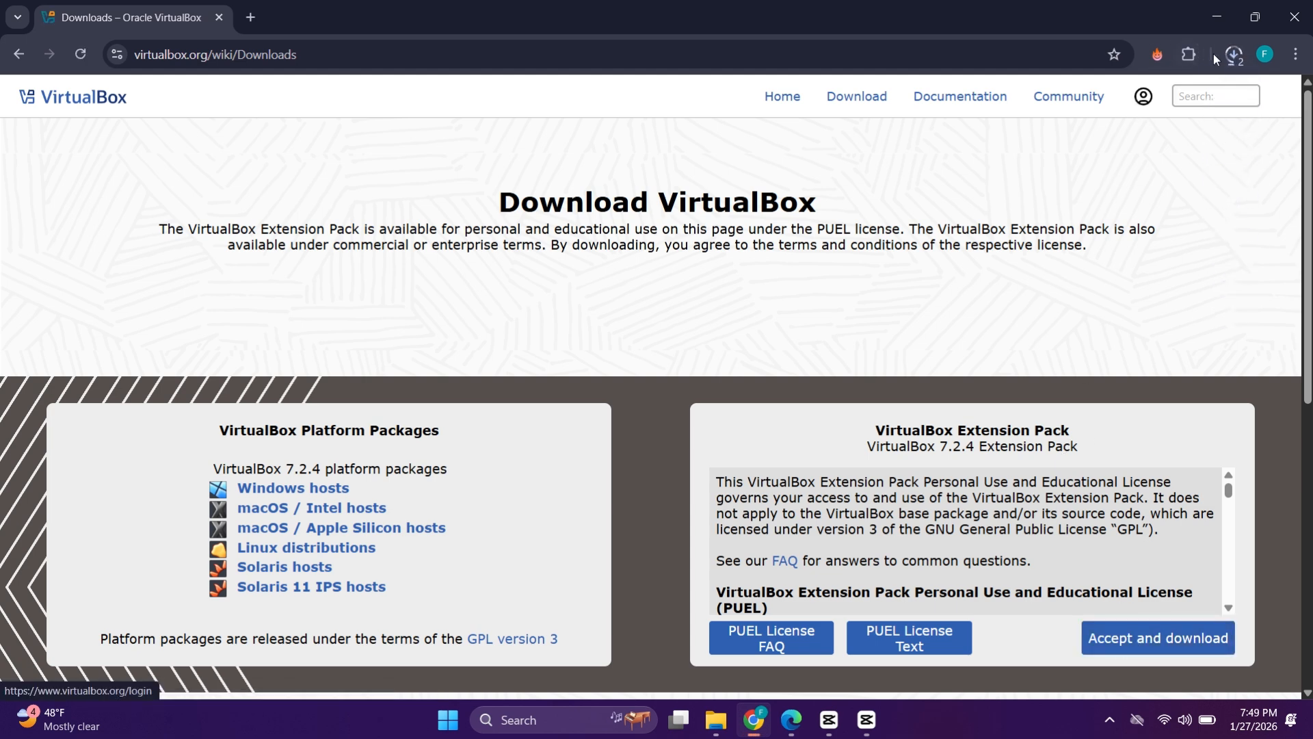
left_click(1232, 54)
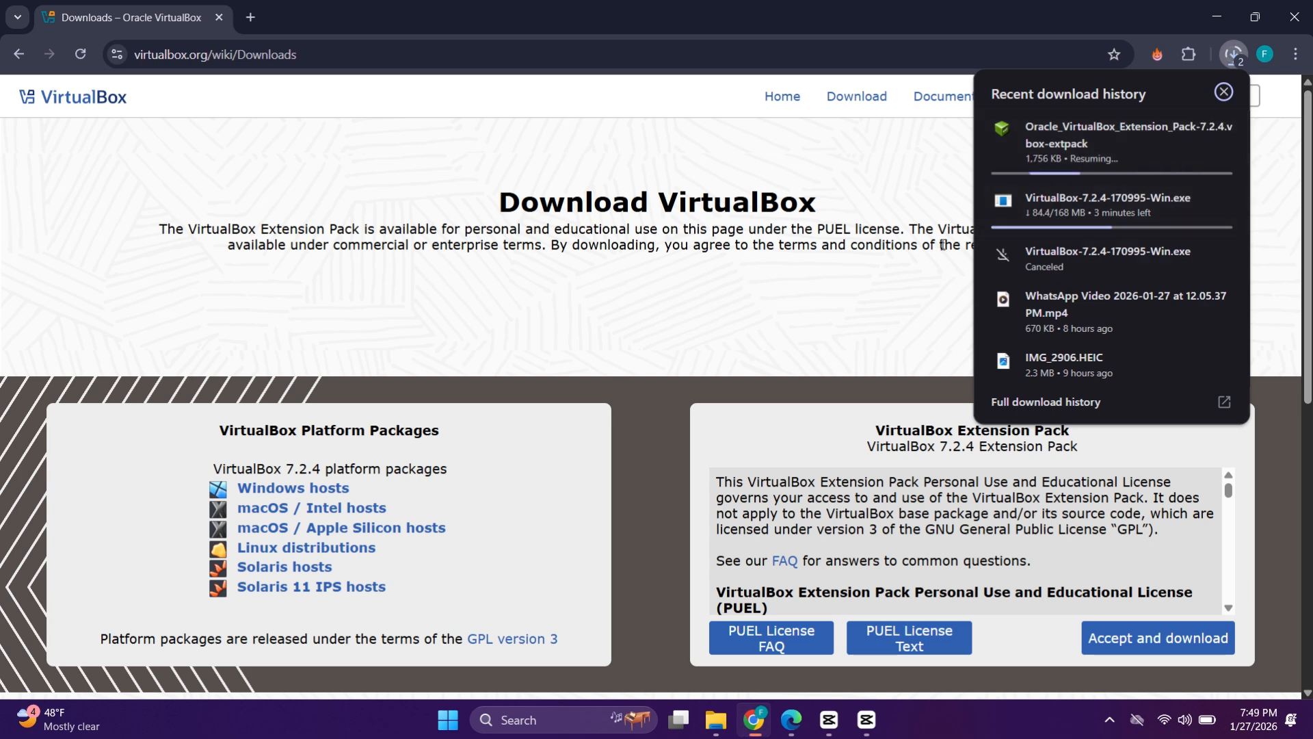
left_click(921, 331)
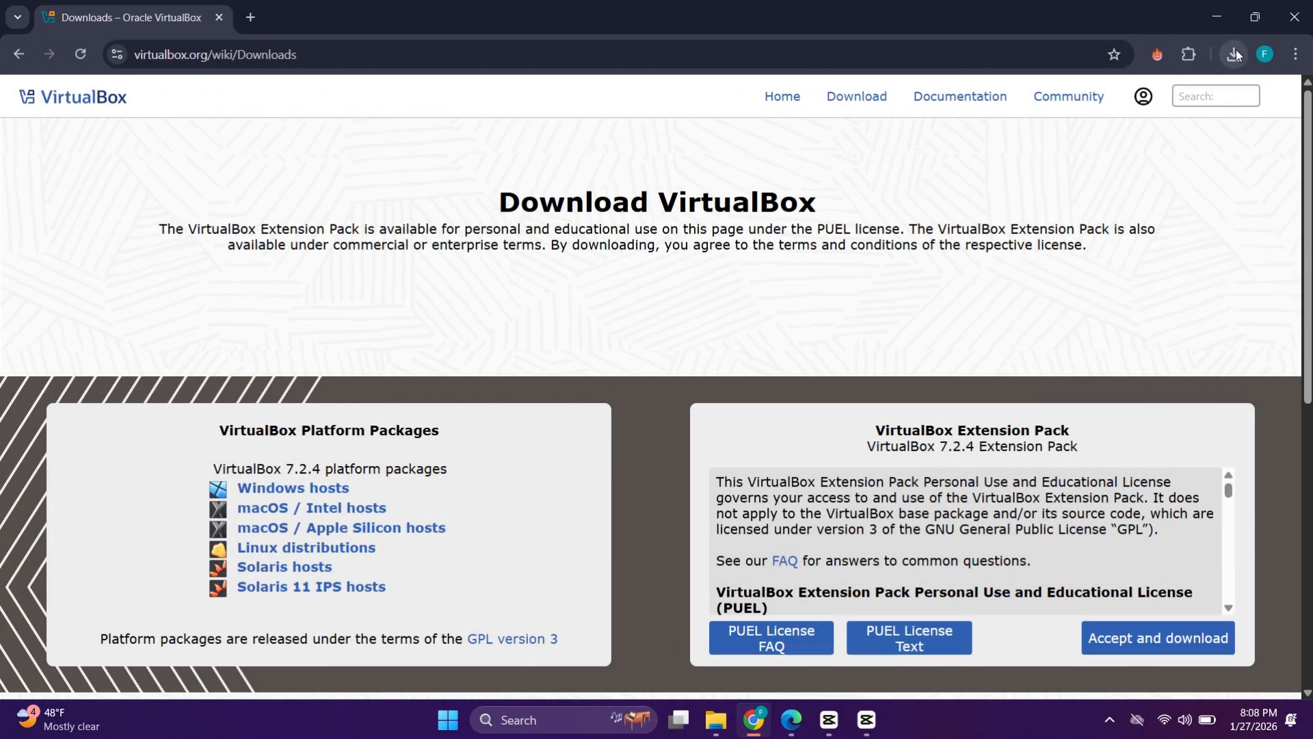
Step: Run the finished VirtualBox-7.2.4-170995-Win.exe from the downloads list
left_click(1235, 53)
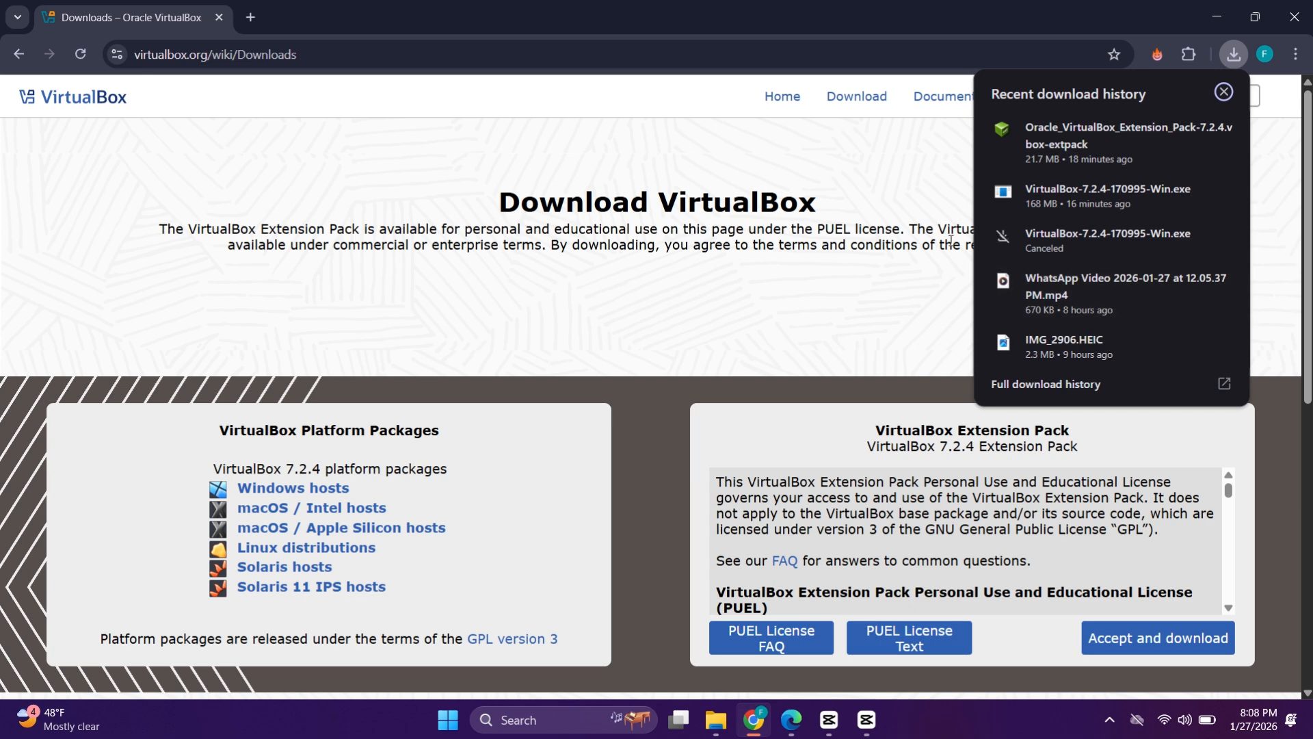
right_click(1070, 192)
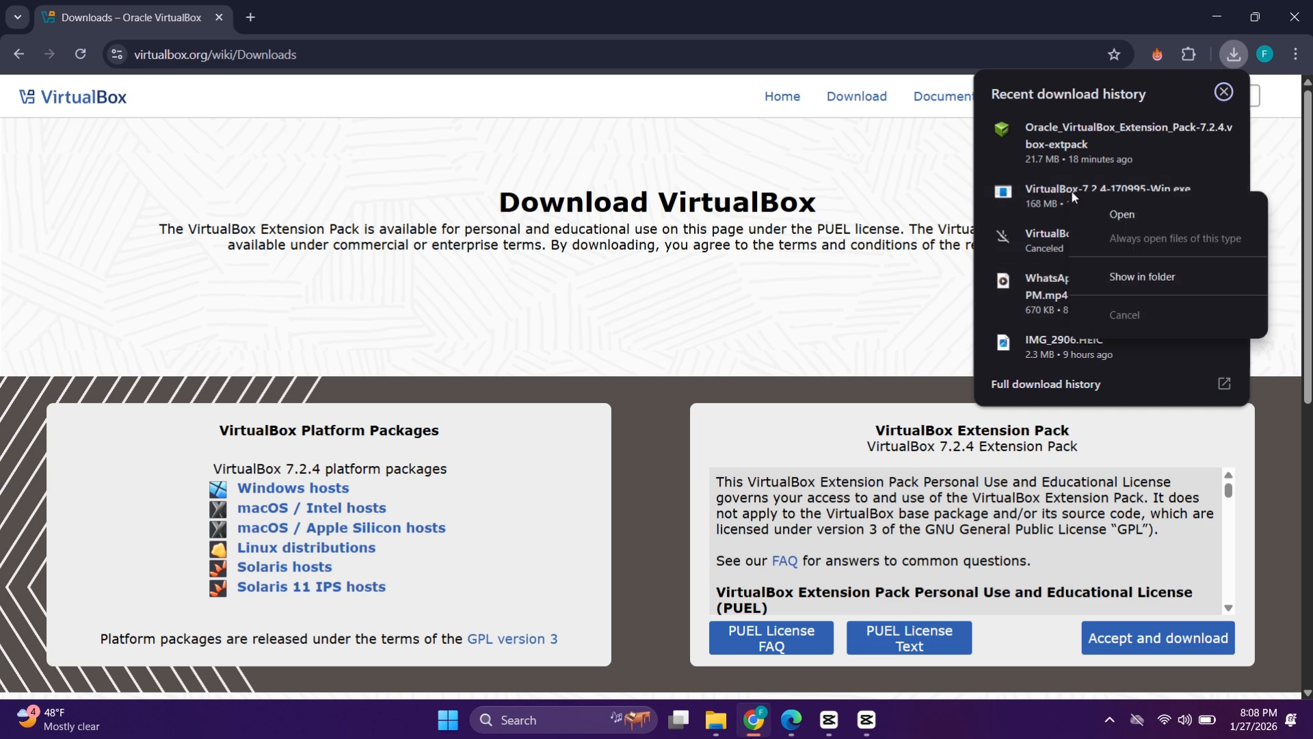
left_click(1089, 213)
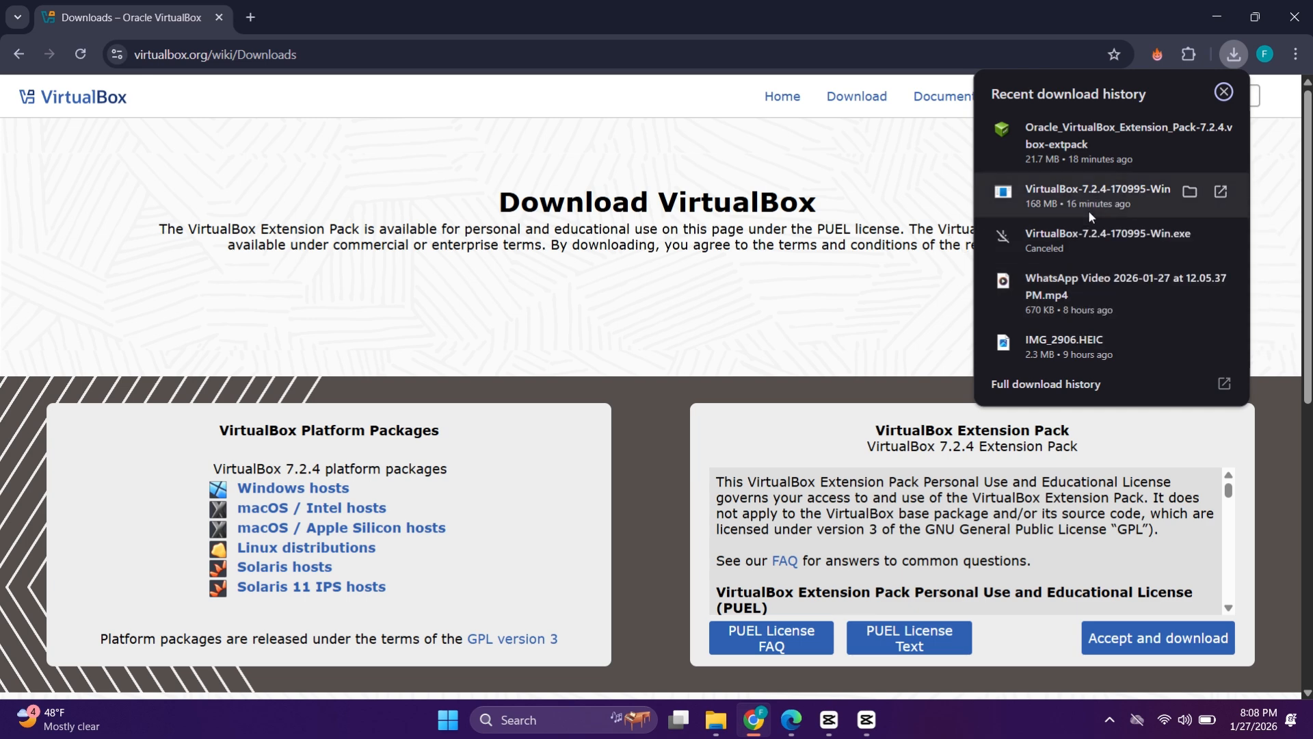
left_click(945, 299)
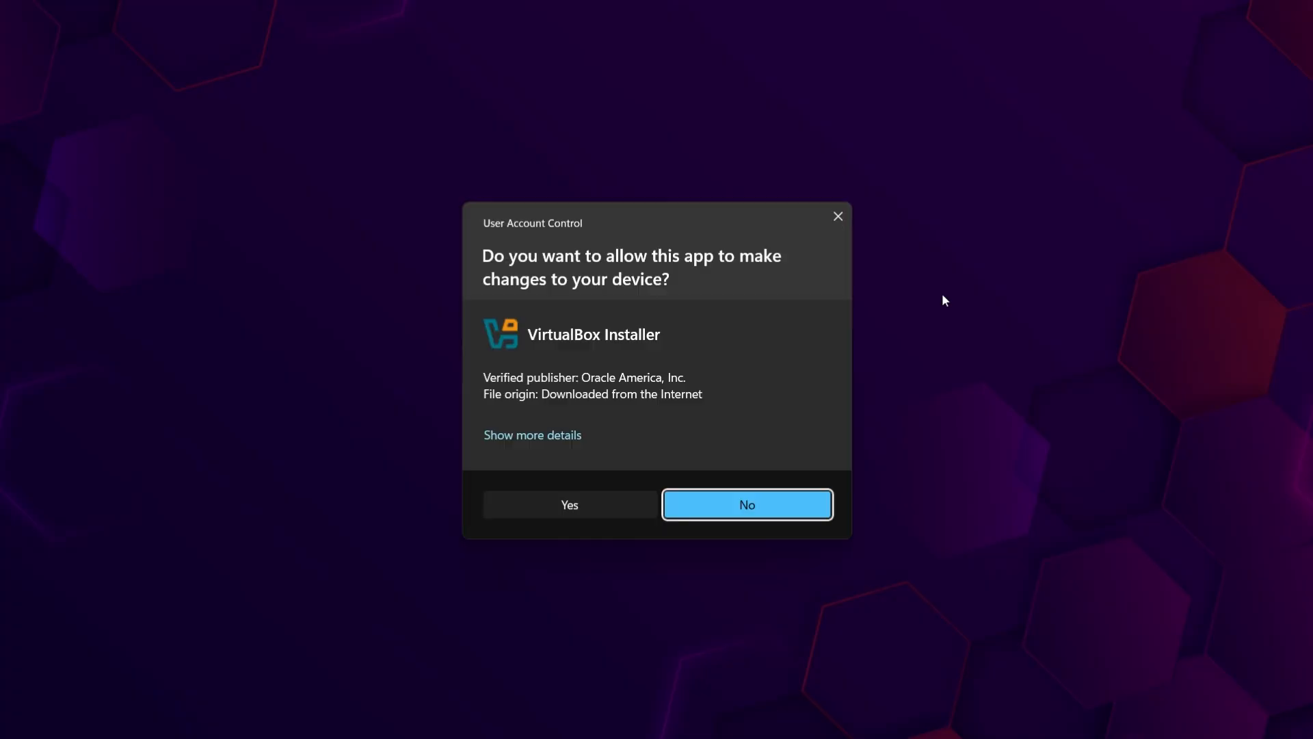
Step: Approve admin access, accept the license, keep default features, install VirtualBox 7.2.4, and launch it
left_click(640, 504)
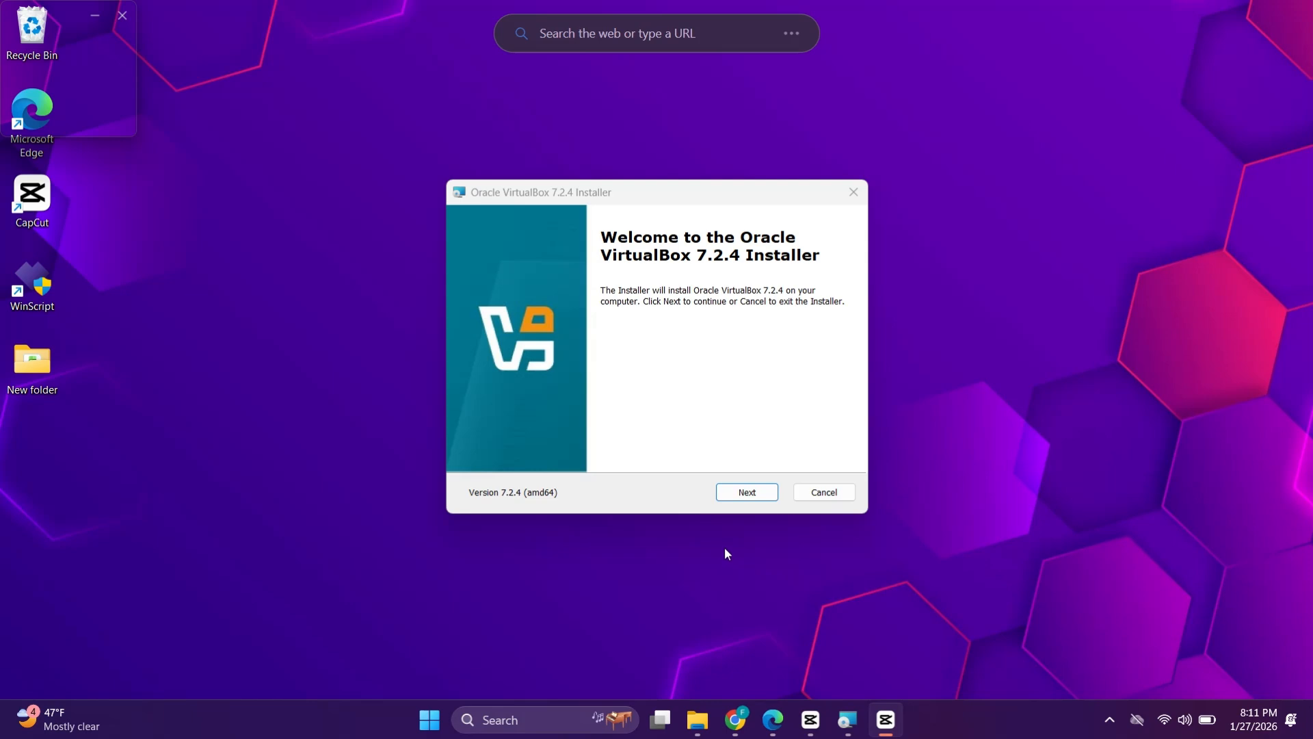
left_click(758, 494)
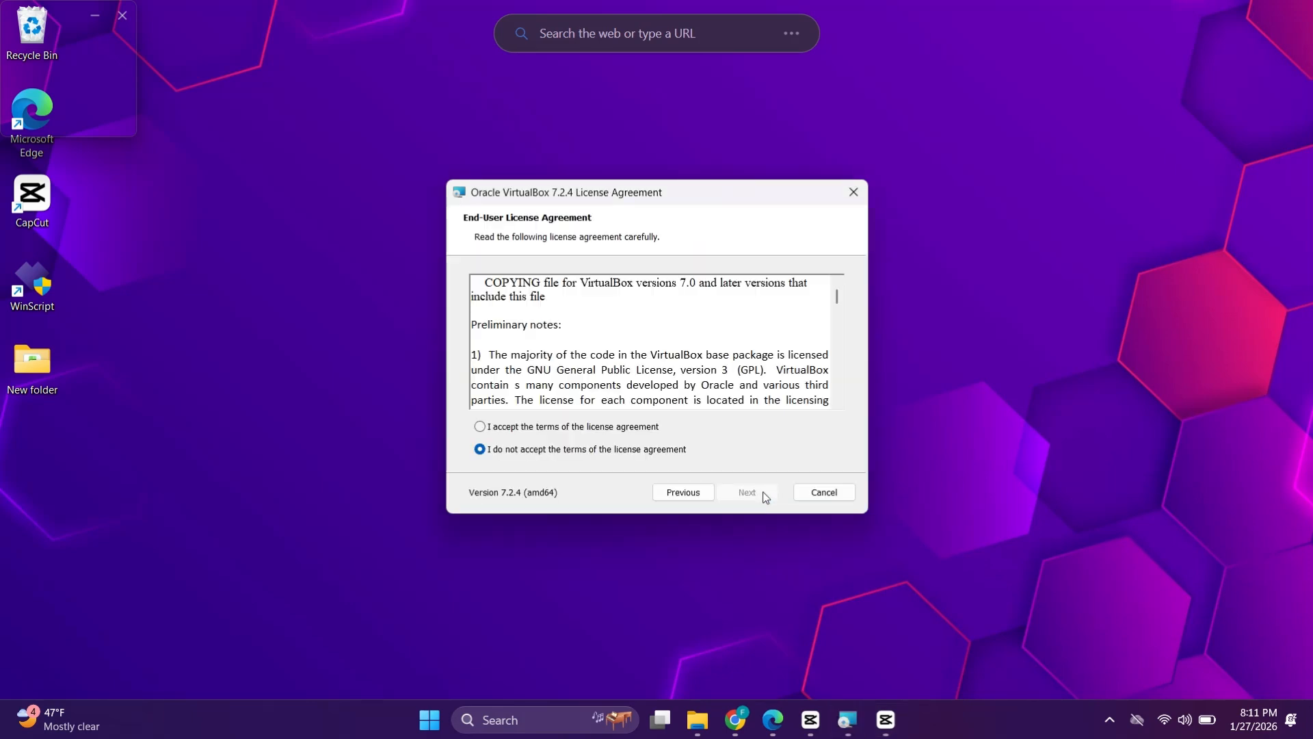
left_click(503, 429)
left_click(736, 494)
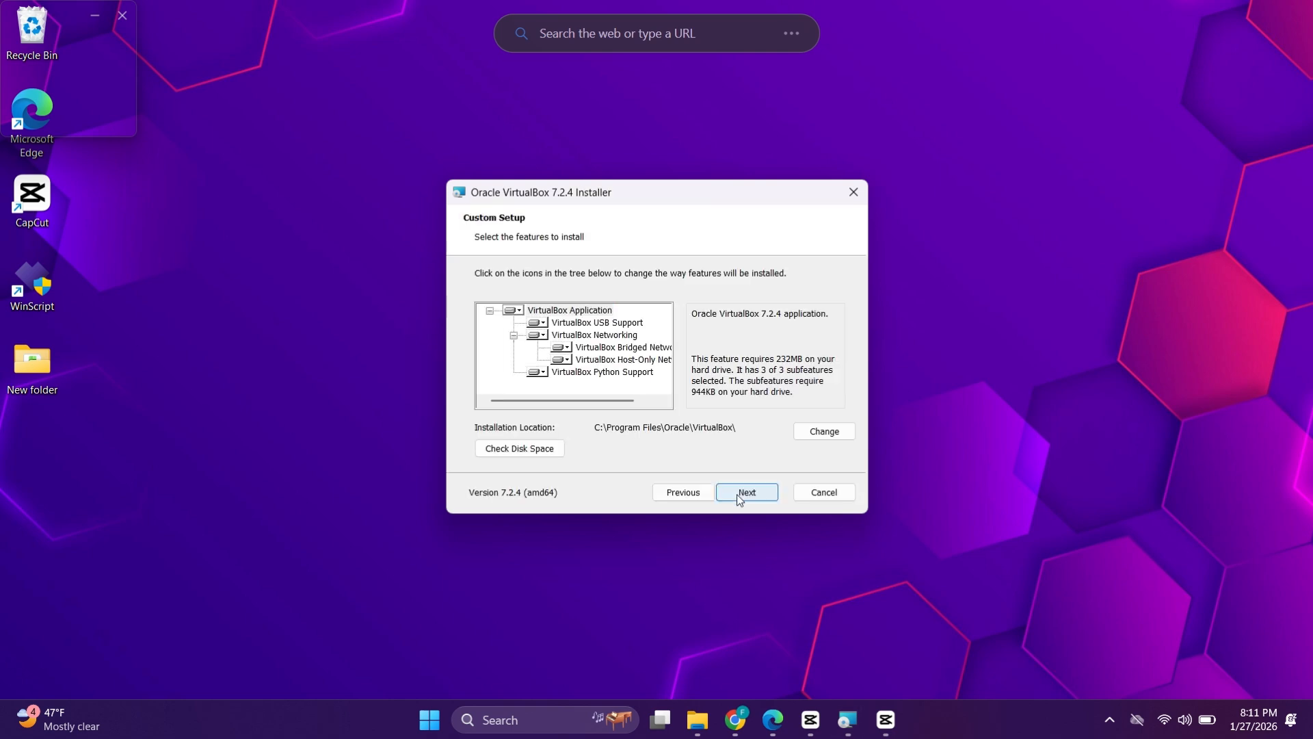
left_click(737, 494)
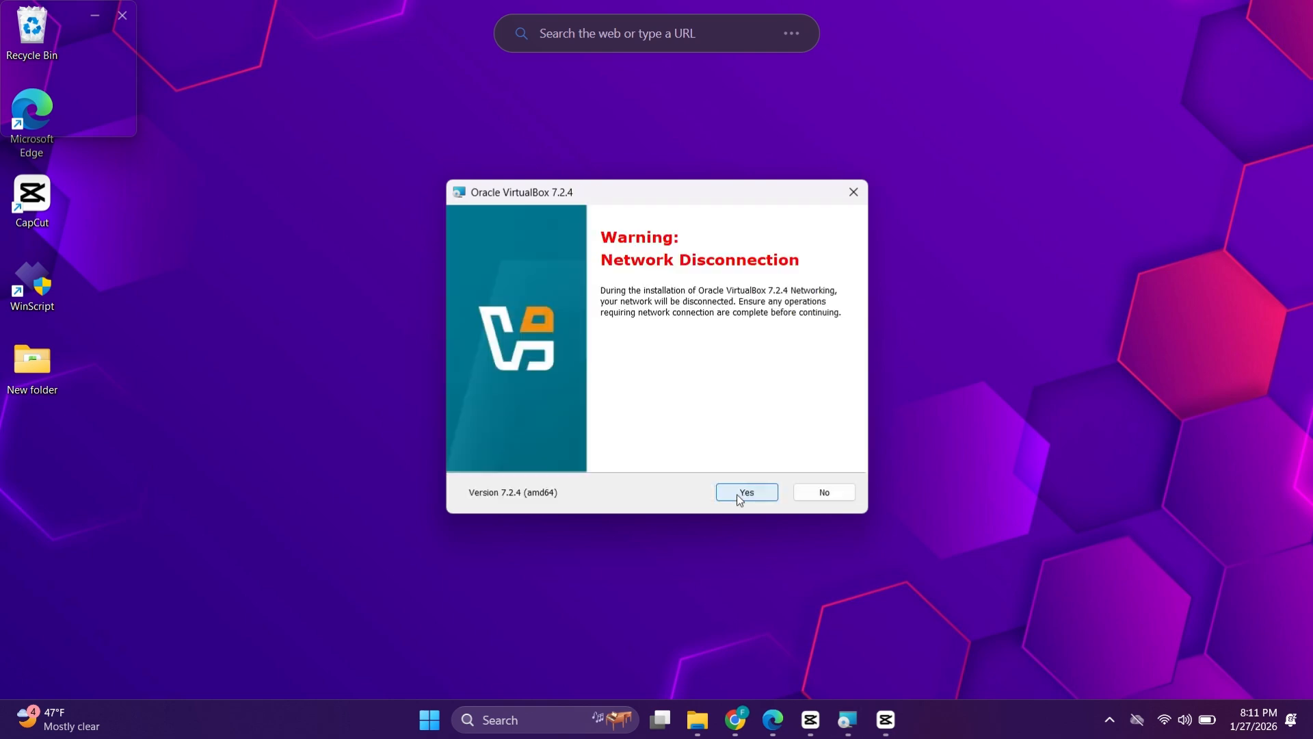
left_click(737, 493)
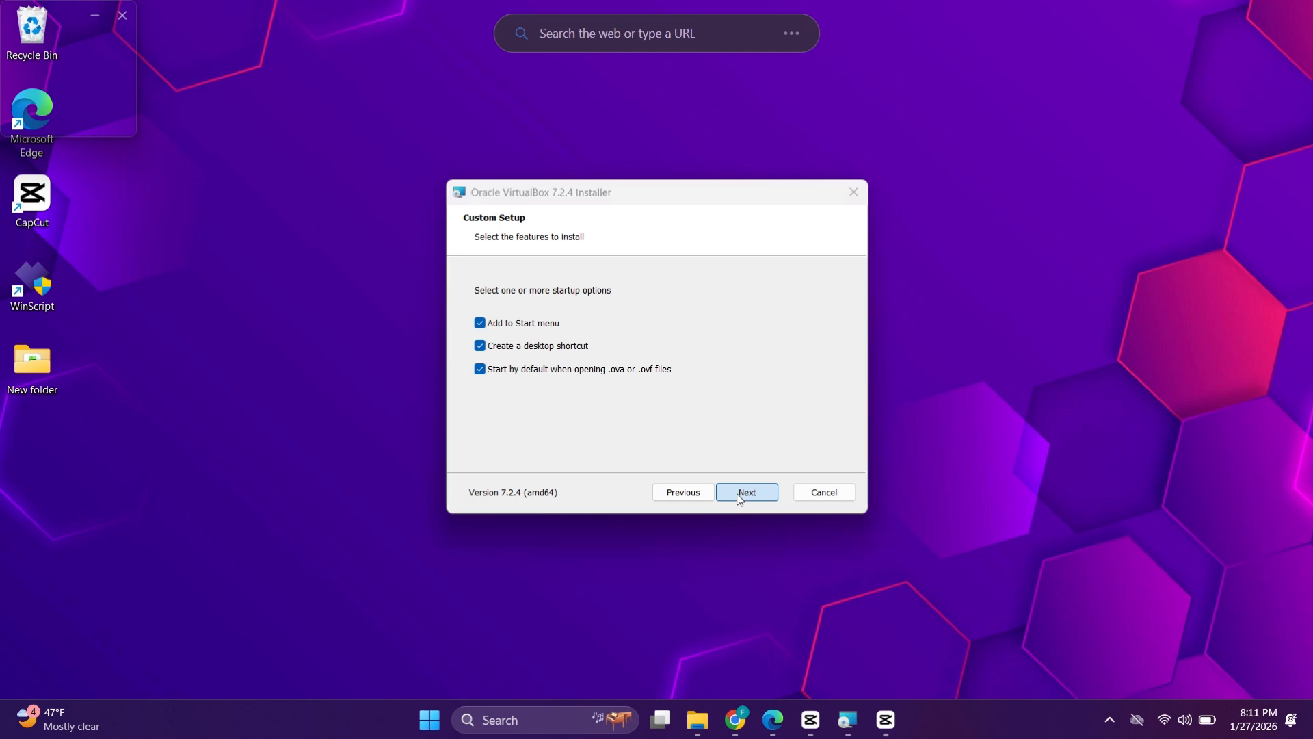
left_click(736, 494)
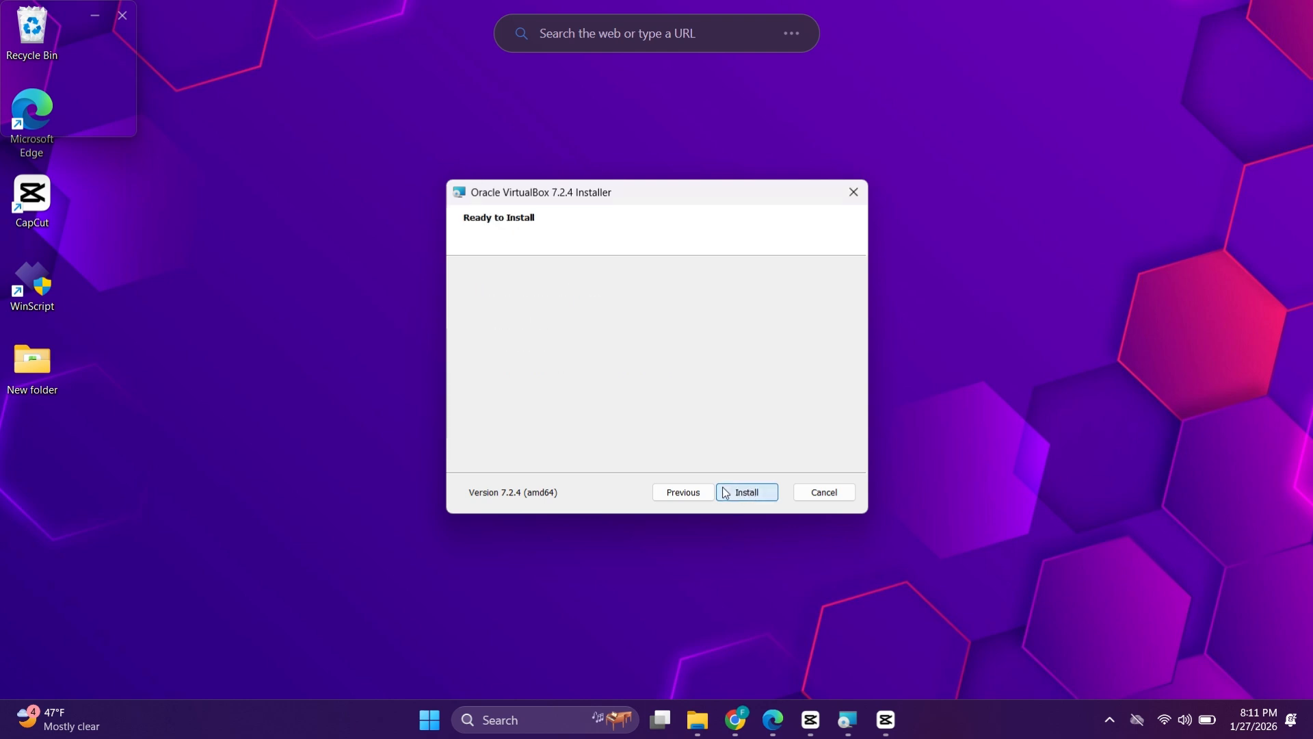
left_click(726, 493)
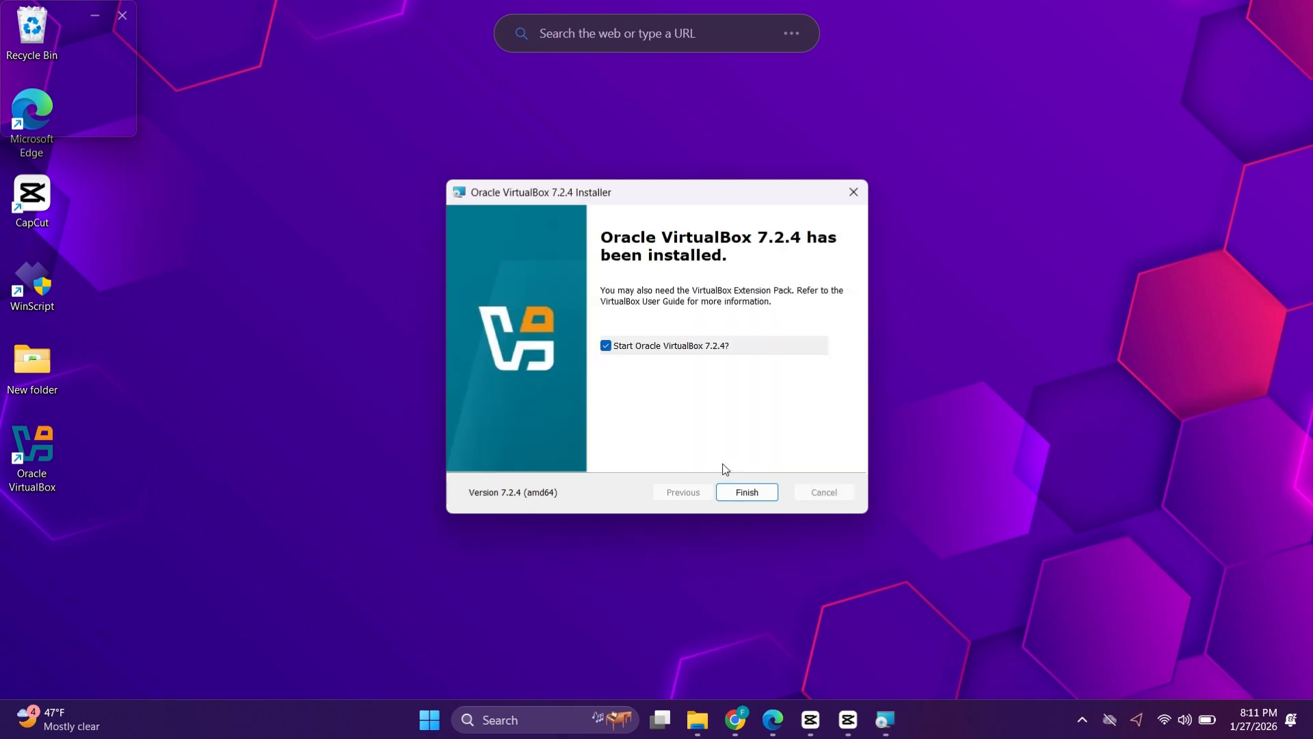
left_click(754, 497)
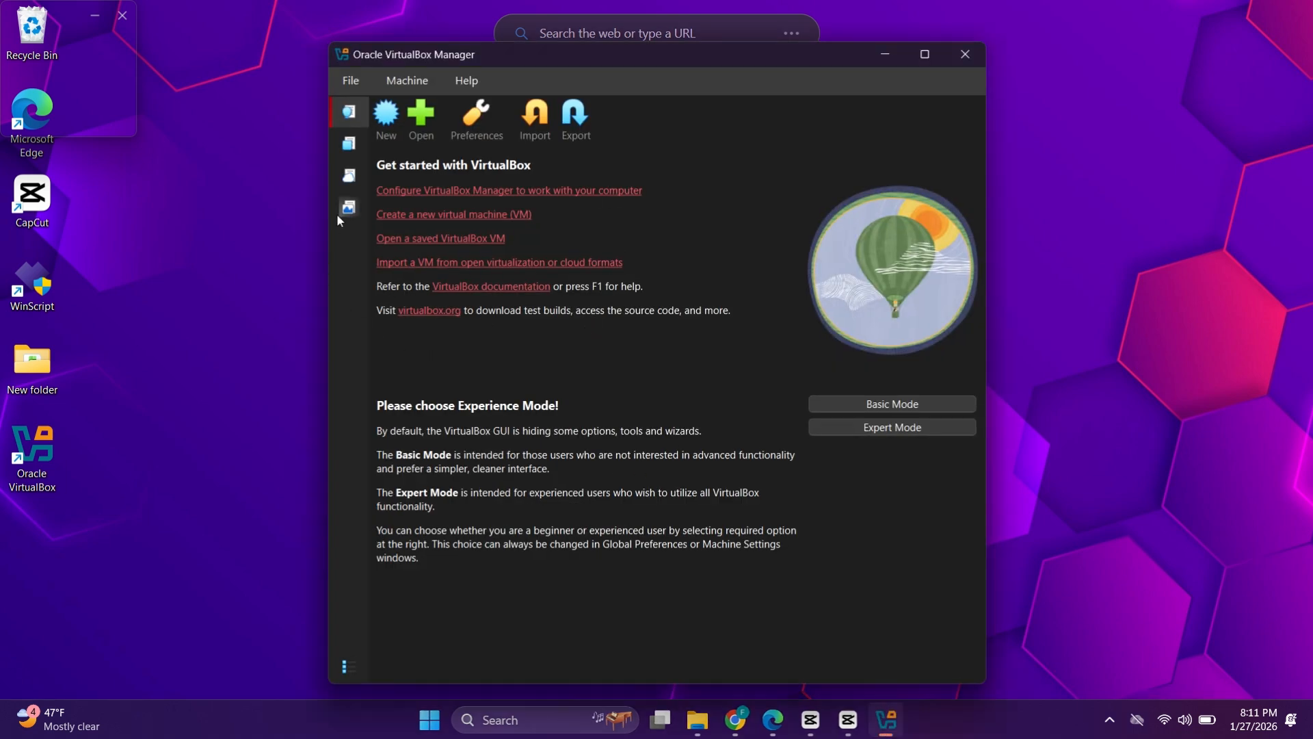
Step: Install the Extension Pack file from Downloads, agree to its license, then minimize the manager
left_click(350, 142)
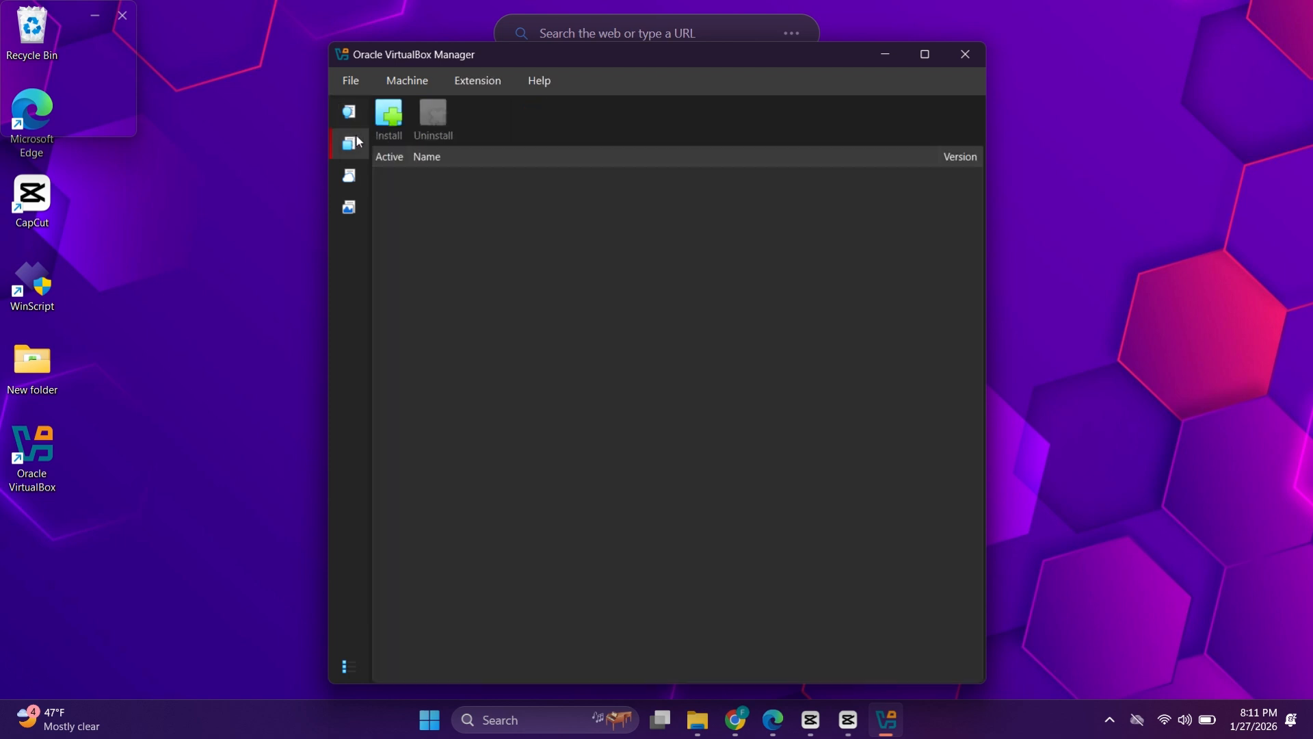
left_click(388, 120)
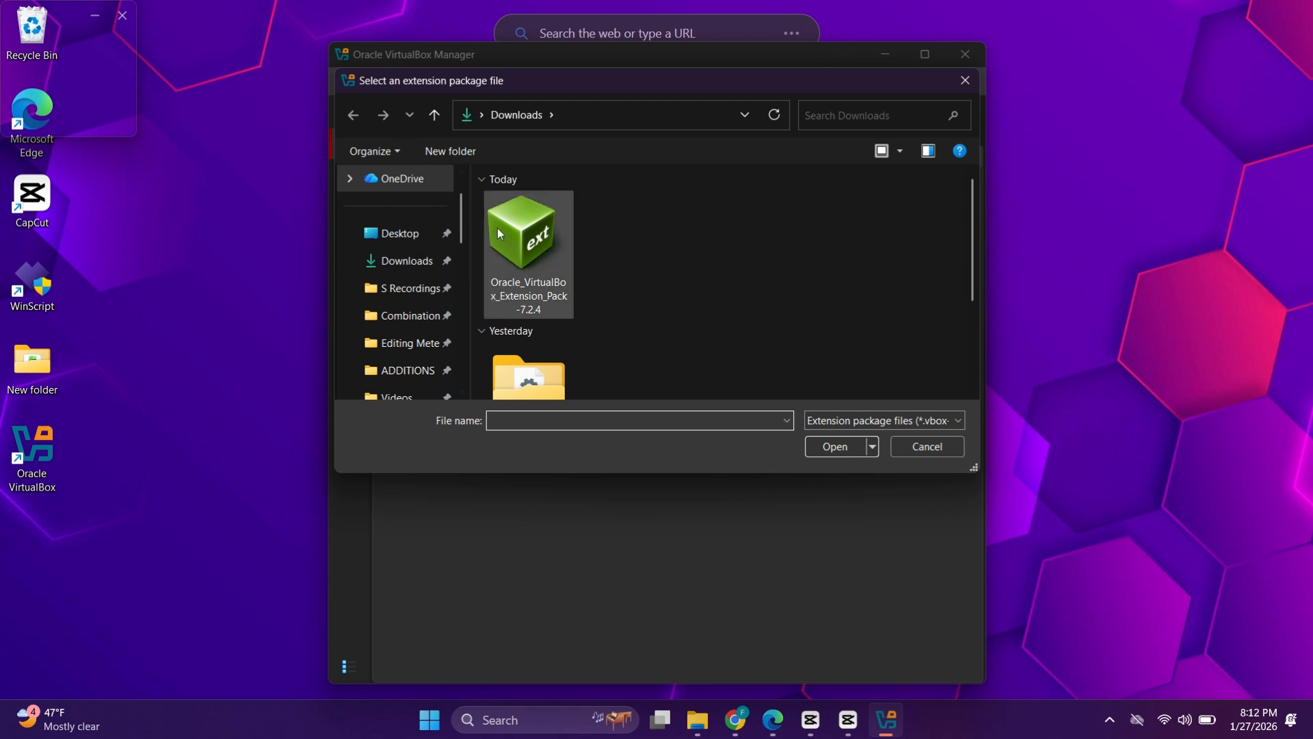
left_click(529, 250)
left_click(814, 446)
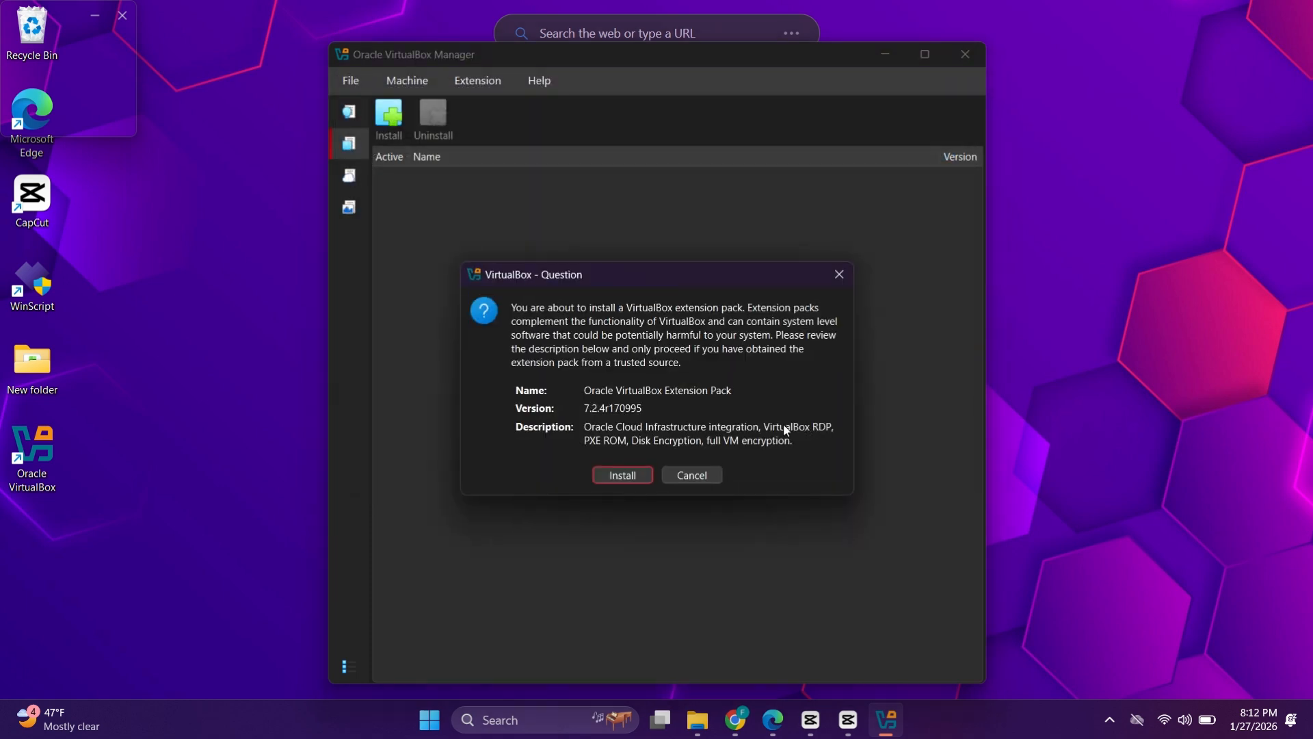
left_click(620, 473)
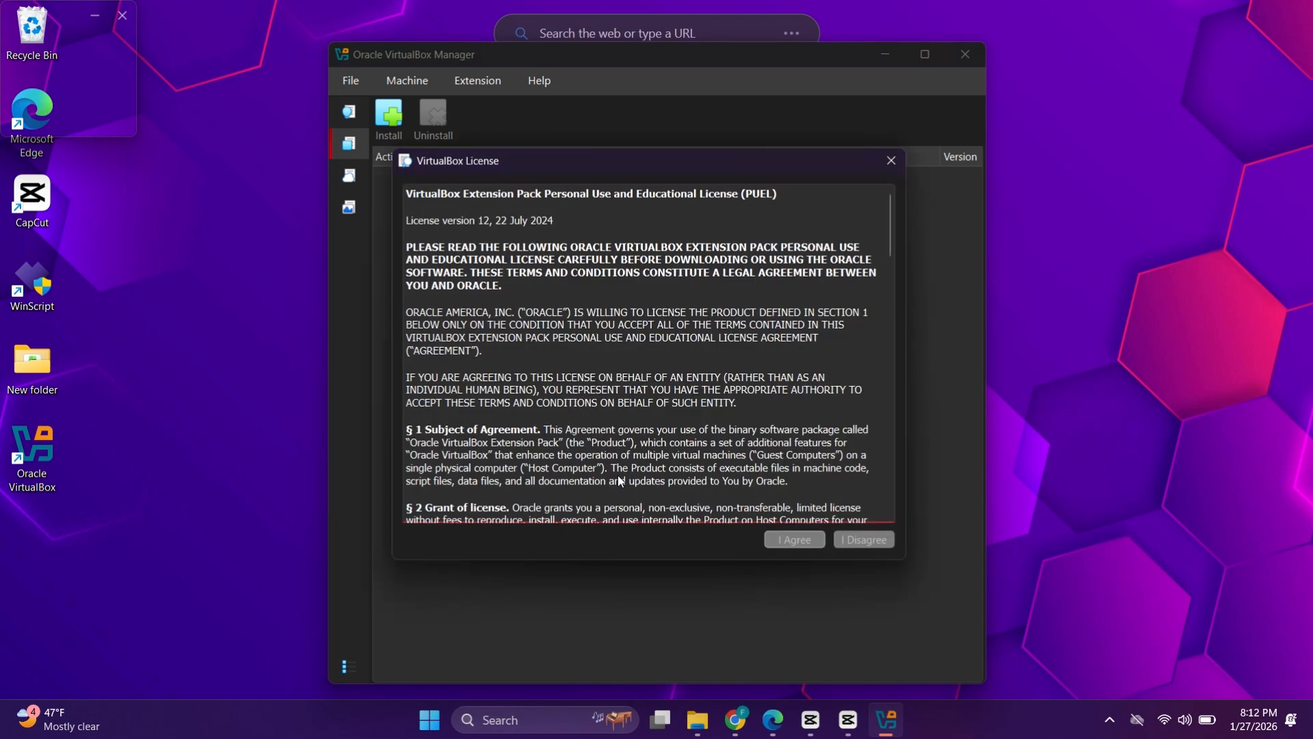
scroll(718, 521, "down", 20)
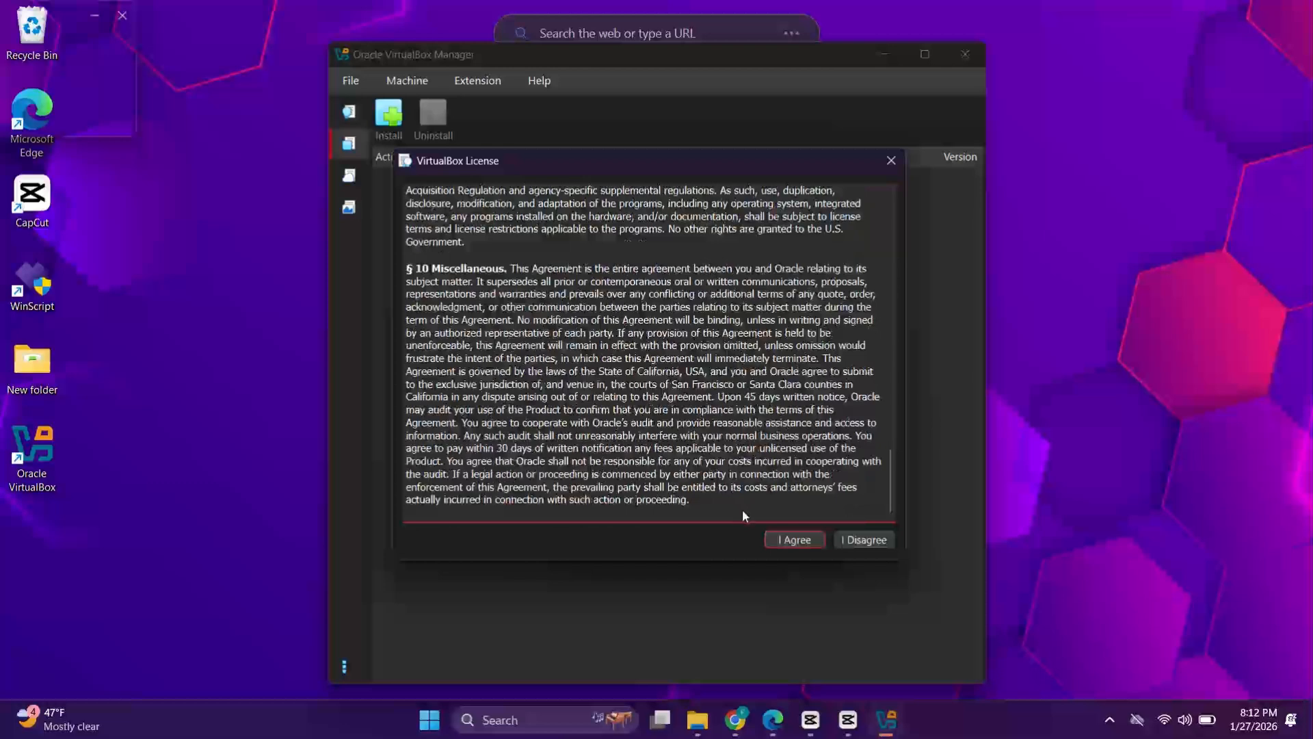
left_click(779, 537)
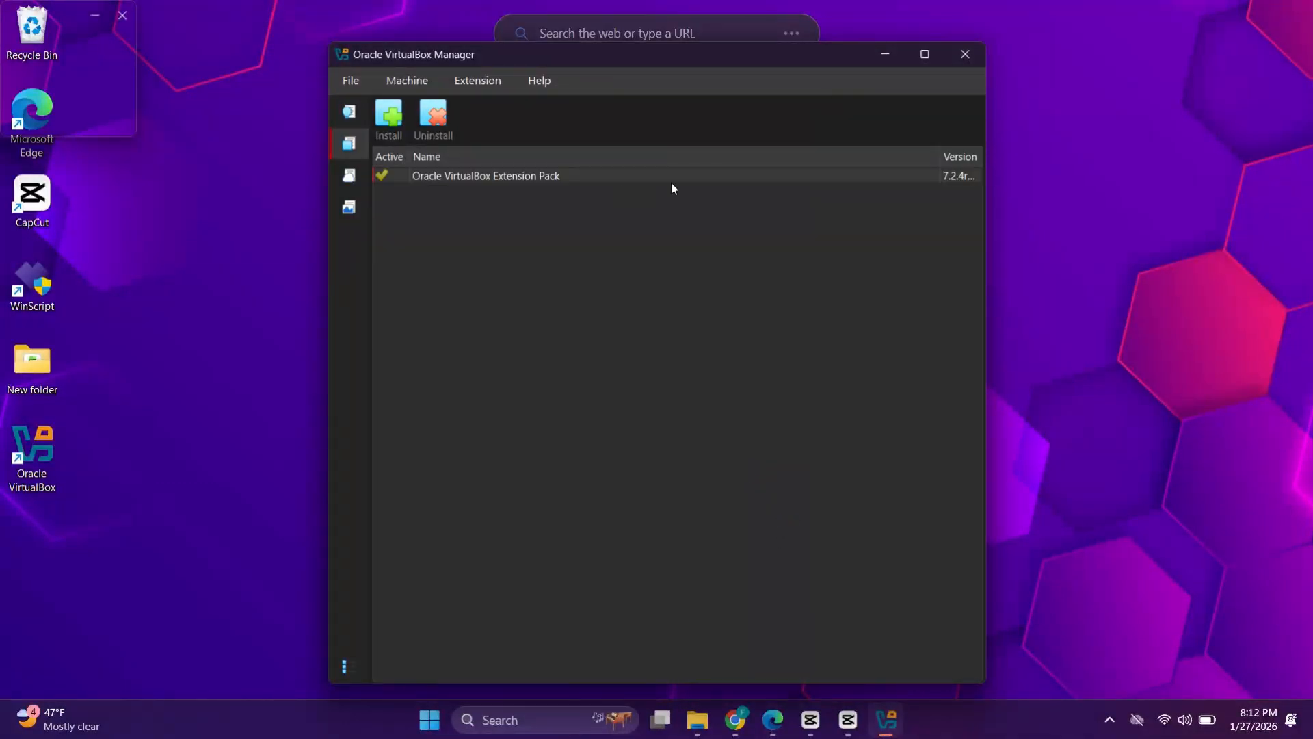
left_click(885, 54)
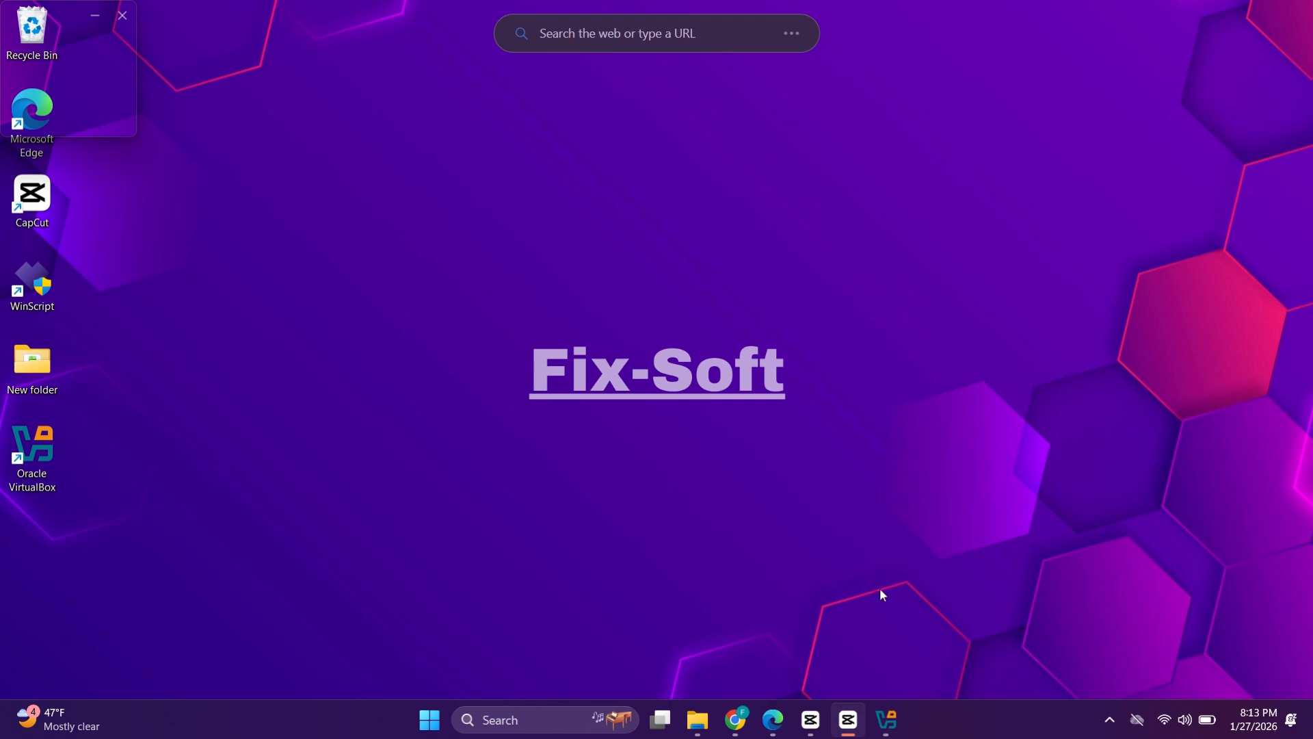
Step: Search Google for 'kali linux' in a new Chrome tab
left_click(735, 719)
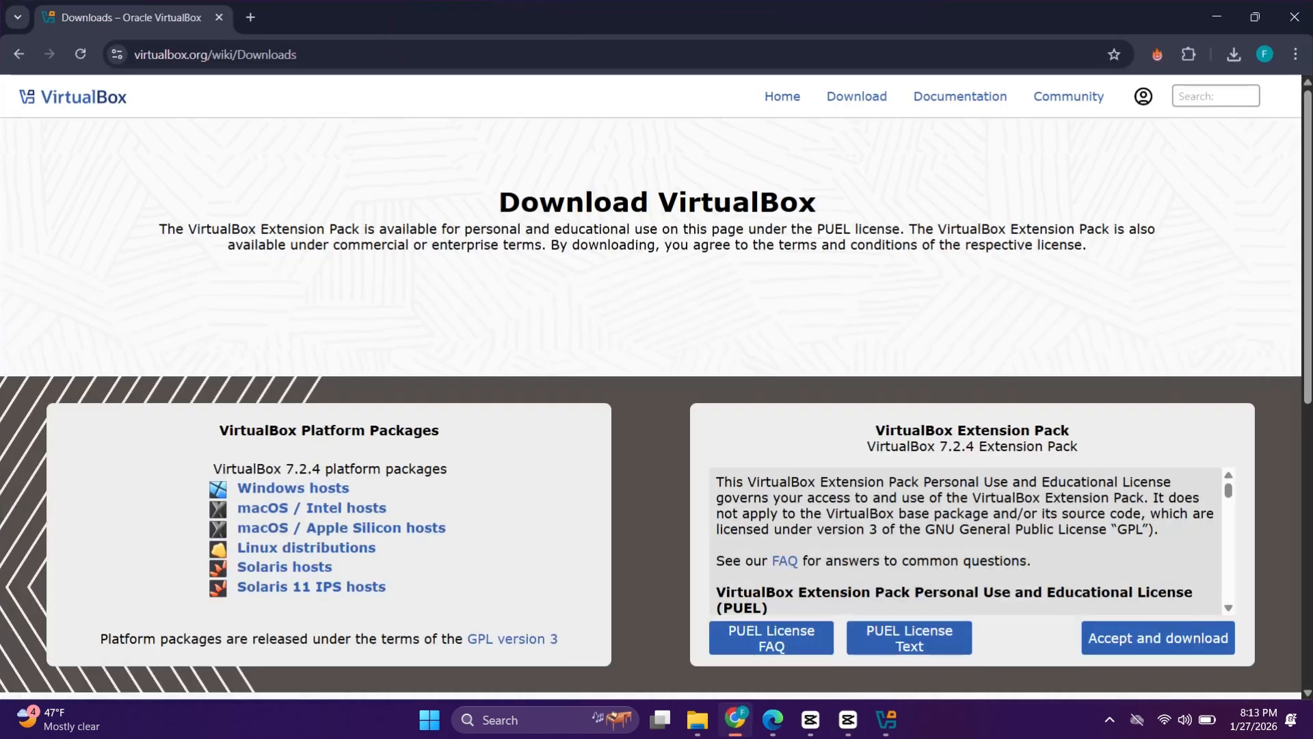
left_click(250, 17)
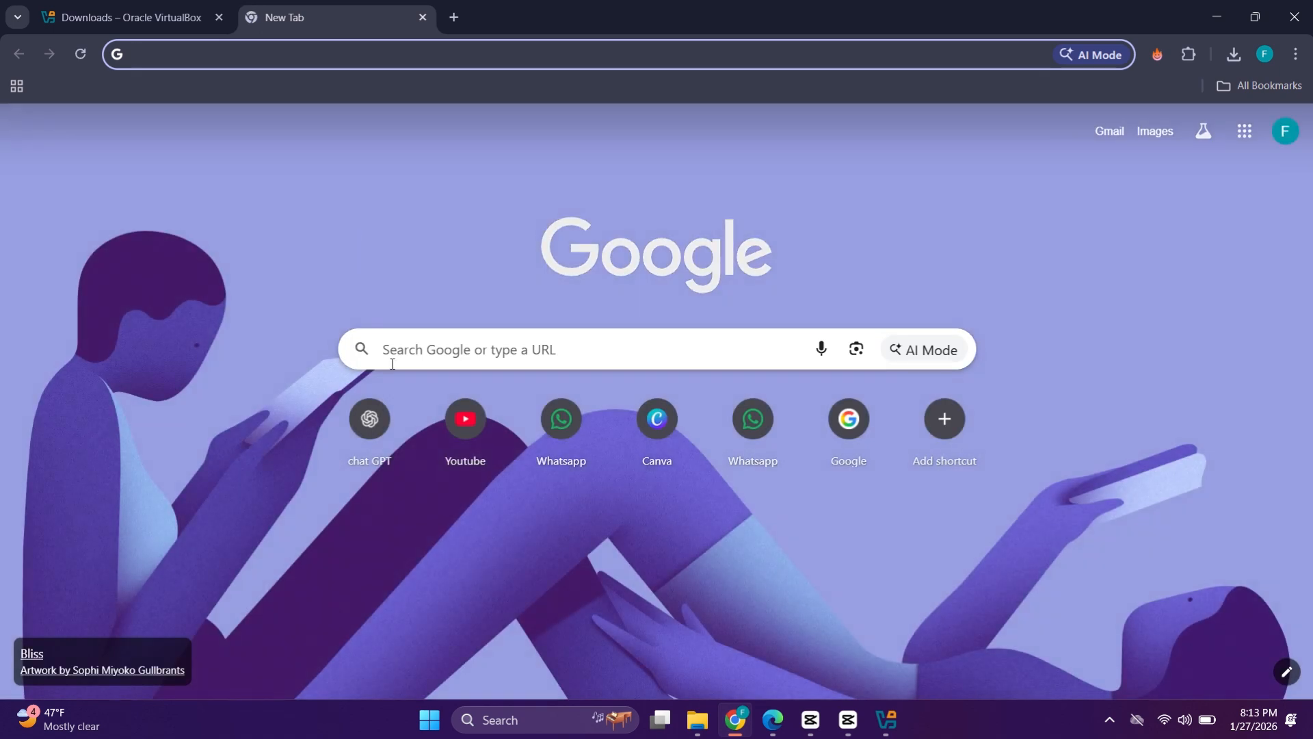
left_click(433, 357)
type("k")
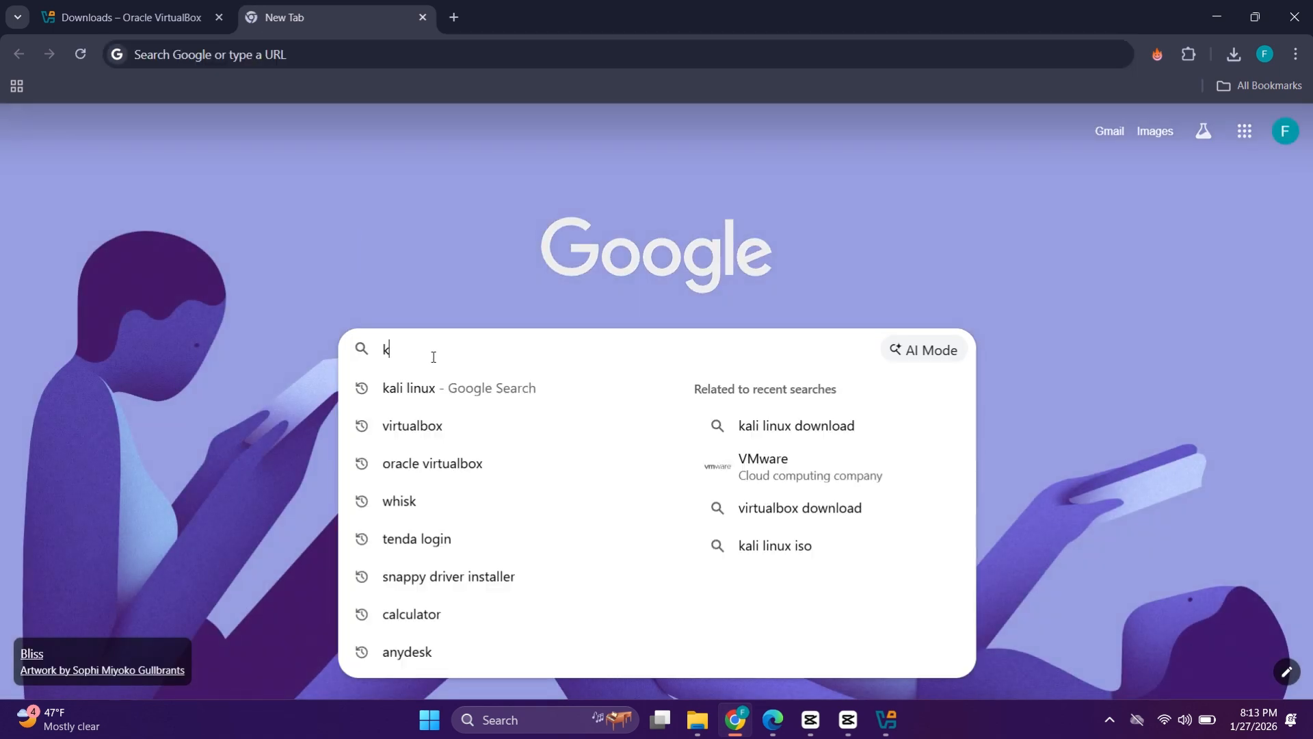
type("ali linu")
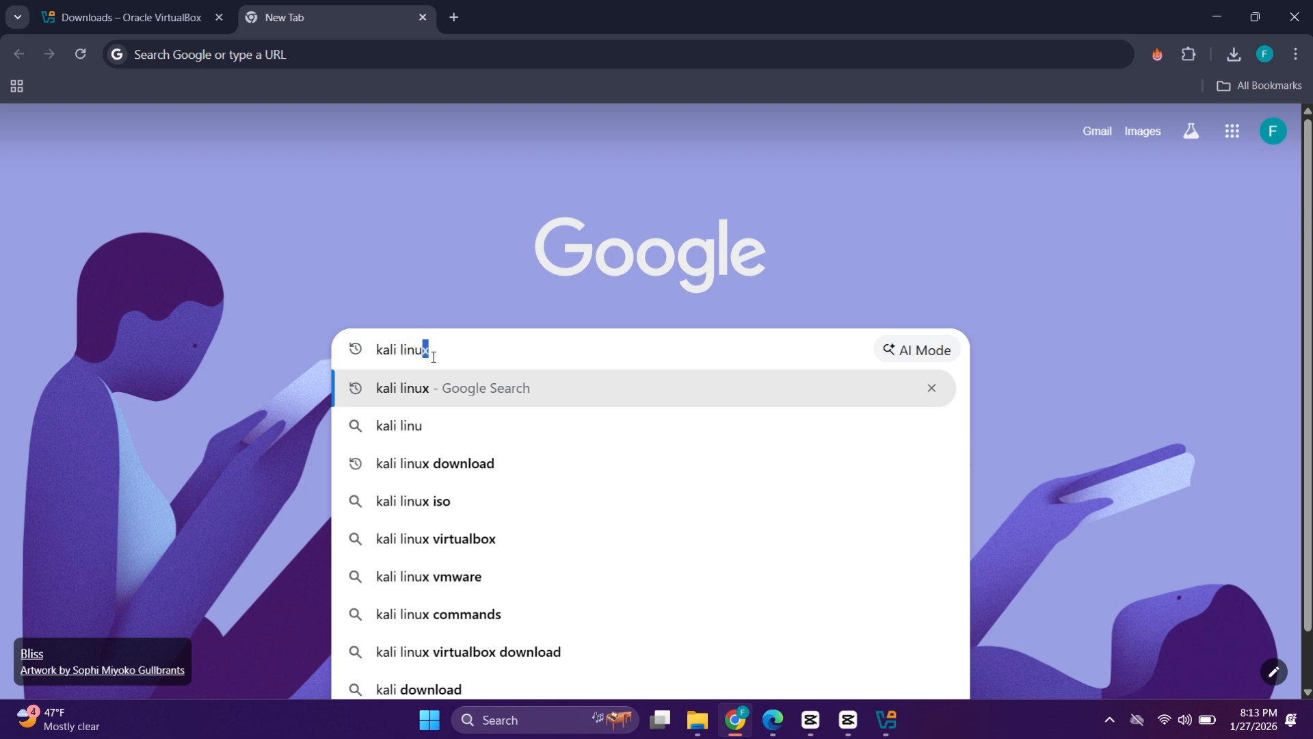
type("x")
key("Return")
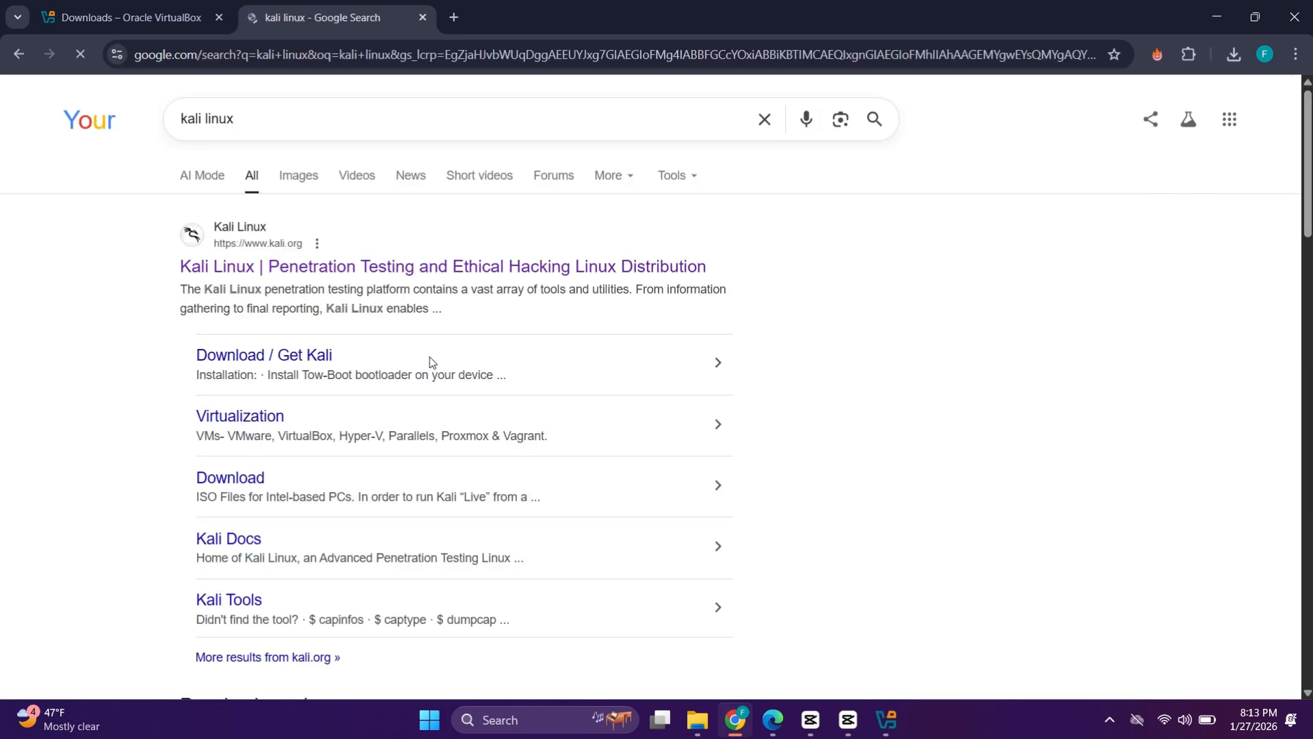
Step: Download the x86_64 Installer Image ISO from kali.org, check progress, then minimize Chrome
left_click(279, 267)
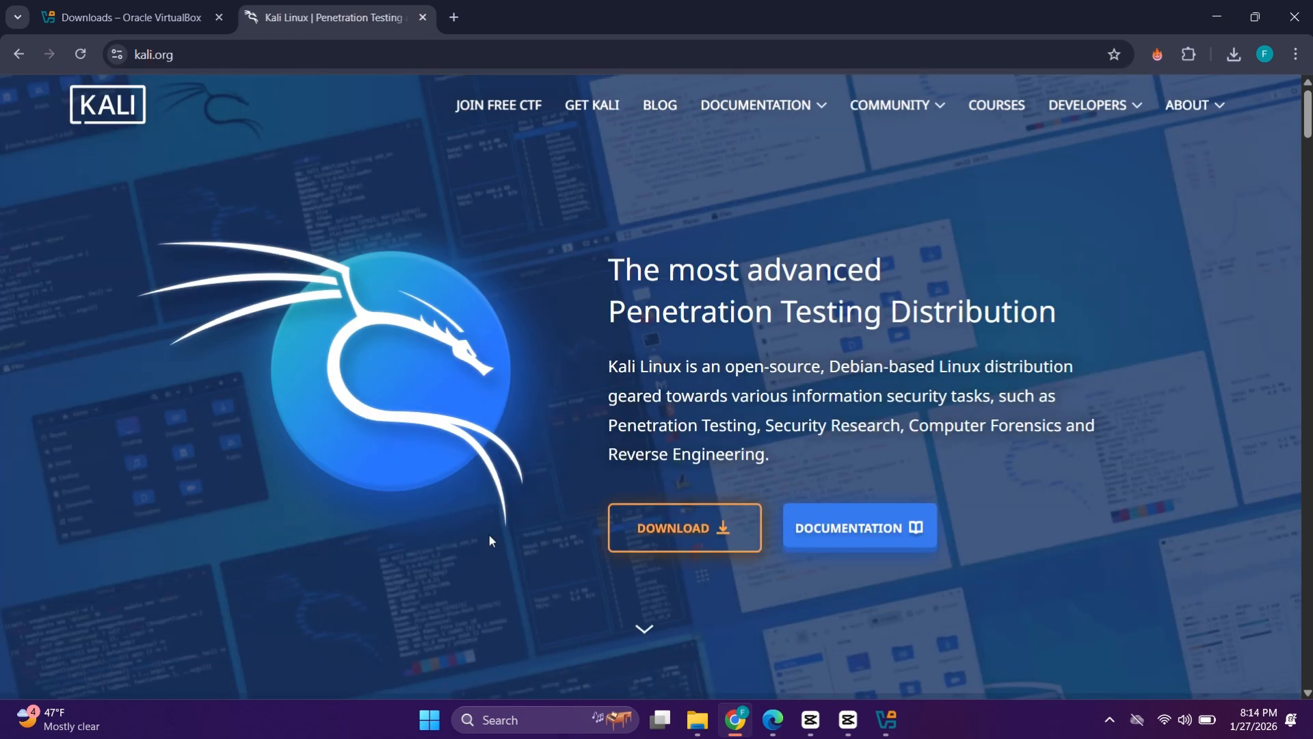
left_click(670, 534)
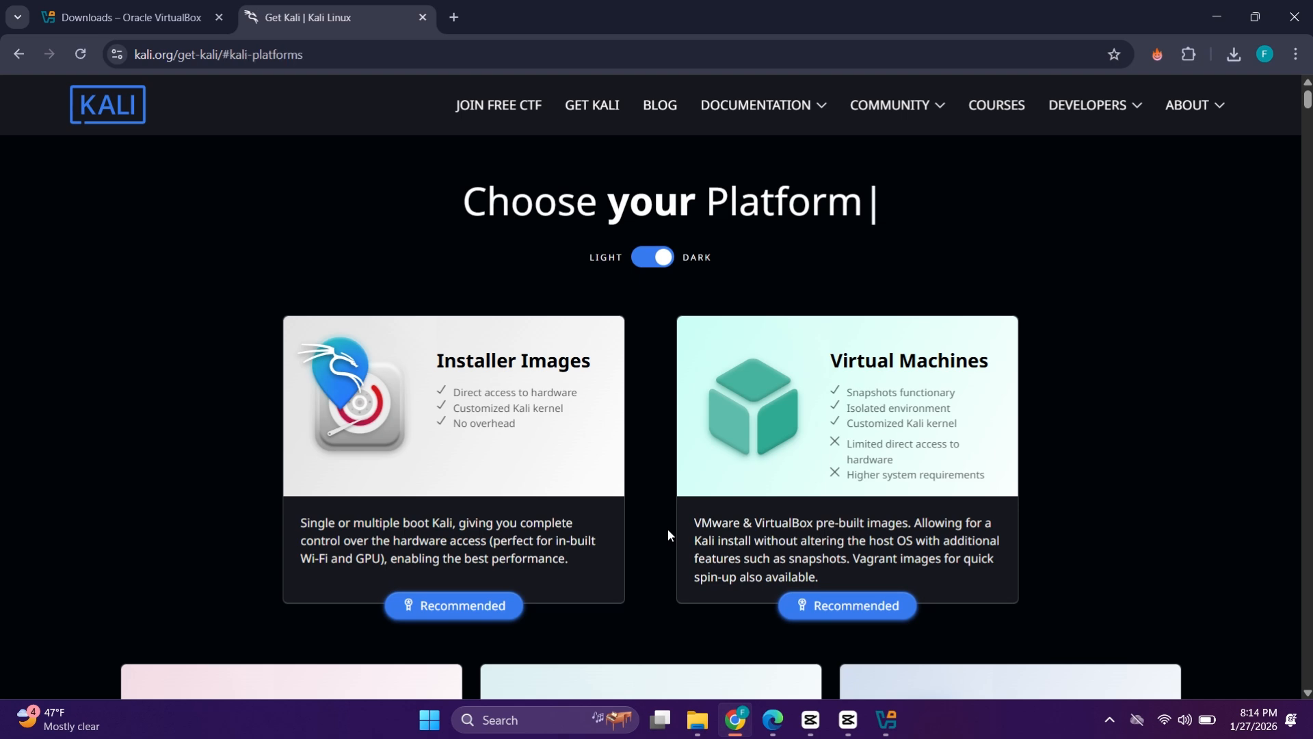
left_click(438, 606)
scroll(446, 606, "down", 6)
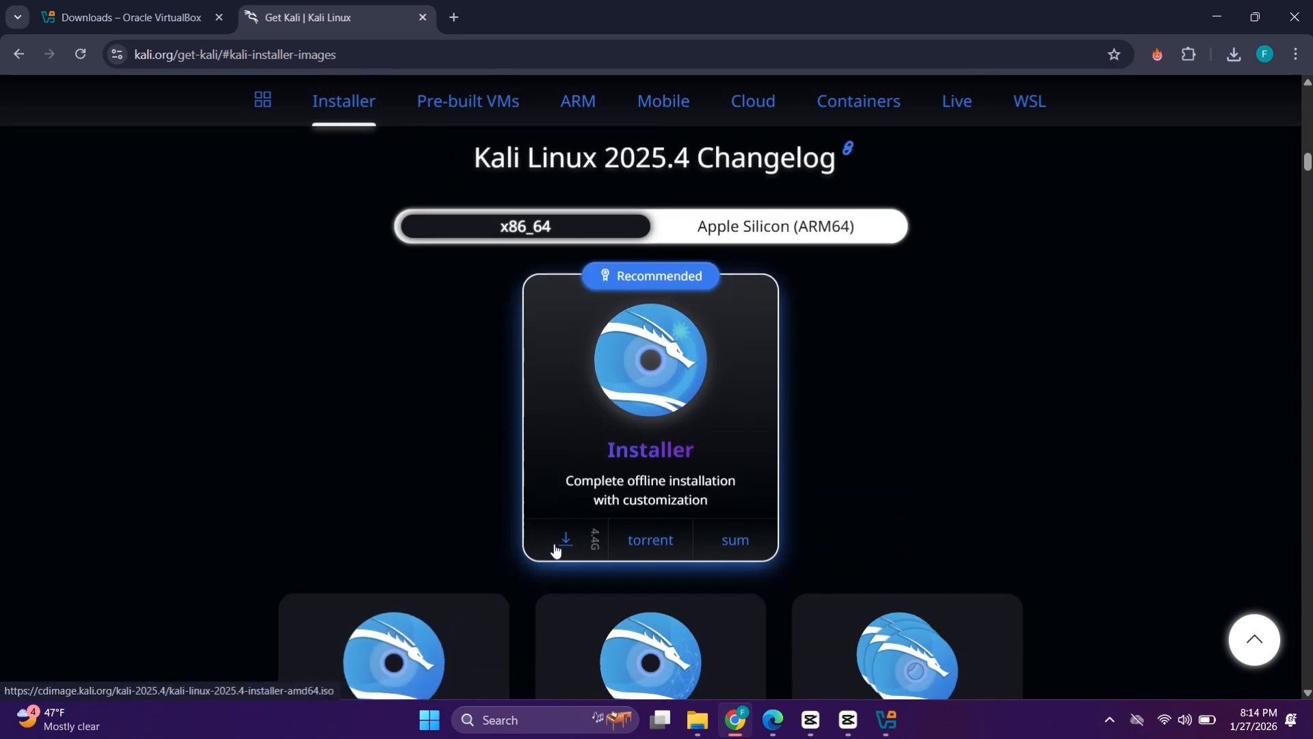
left_click(558, 545)
left_click(1238, 54)
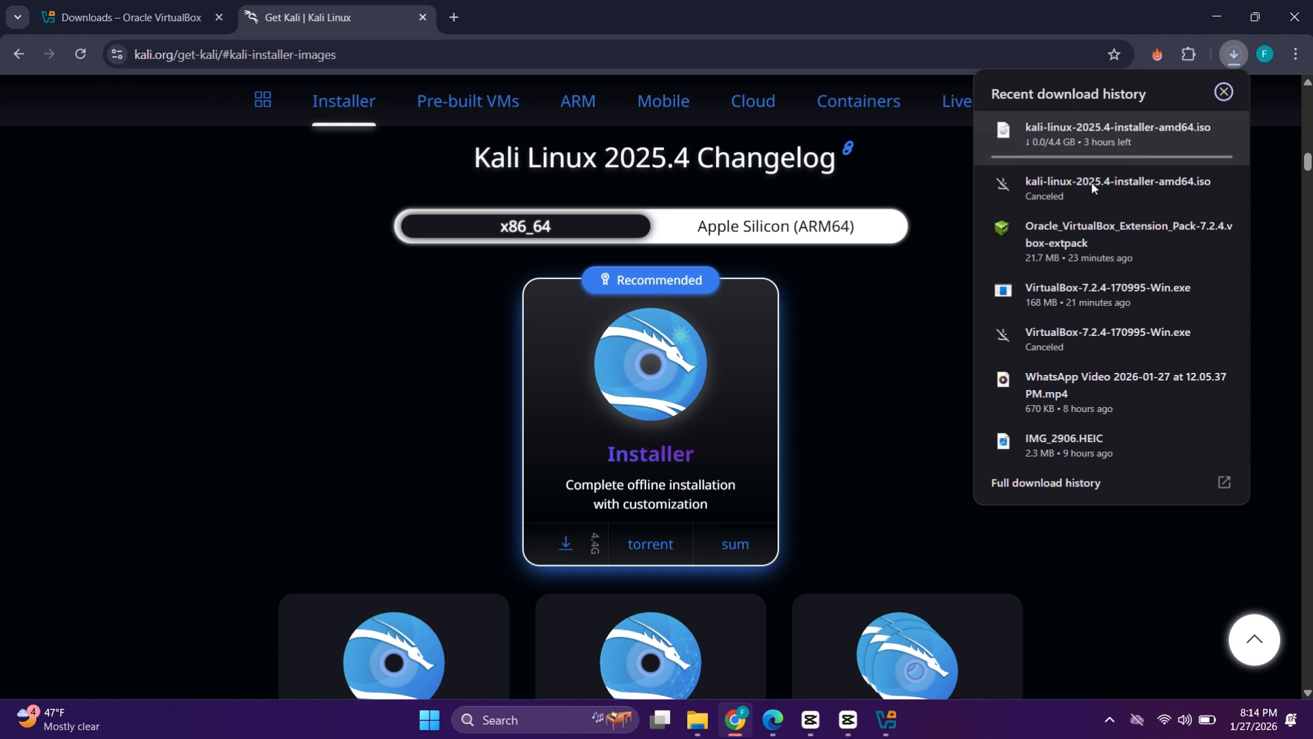
left_click(917, 335)
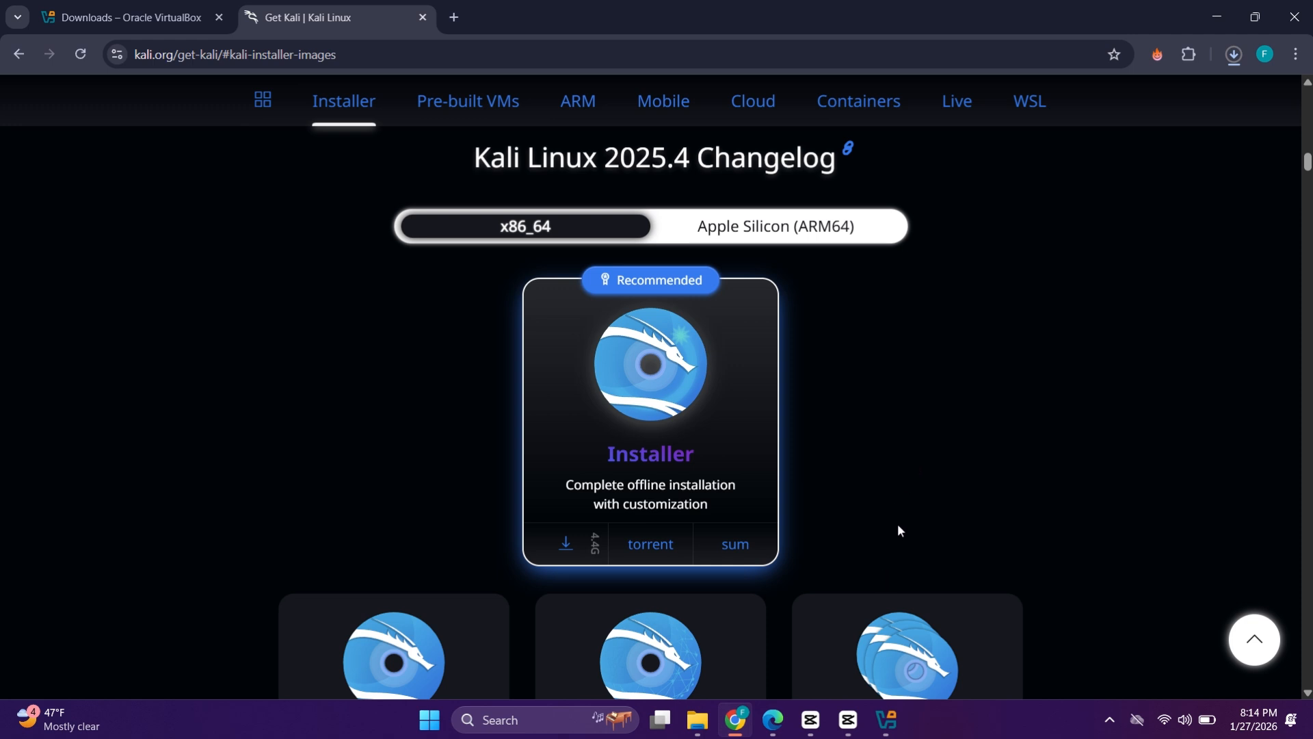
left_click(1205, 15)
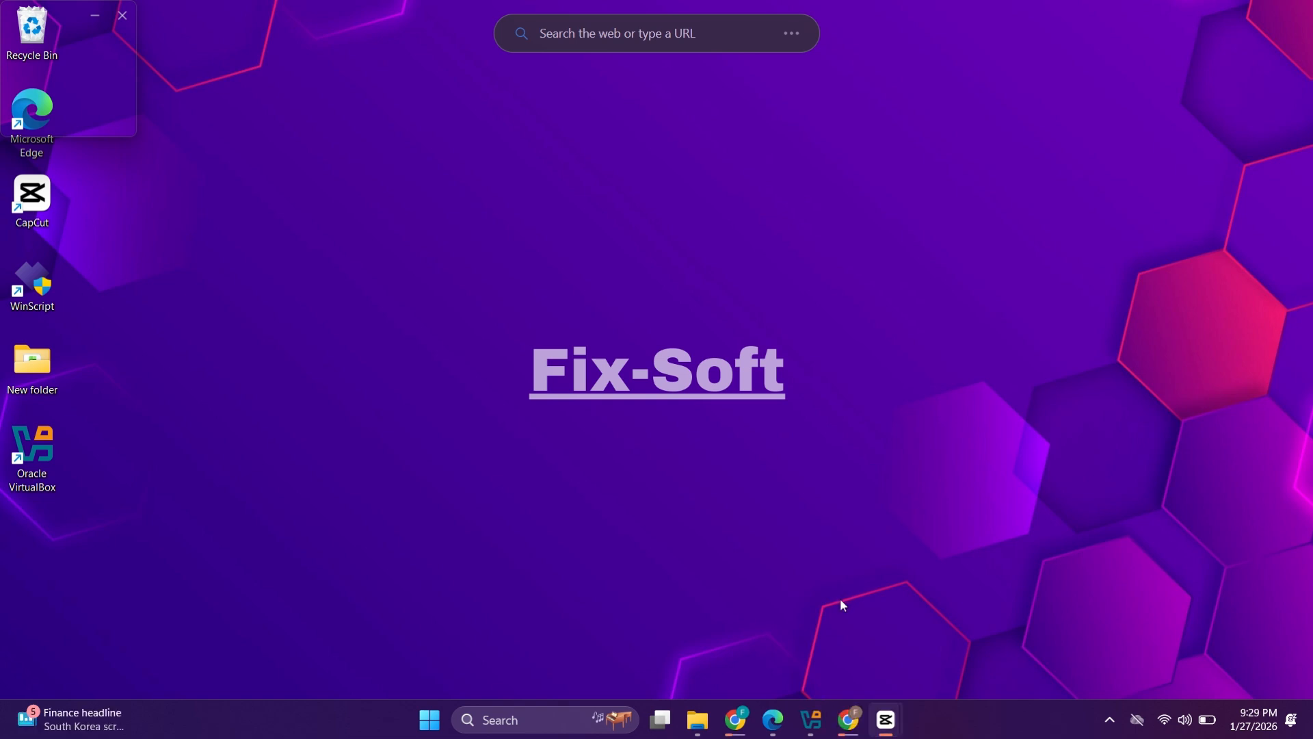
Step: Open Command Prompt as administrator by searching 'cmd'
left_click(477, 723)
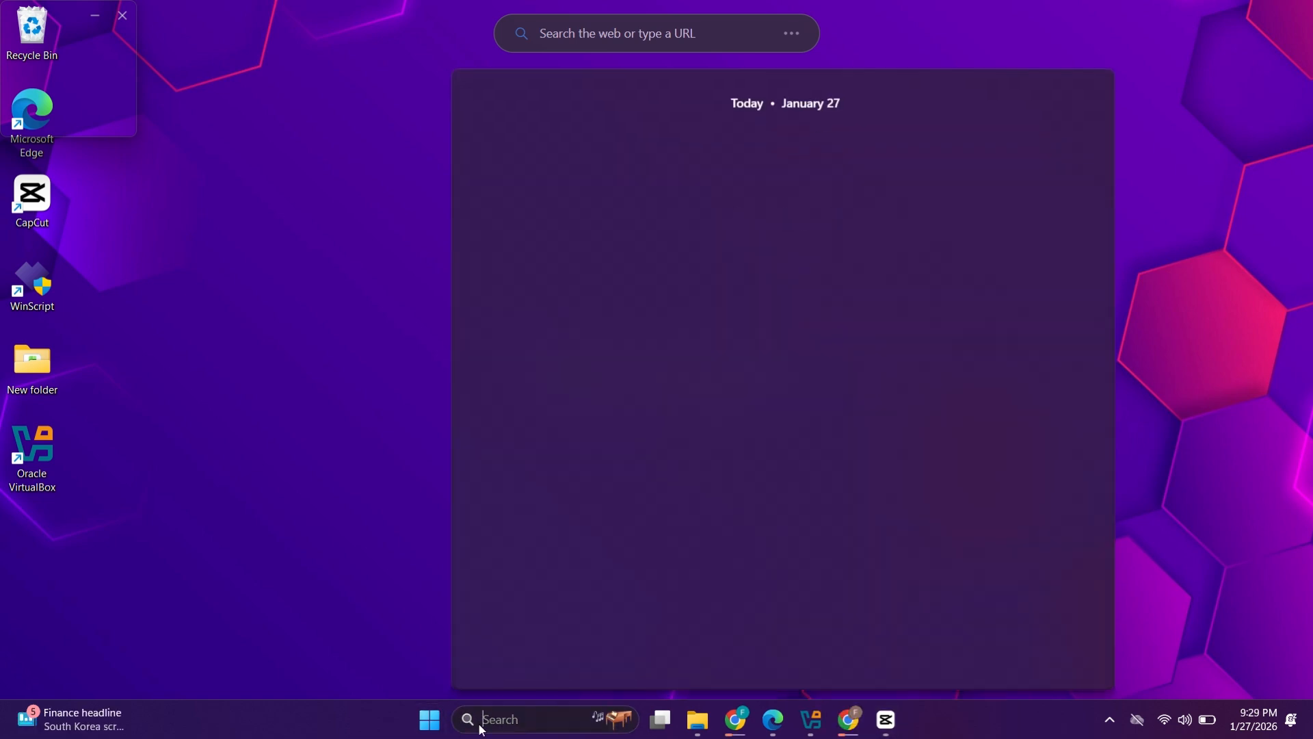
type("cm")
type("d")
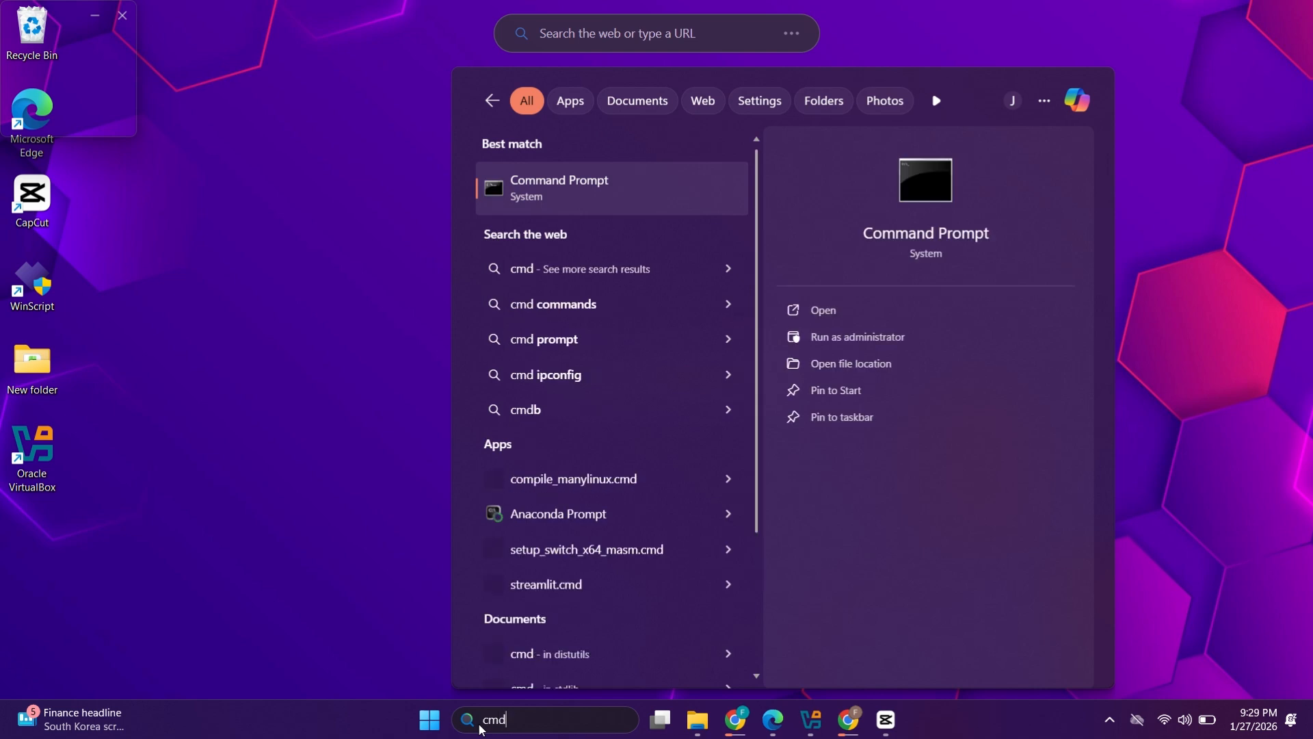
right_click(959, 229)
left_click(876, 240)
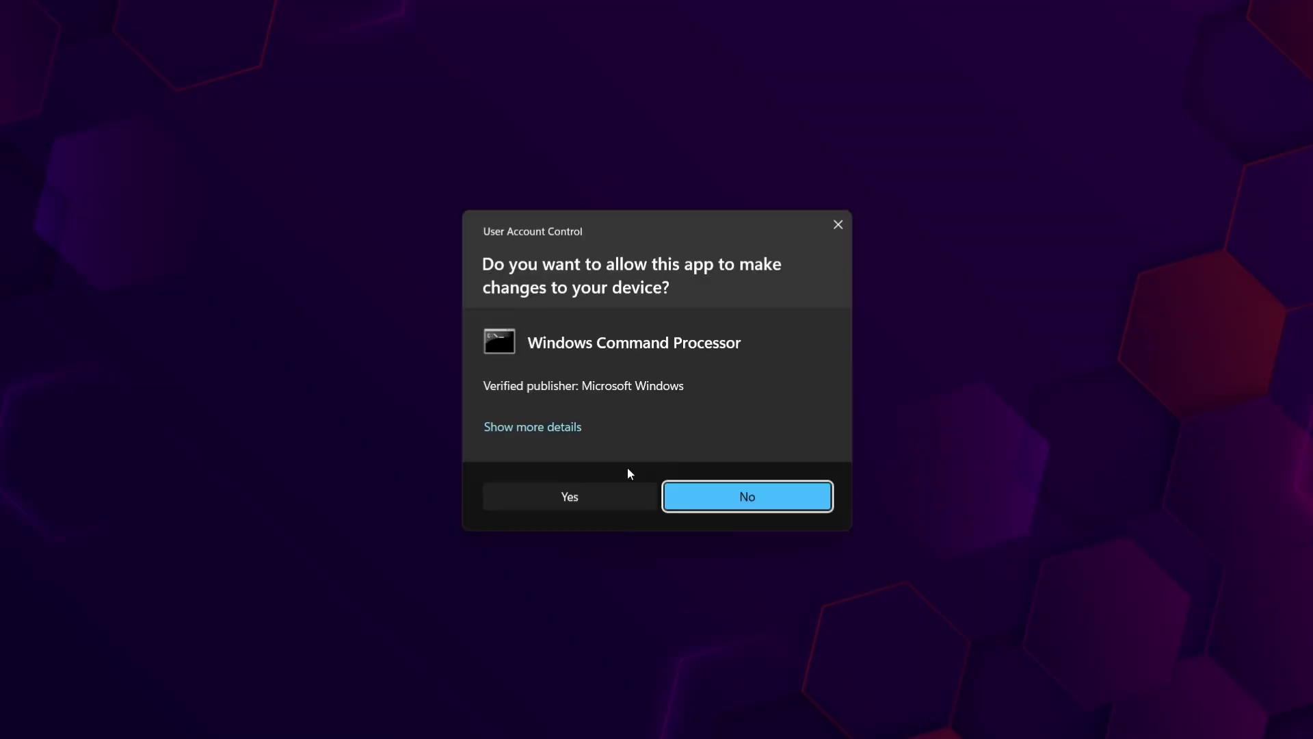
left_click(587, 495)
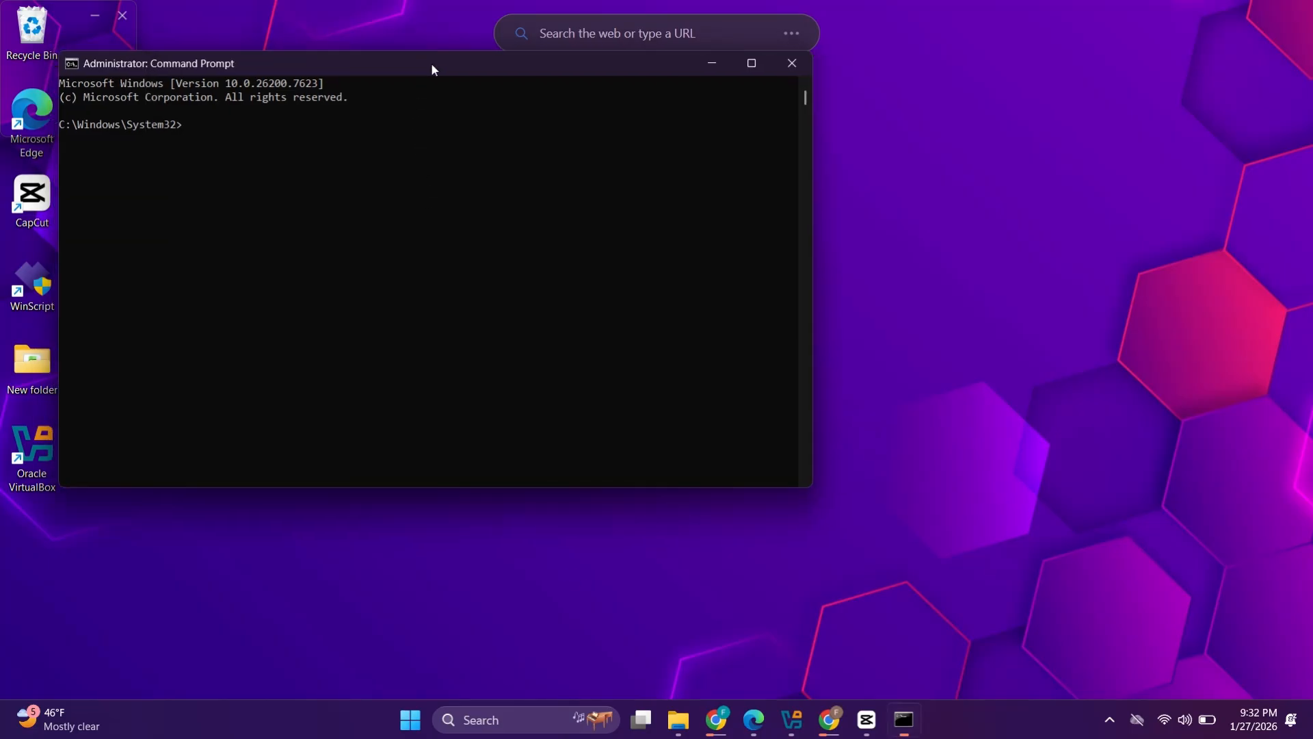
left_click_drag(424, 58, 759, 190)
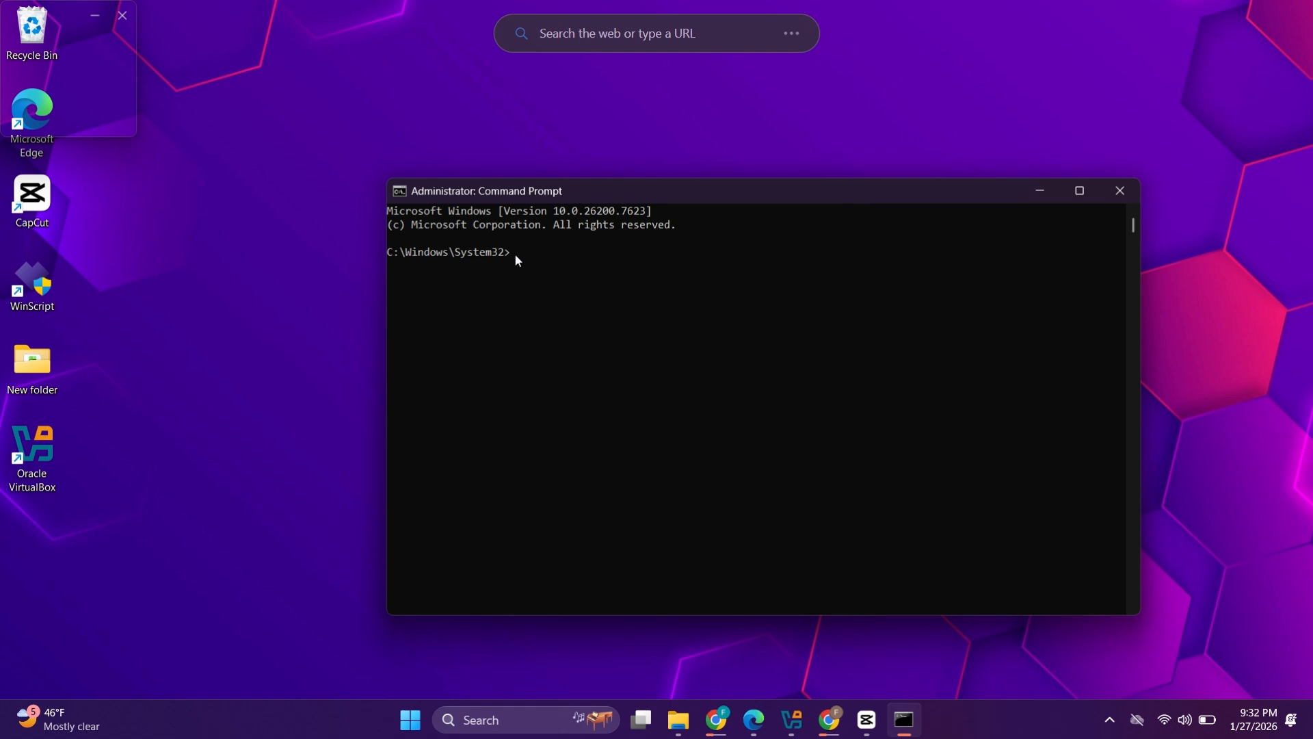
Step: Paste and run 'bcdedit /set hypervisorlaunchtype off', confirm success, then close the console
key("super+v")
left_click_drag(413, 154, 863, 173)
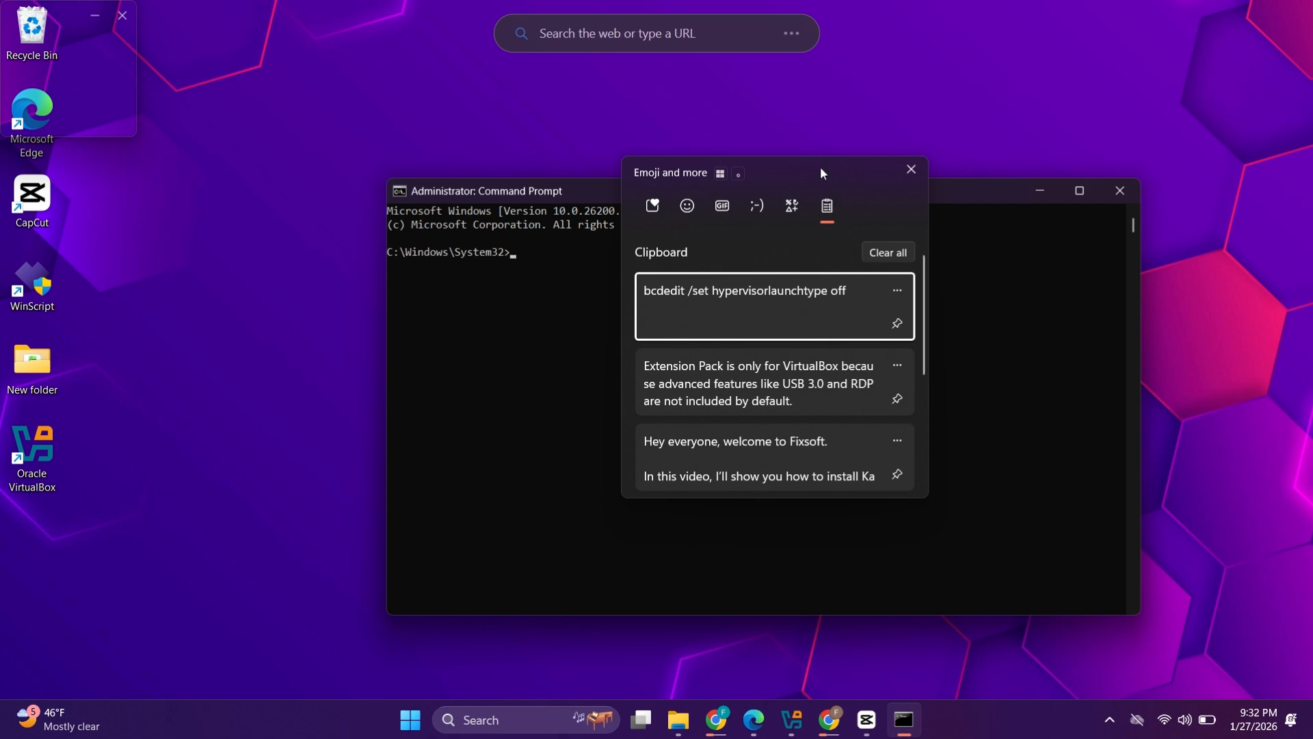
left_click_drag(821, 168, 891, 151)
left_click(979, 156)
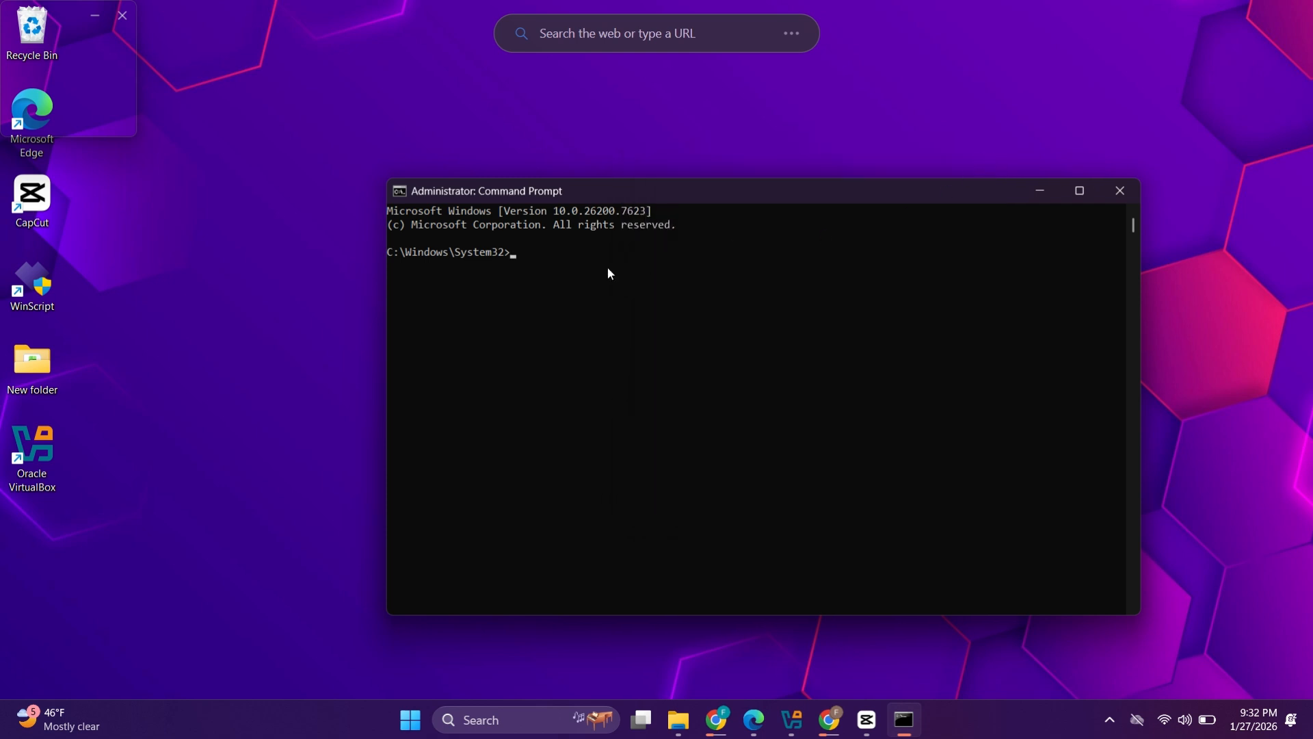
type("bcdedit /set hypervisorlaunchtype off")
key("Return")
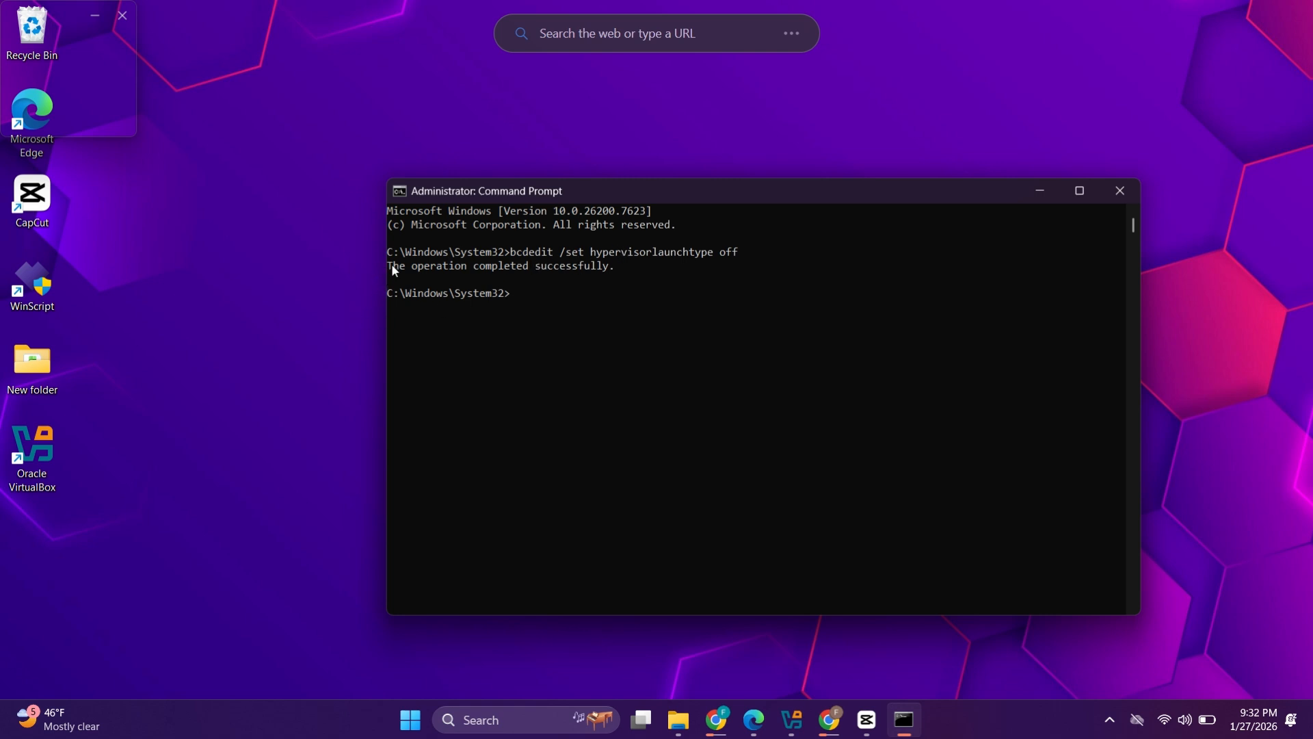
left_click_drag(390, 266, 634, 278)
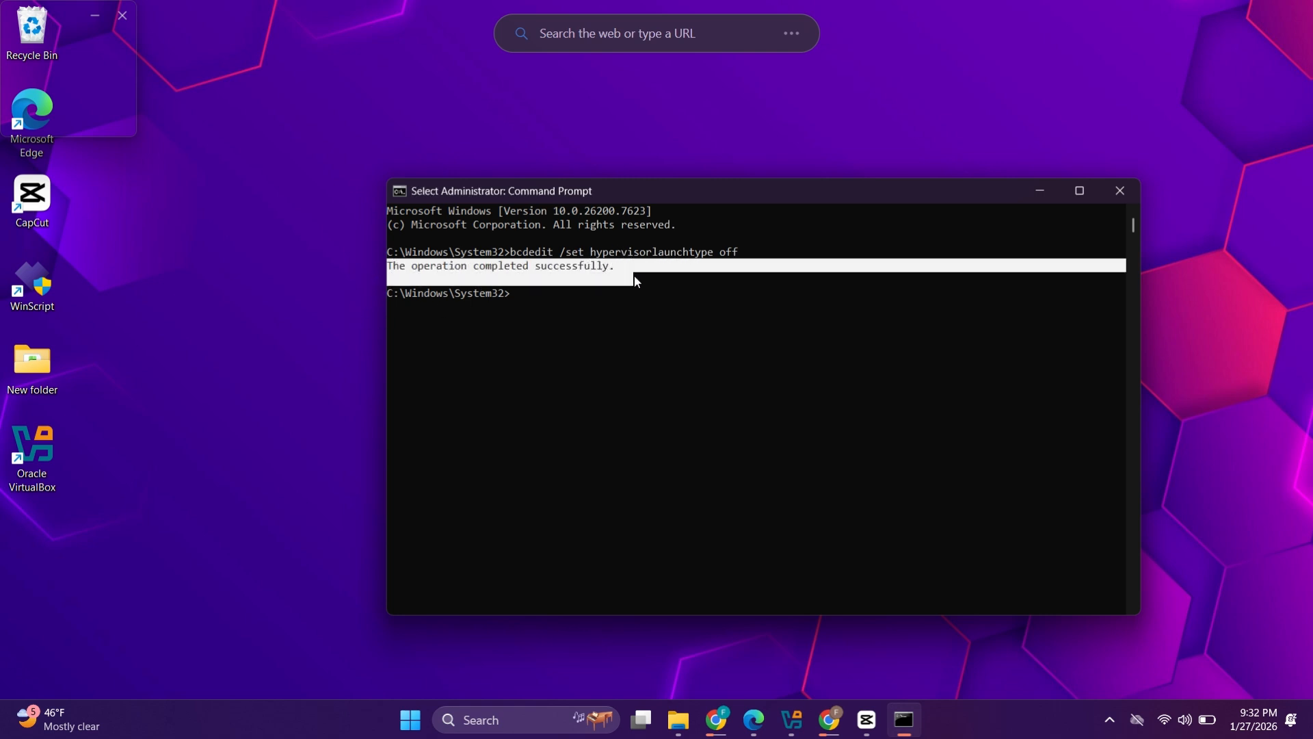
left_click(724, 171)
left_click_drag(731, 196, 733, 200)
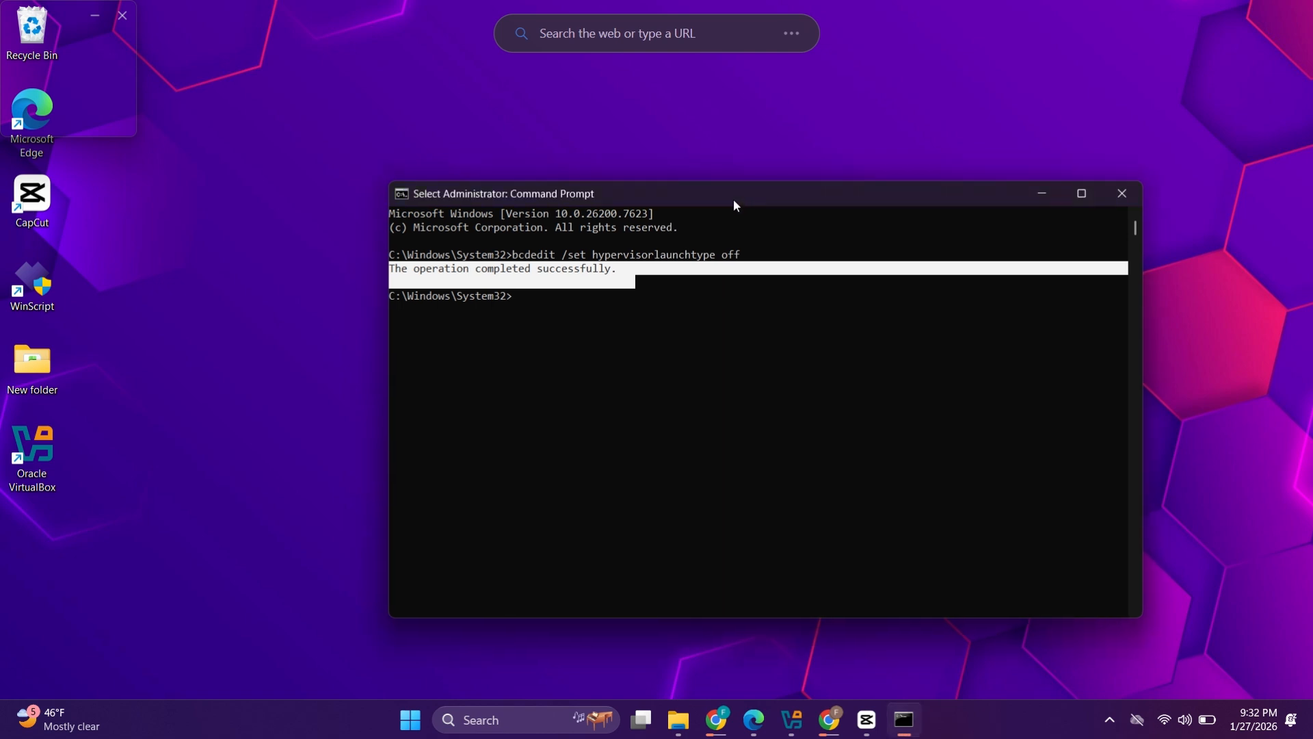
left_click(1120, 195)
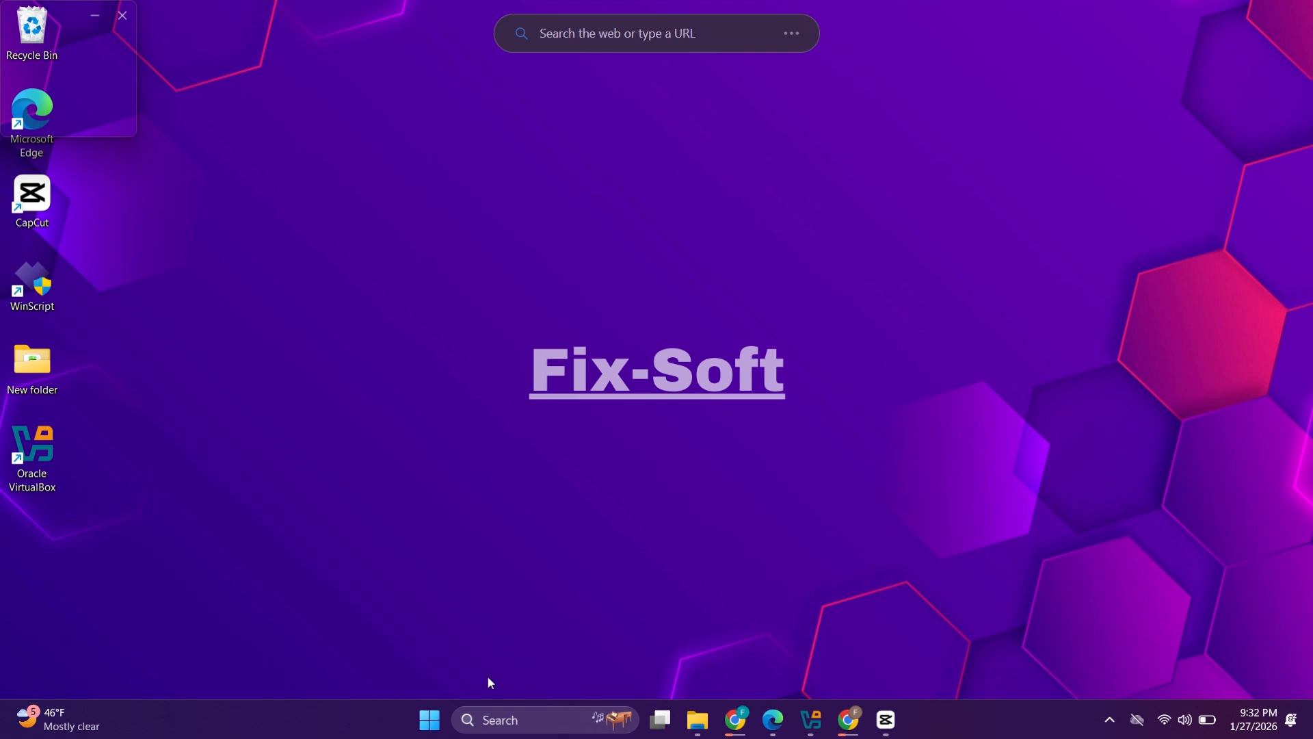
Step: Open Task Manager maximized, confirm Virtualization: Enabled on the CPU Performance page, then minimize it
right_click(431, 719)
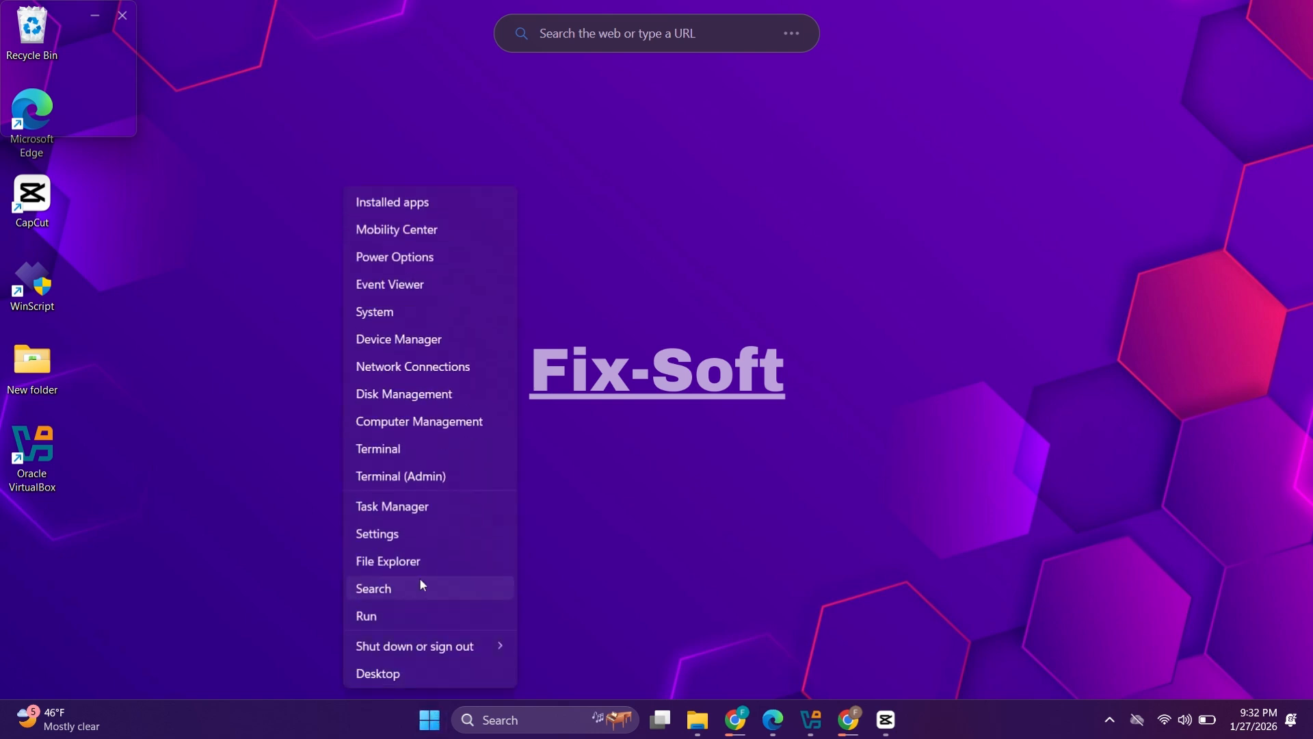
left_click(437, 509)
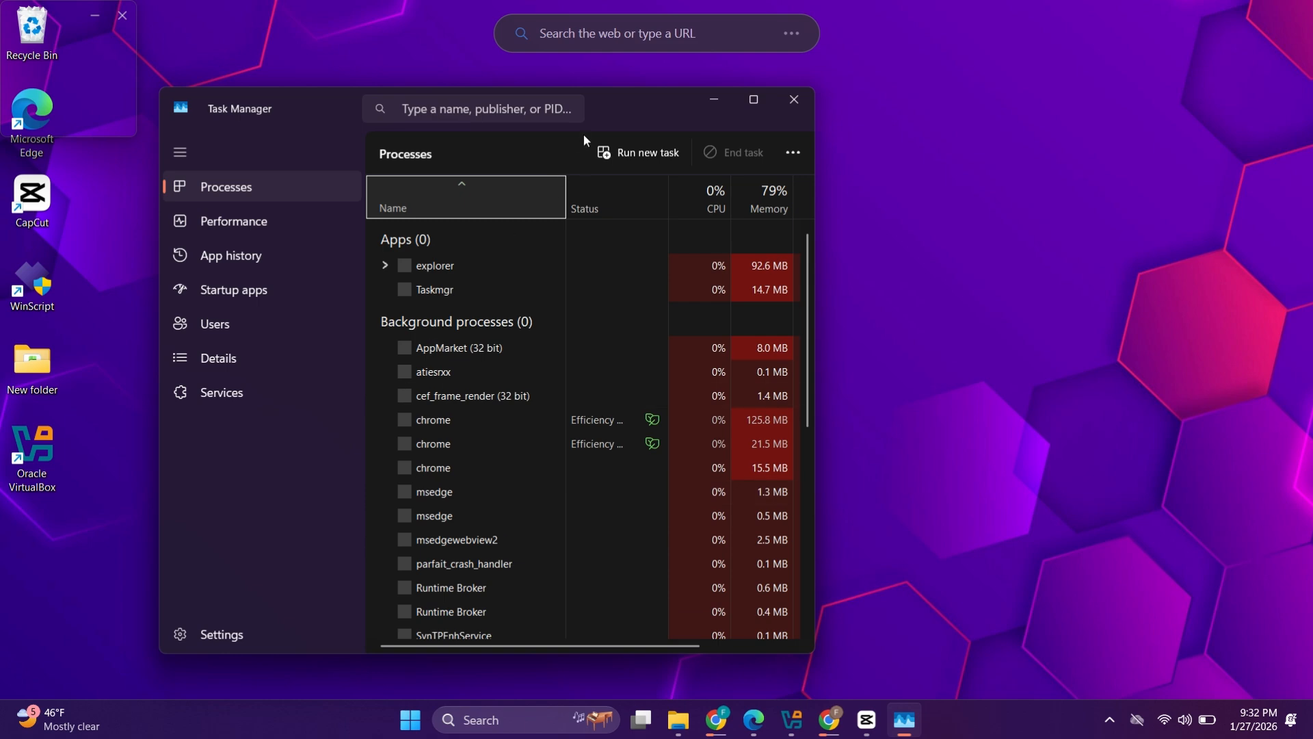
left_click(933, 60)
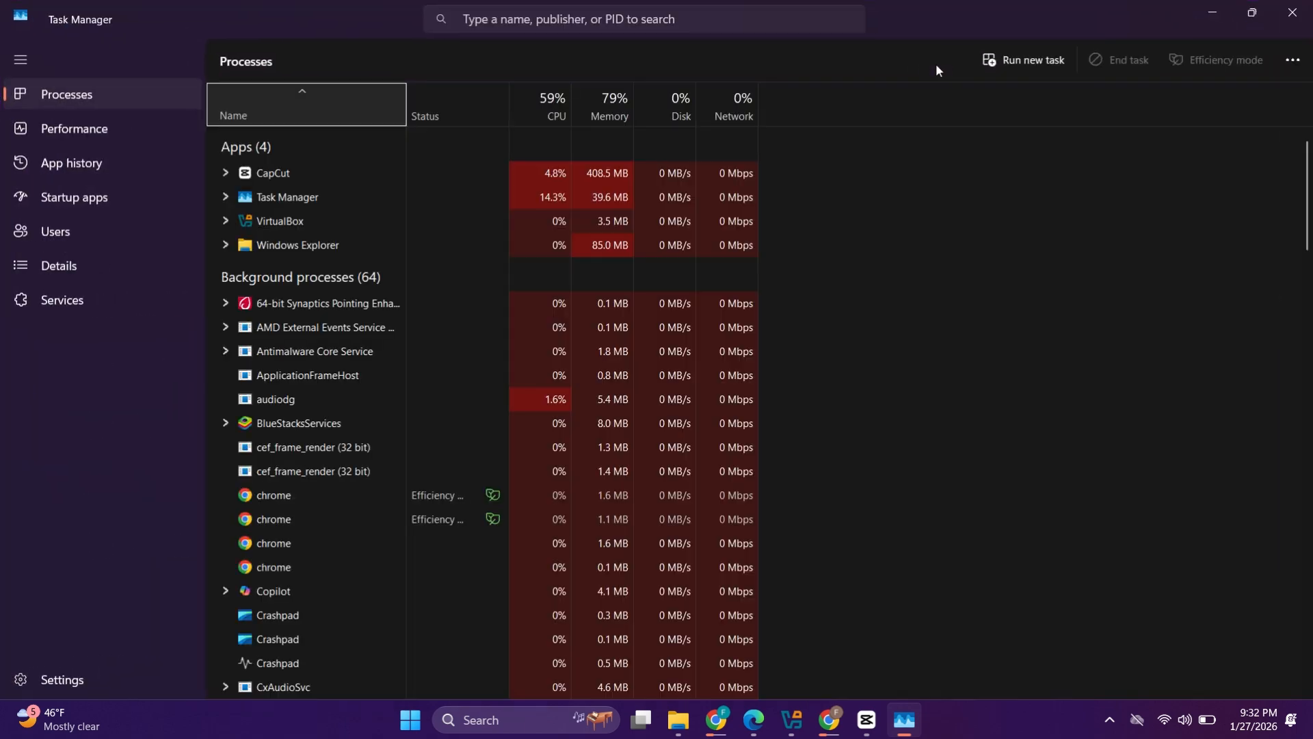
left_click(93, 125)
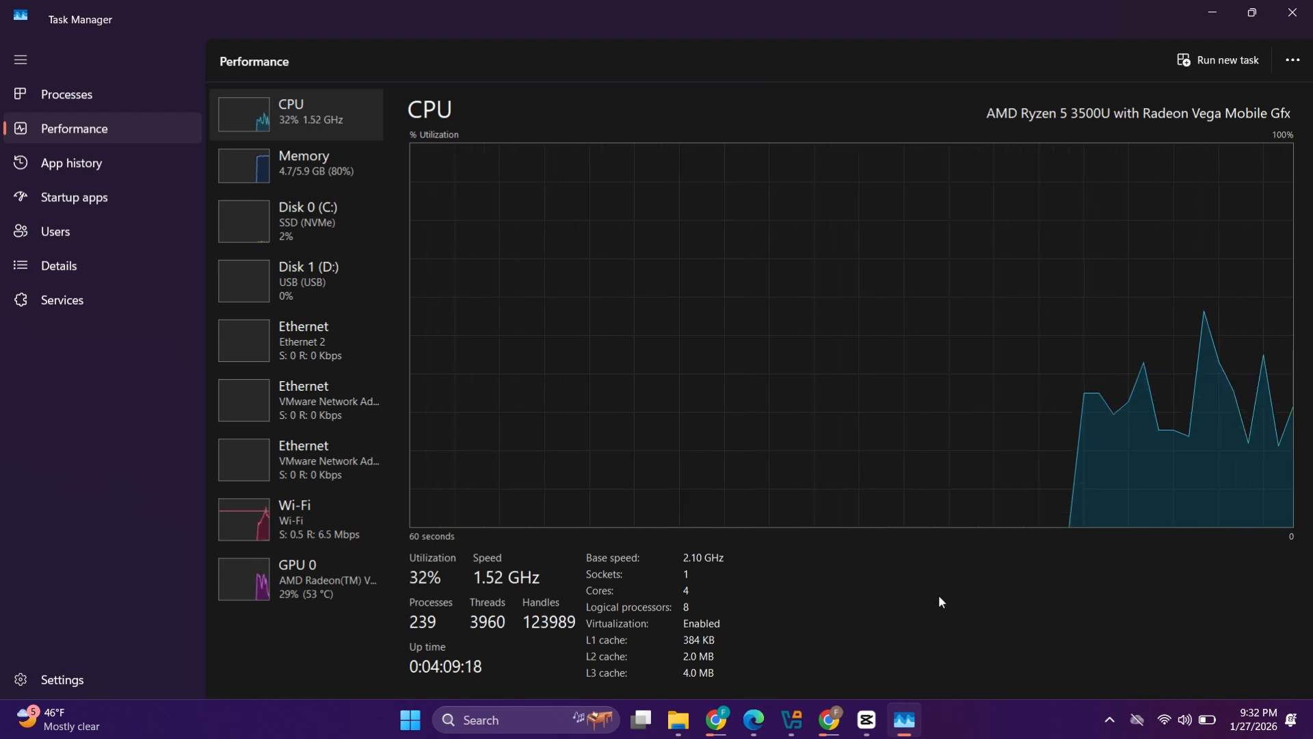
left_click(1214, 10)
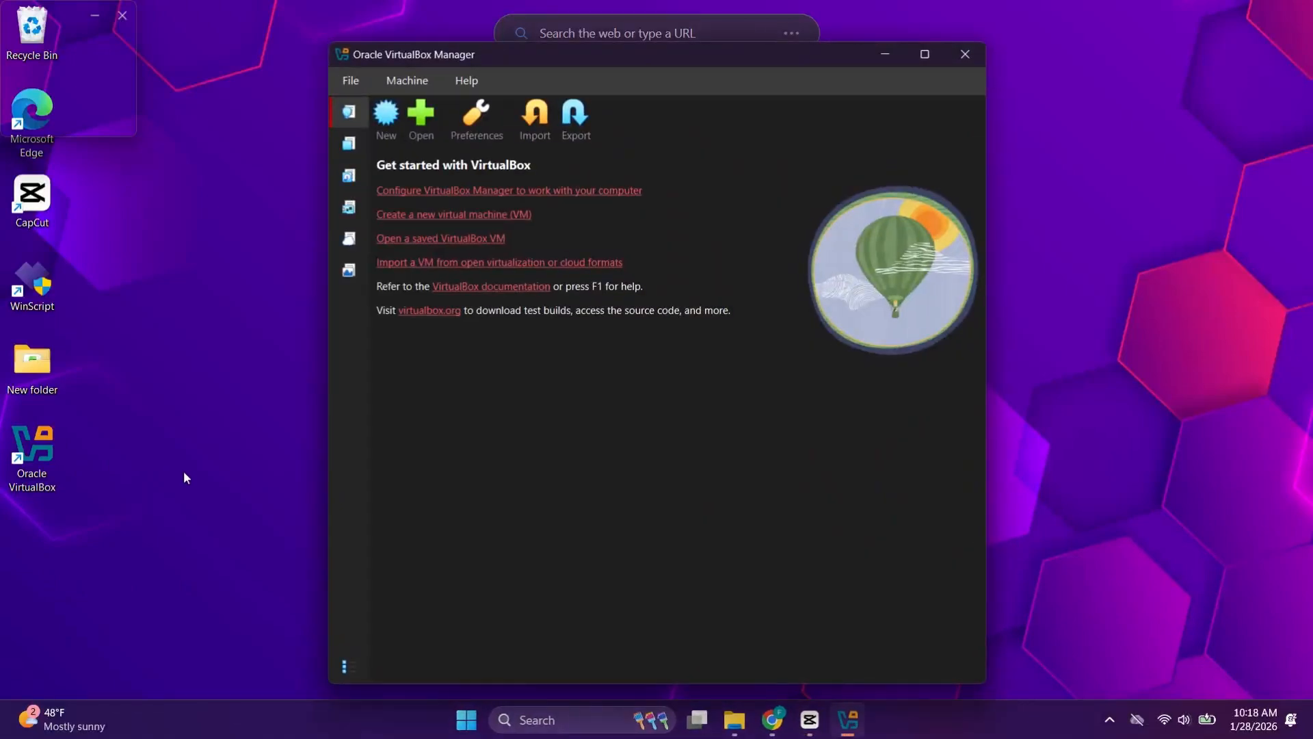
Step: Create a new VM named KaliLinux, set Linux with Debian distribution, and expand unattended installation
left_click(384, 118)
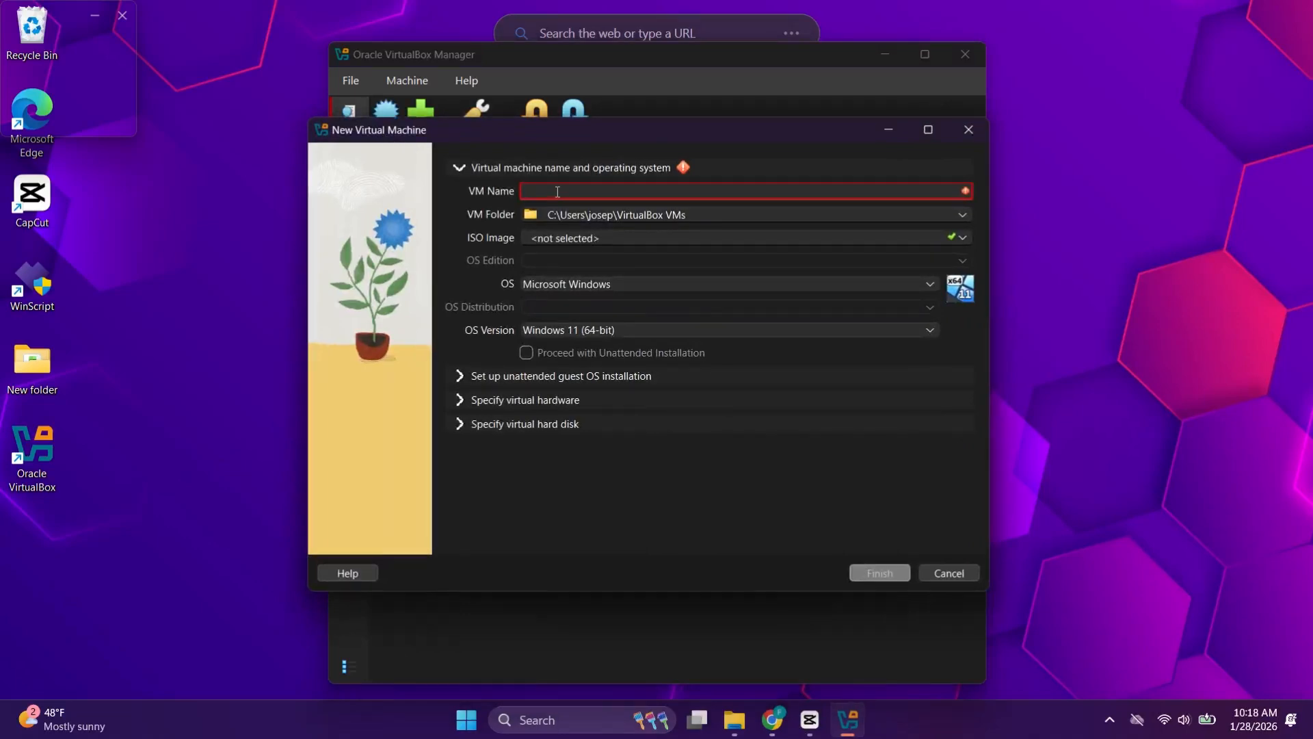
type("L")
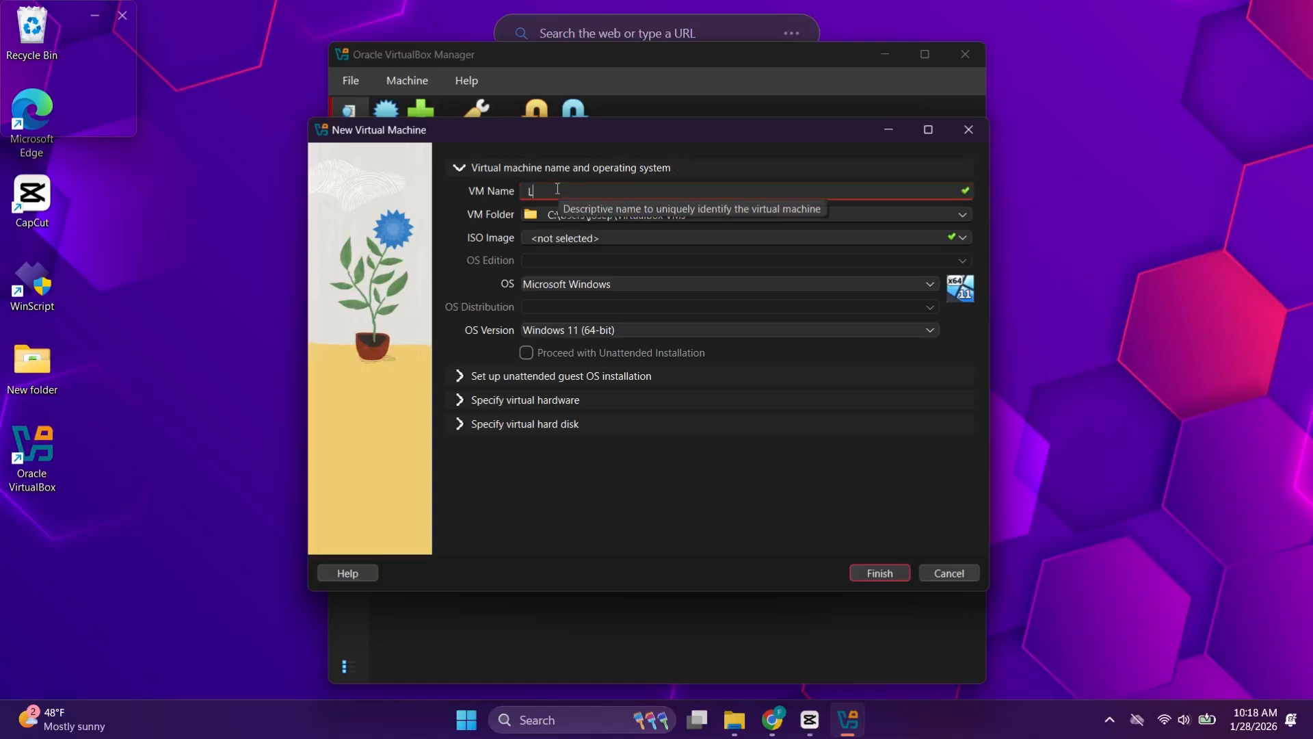
key("BackSpace")
type("KaliLinux")
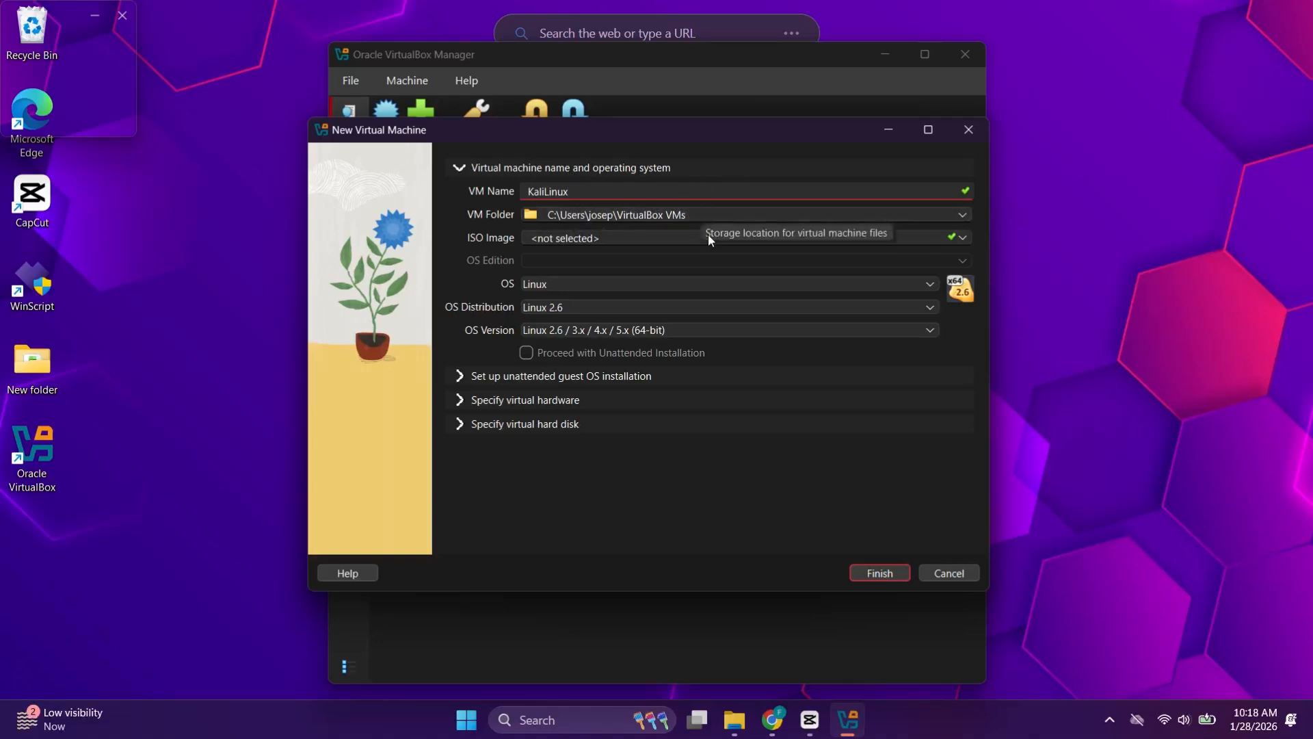
left_click(586, 281)
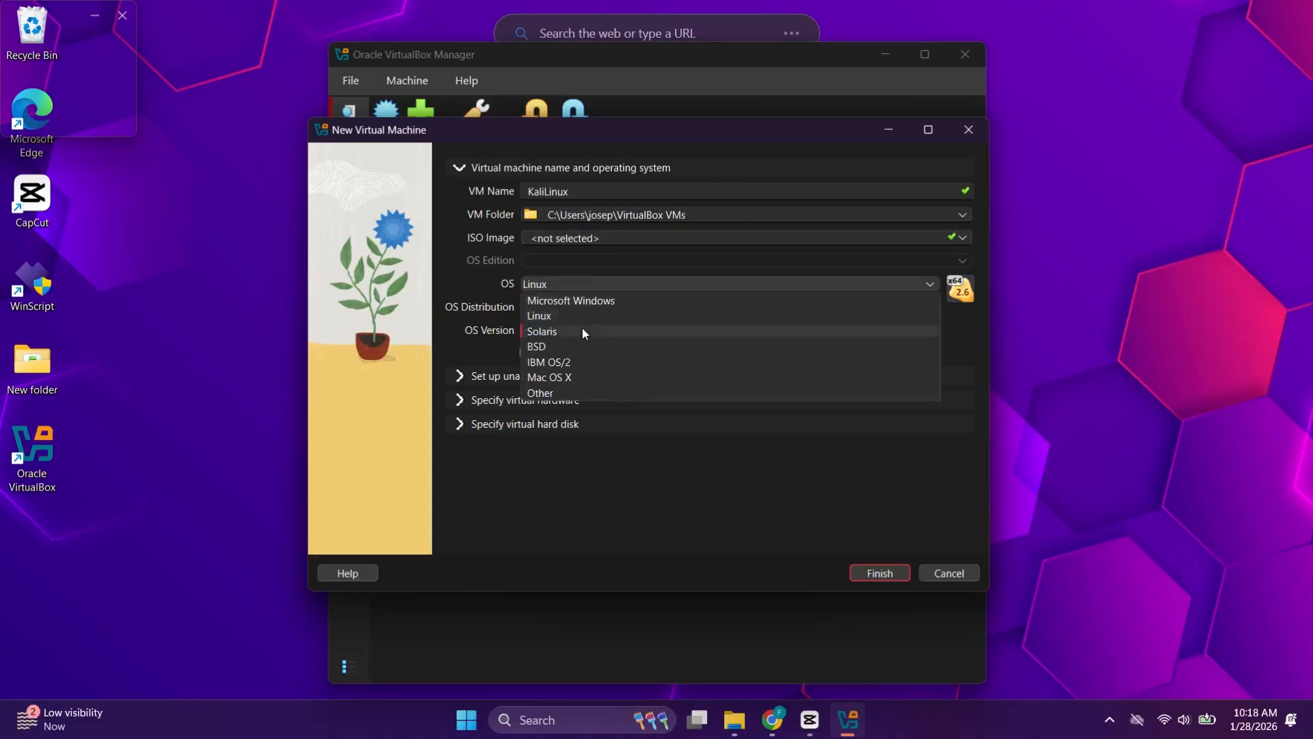
left_click(583, 315)
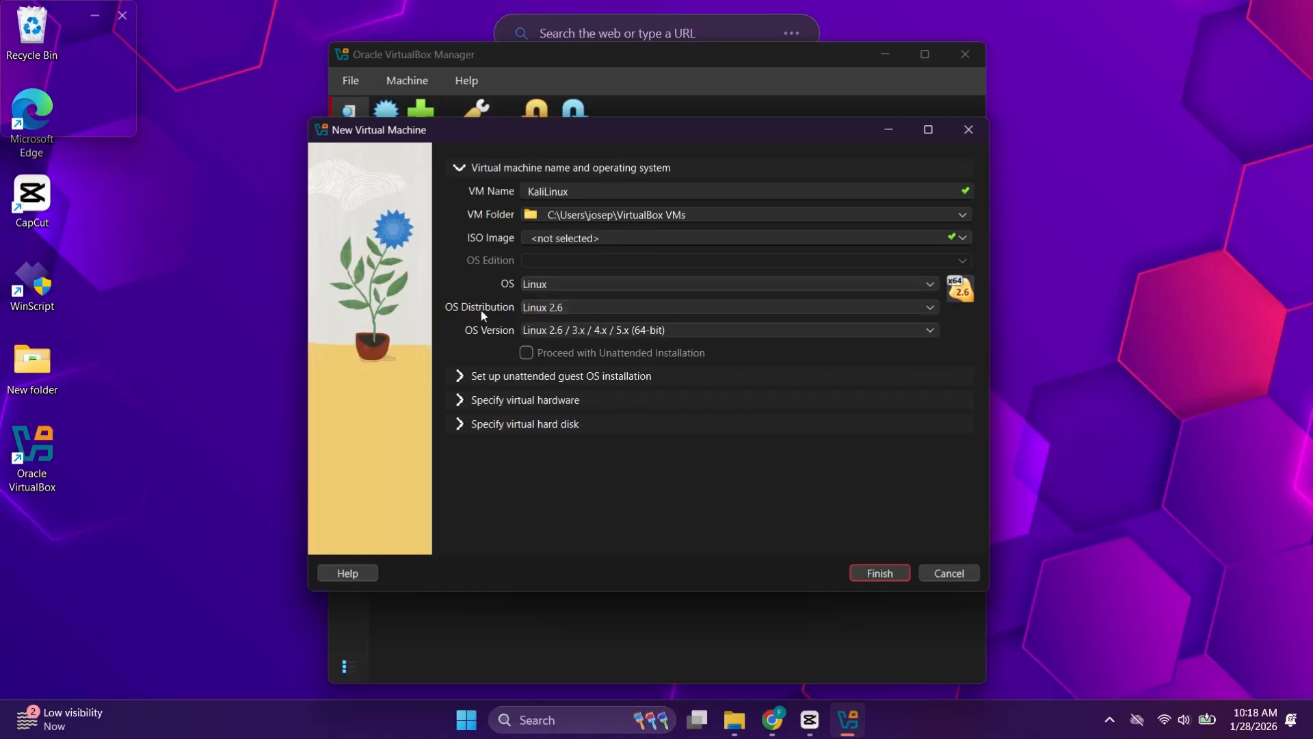
left_click(549, 308)
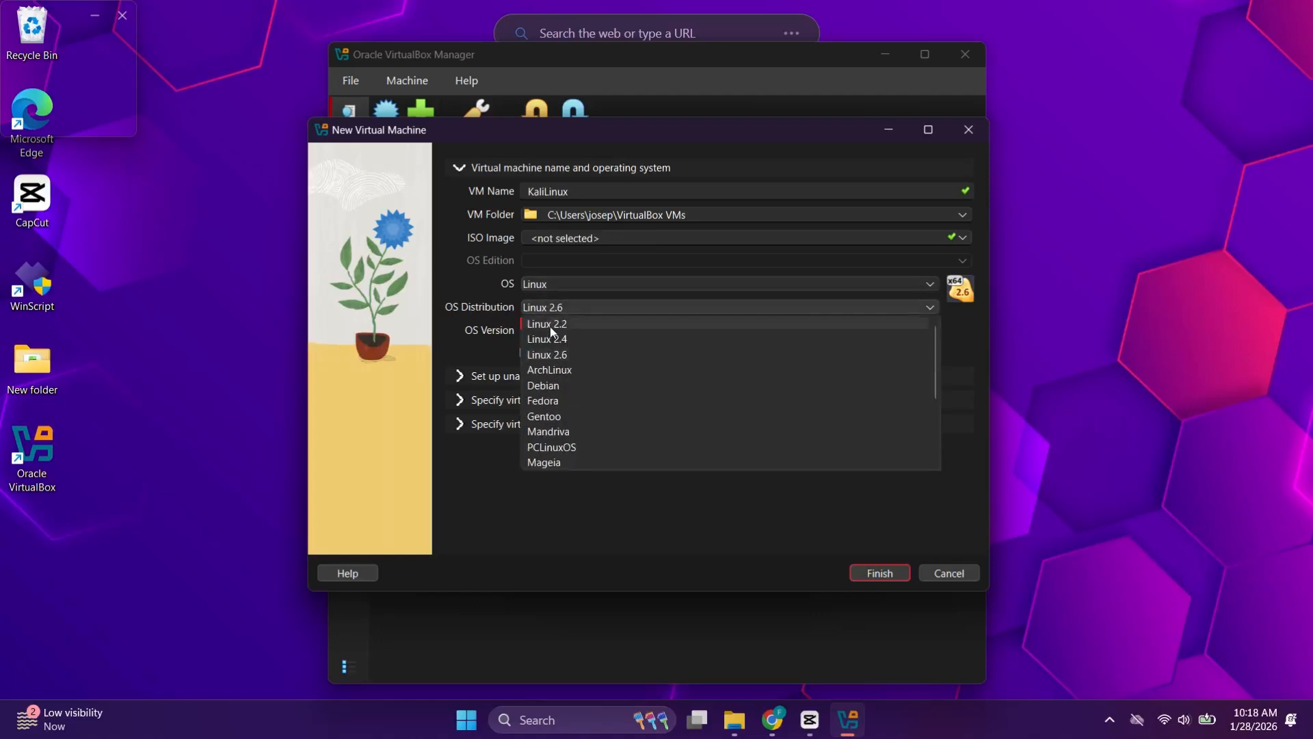
left_click(543, 385)
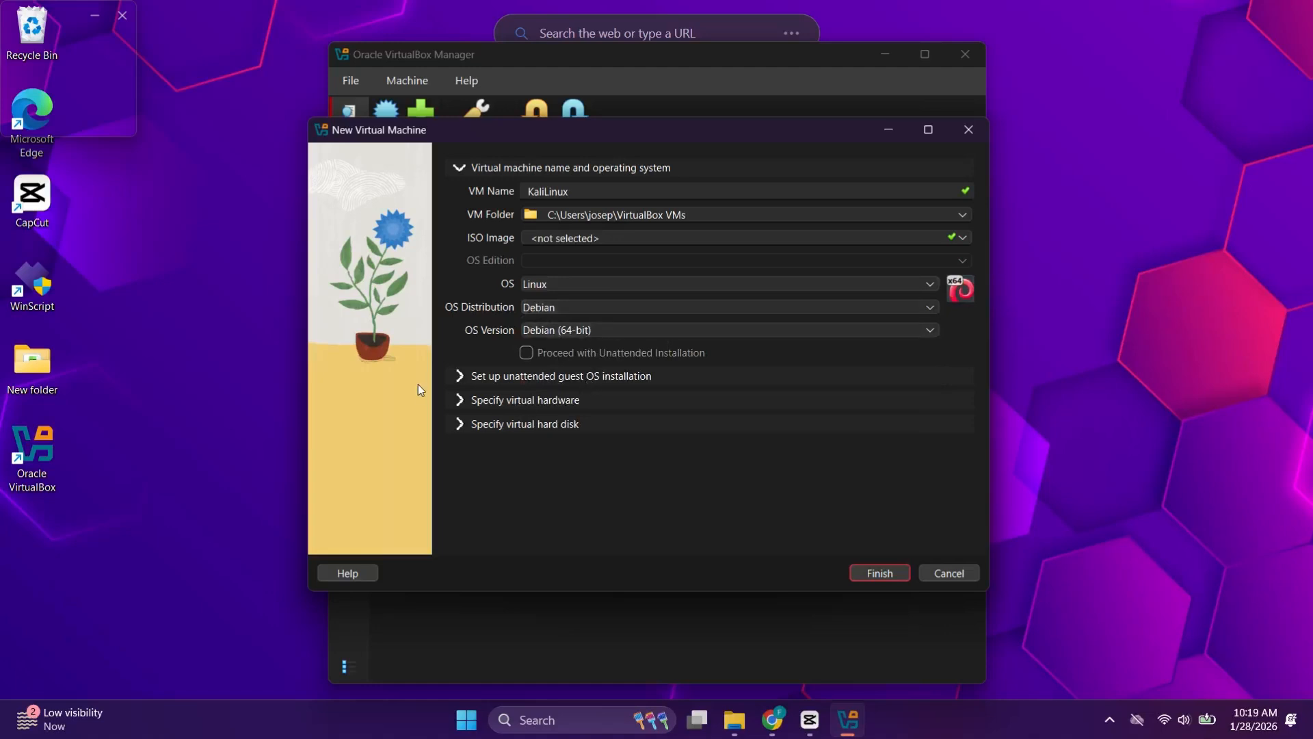
left_click(520, 378)
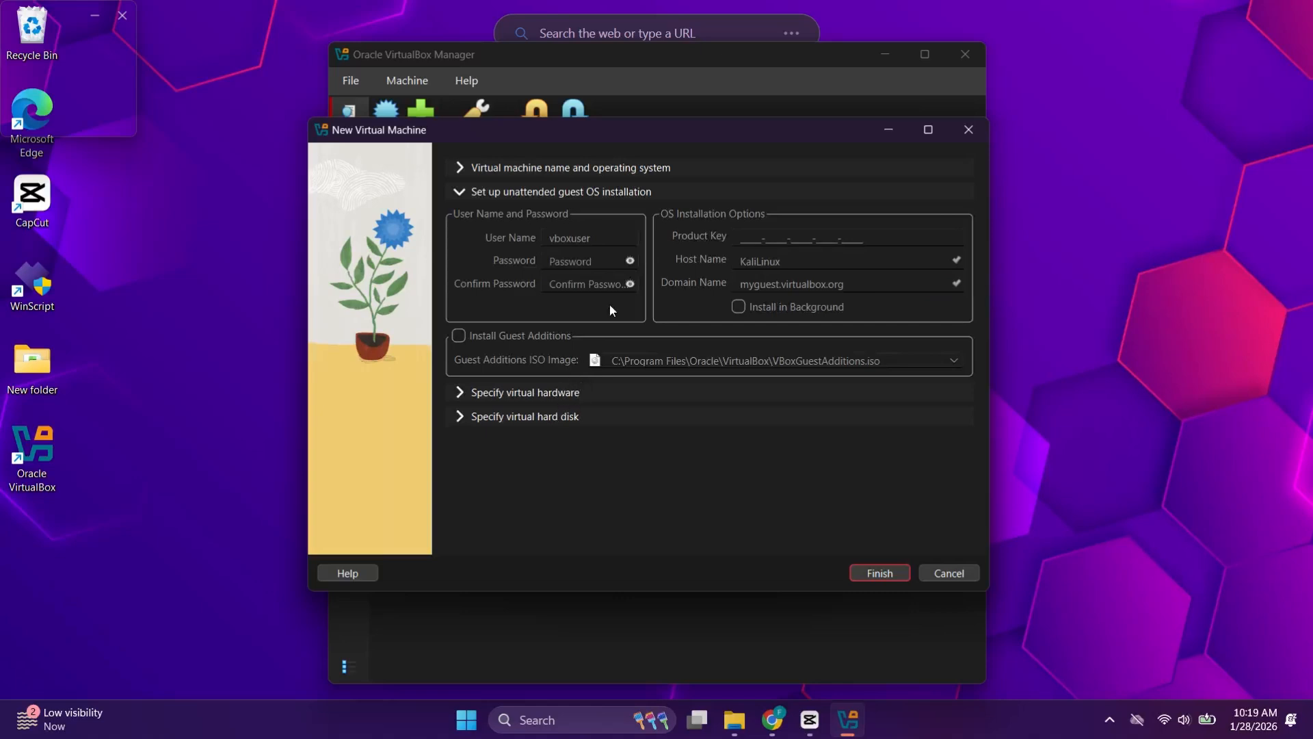
Step: Set base memory to 4096 MB and CPUs to 4, then show the hard disk settings
left_click(565, 396)
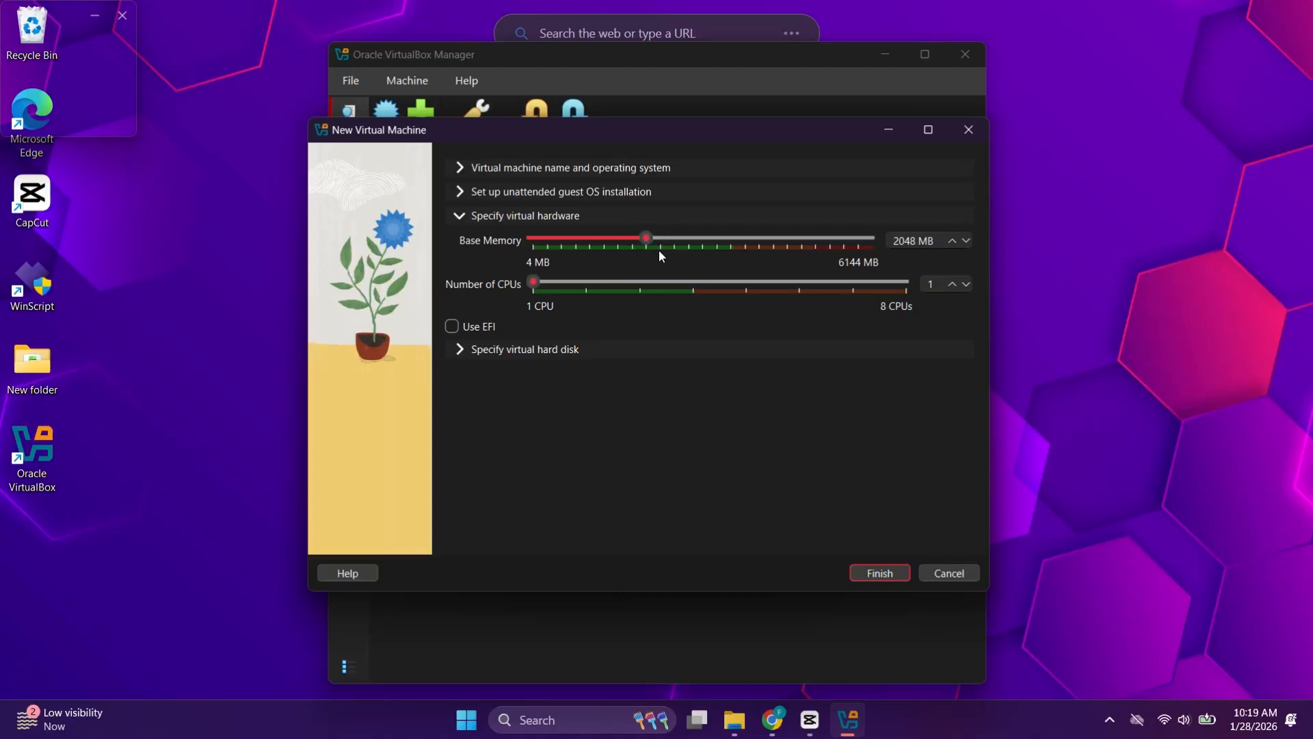
left_click_drag(655, 251, 757, 222)
left_click_drag(533, 283, 695, 279)
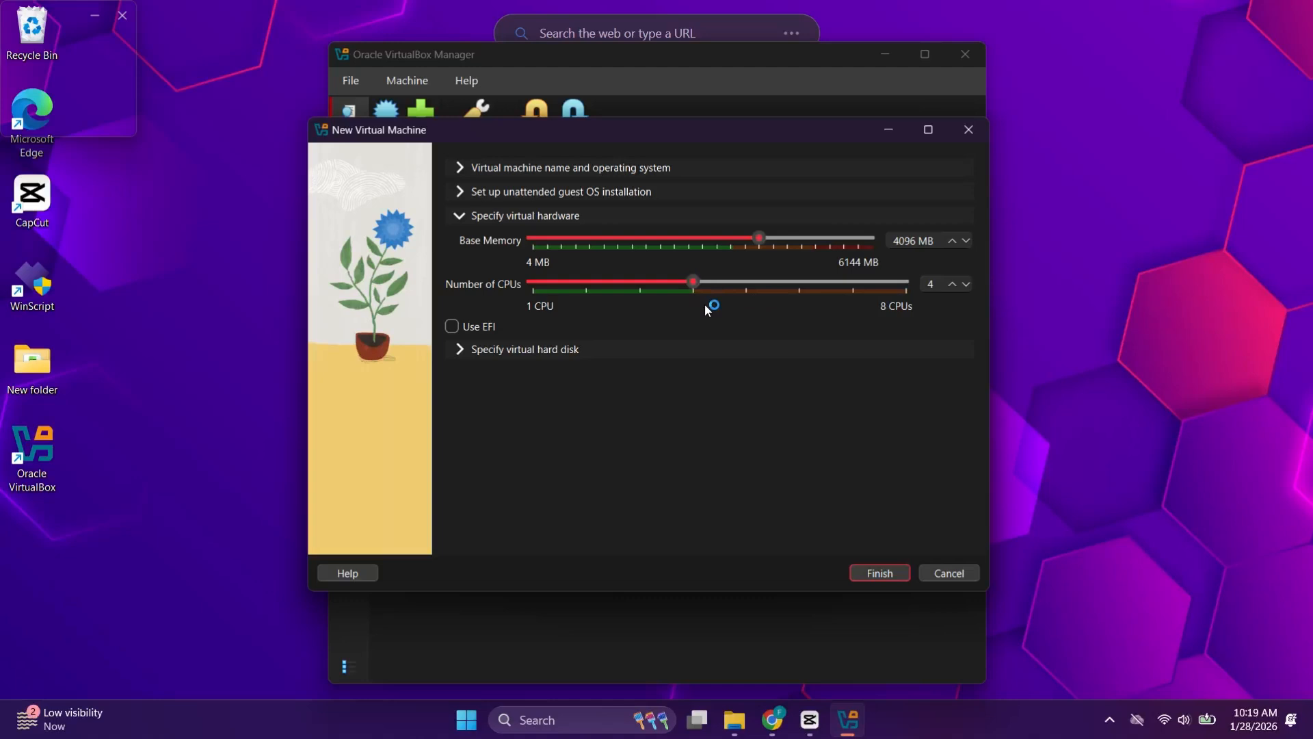
left_click(520, 350)
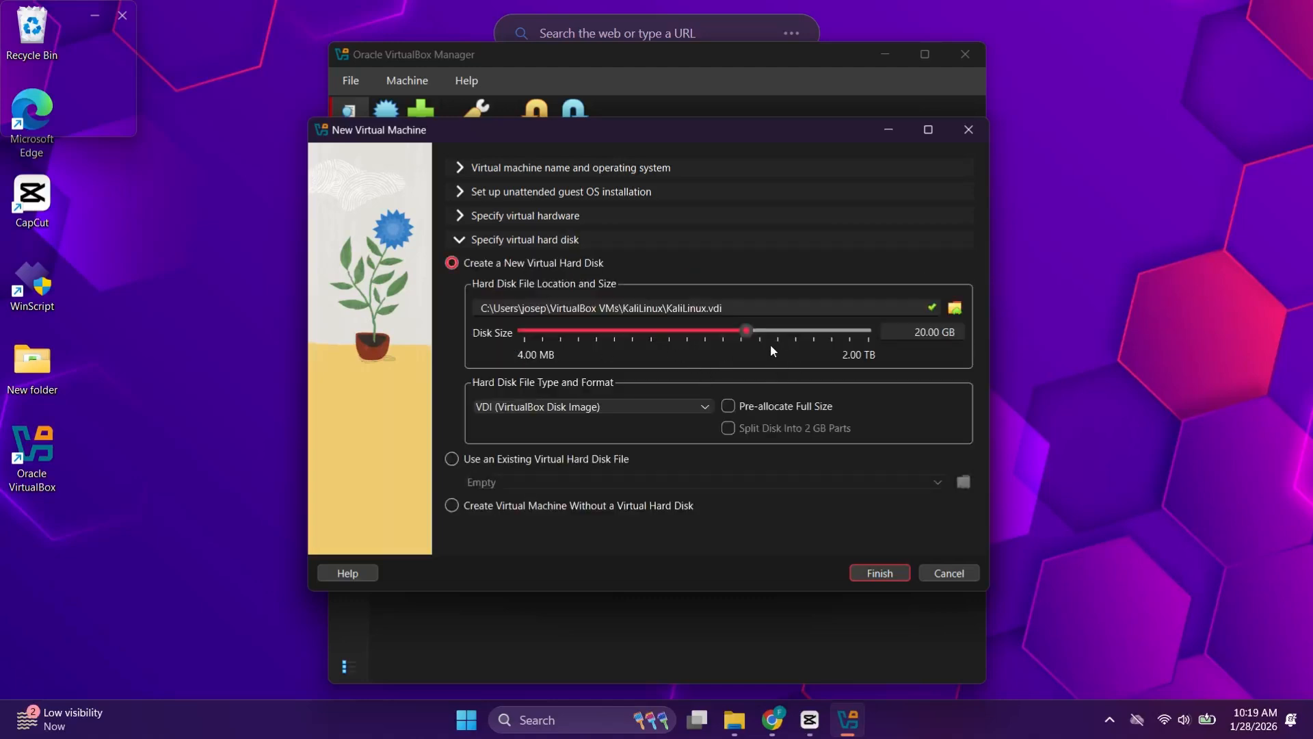
Step: Drag the disk size from 20 GB to 53.09 GB and finish creating KaliLinux
left_click_drag(745, 331, 773, 319)
left_click(892, 575)
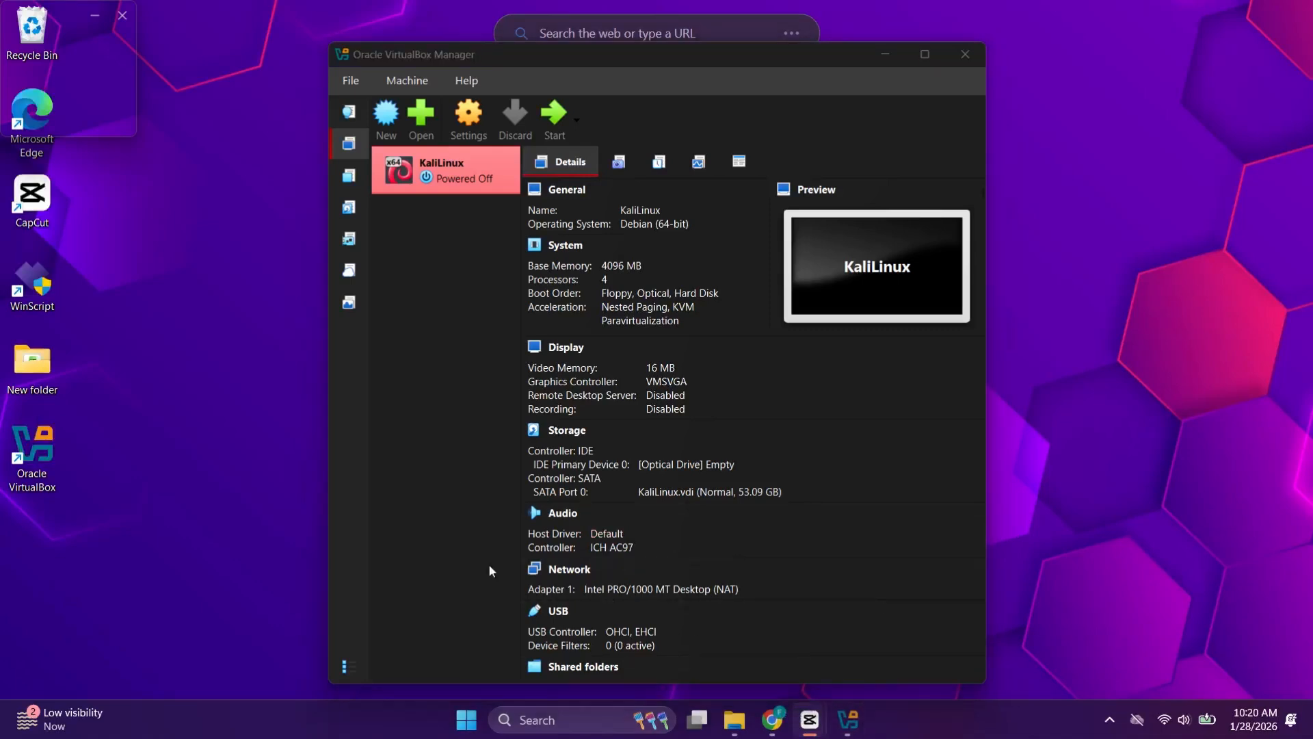
Step: In KaliLinux's General > Features settings, set Shared Clipboard and Drag'n'Drop to Bidirectional
left_click(481, 123)
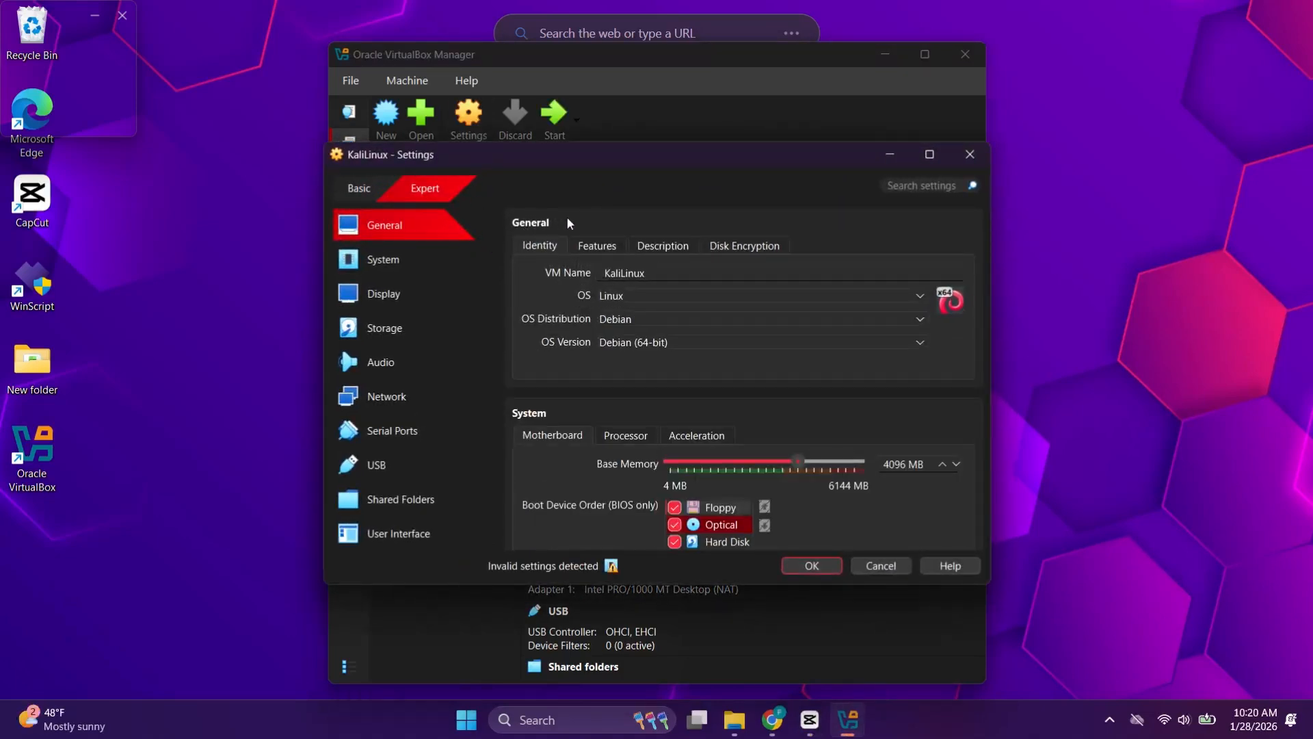
left_click(587, 250)
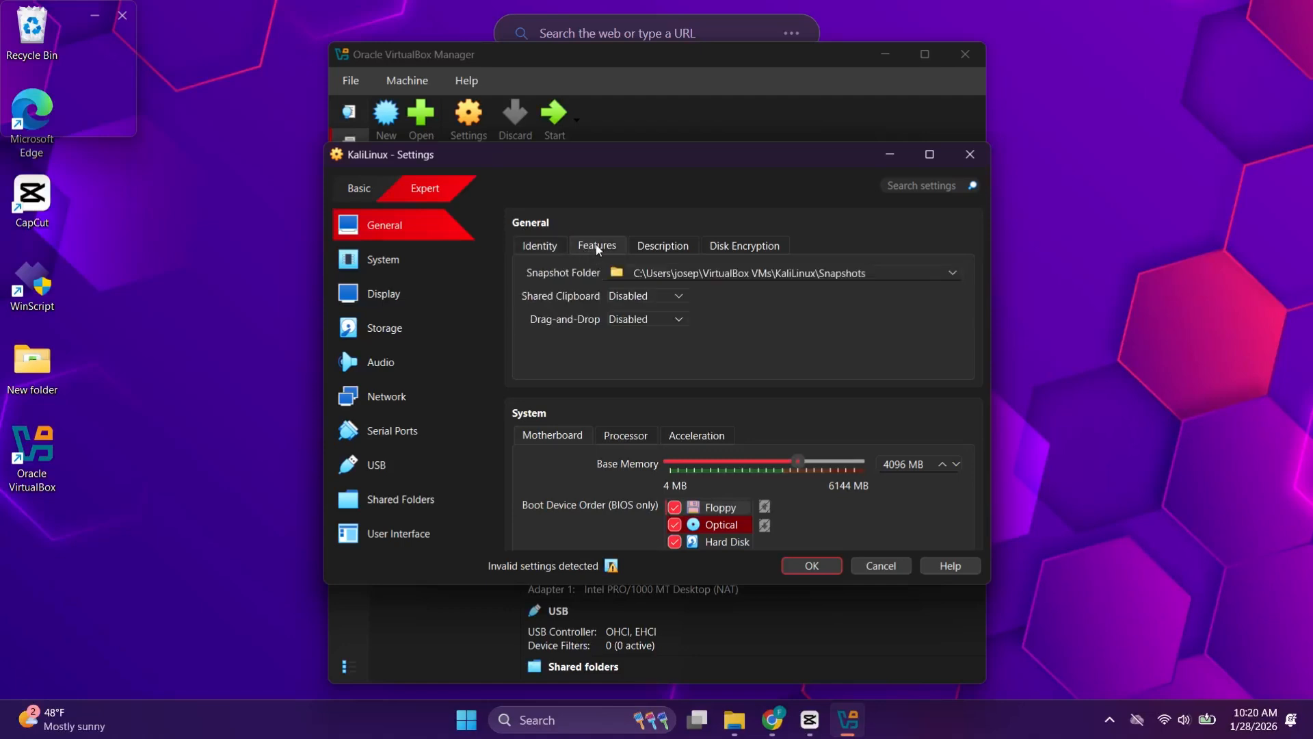
left_click(631, 299)
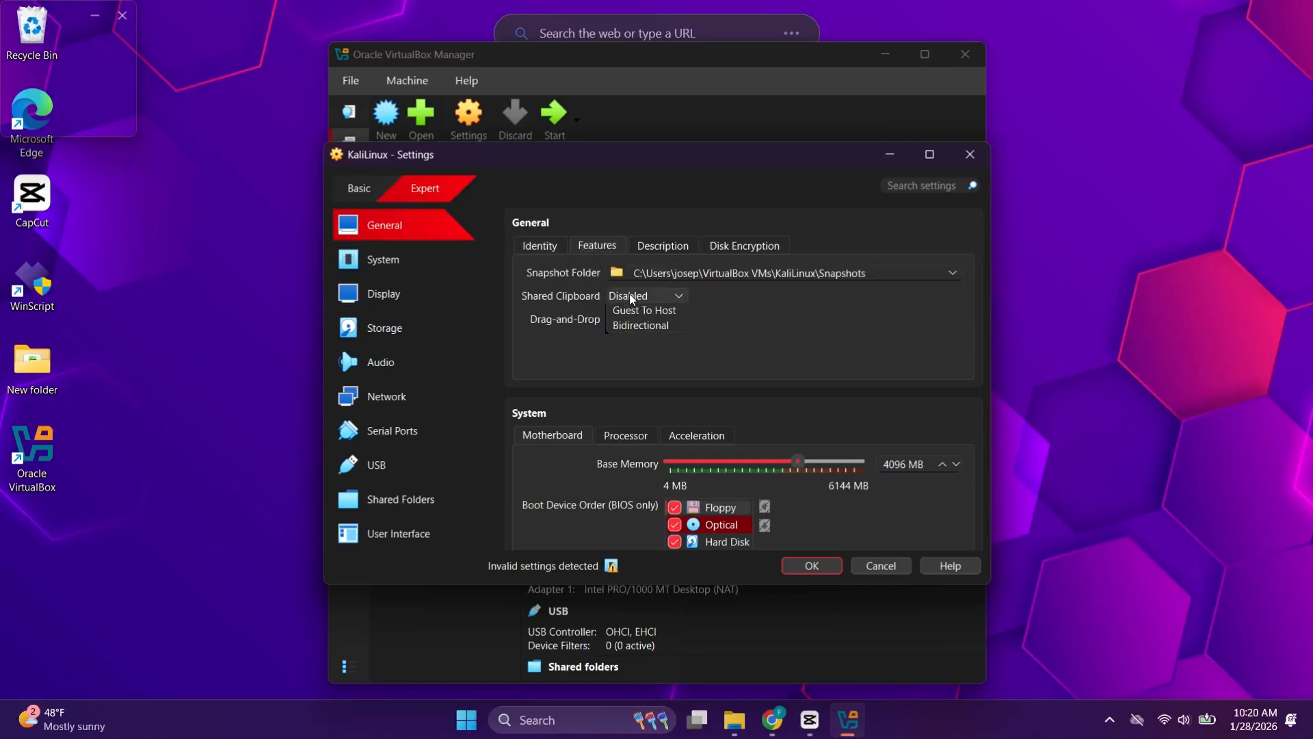
left_click(640, 360)
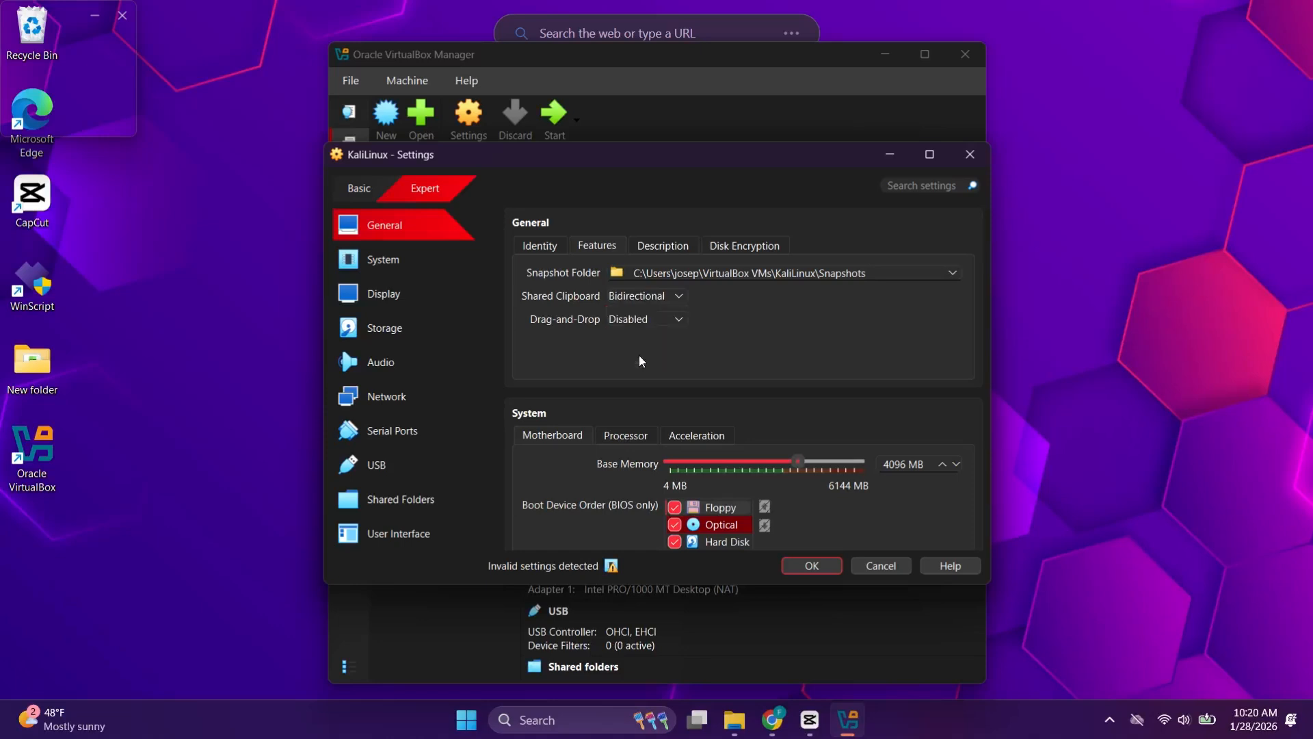
left_click(643, 320)
left_click(656, 387)
Step: Raise KaliLinux's video memory to 128 MB on the Display page
left_click(423, 295)
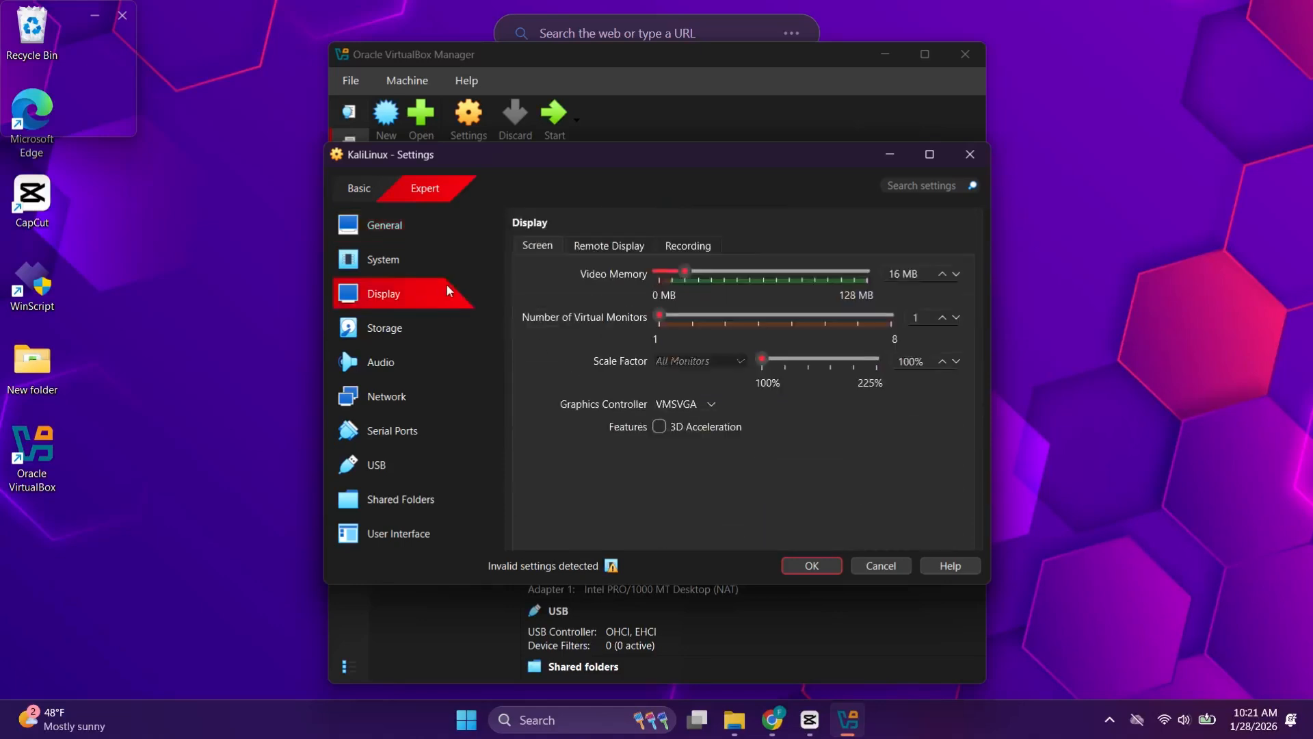
left_click_drag(687, 274, 862, 277)
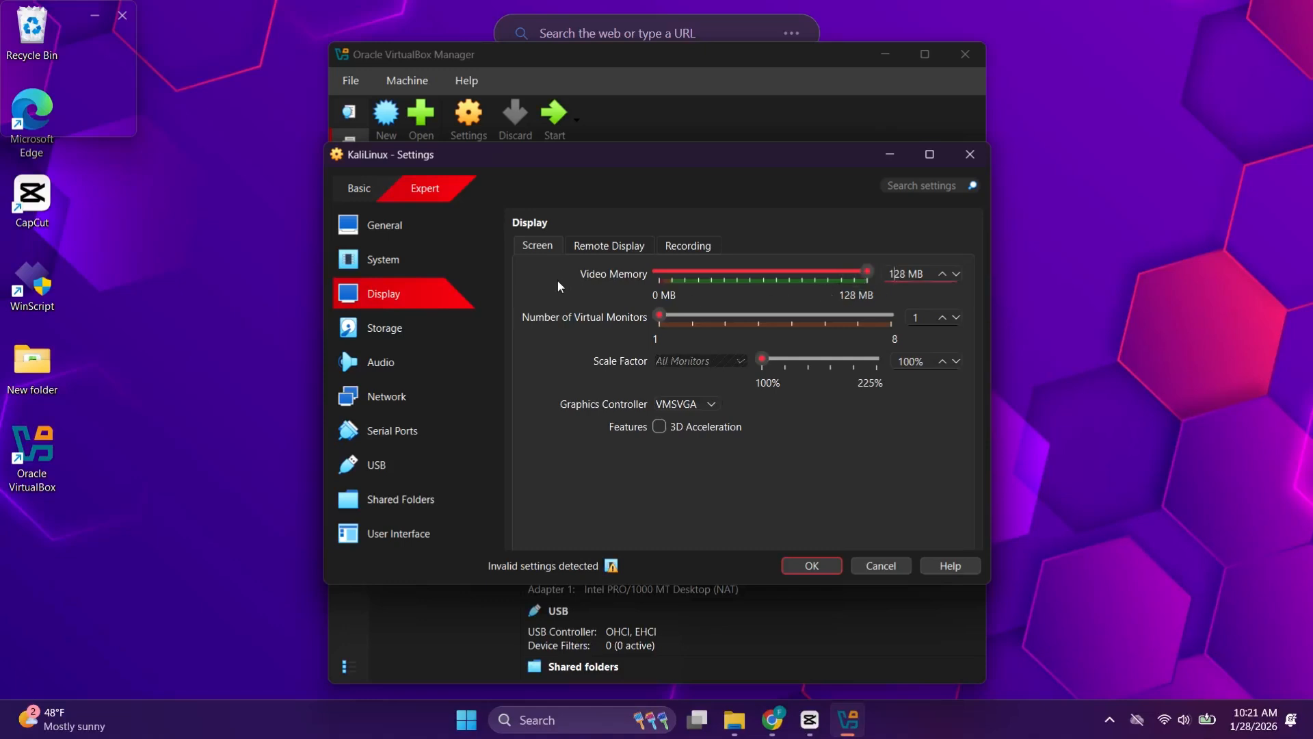
left_click(429, 342)
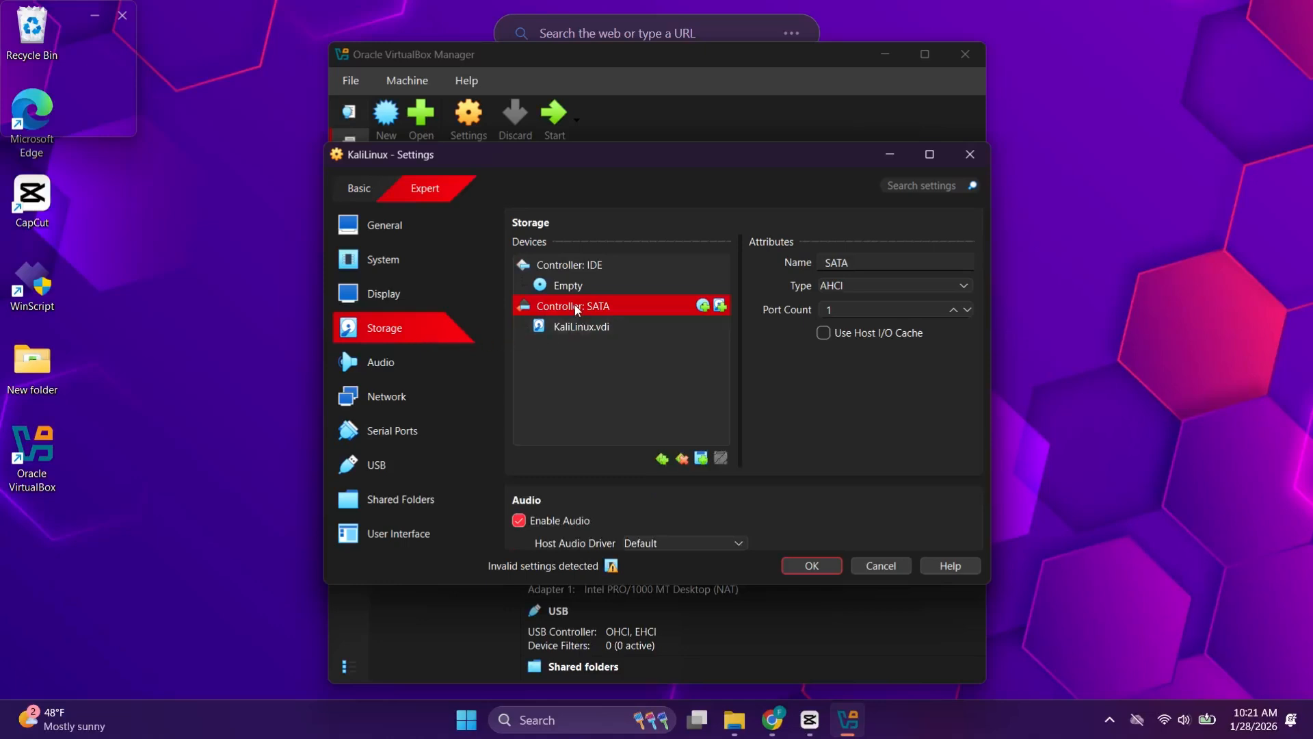
Step: Load kali-linux-2025.4-installer-amd64 ISO from Downloads into the empty IDE optical drive
left_click(541, 286)
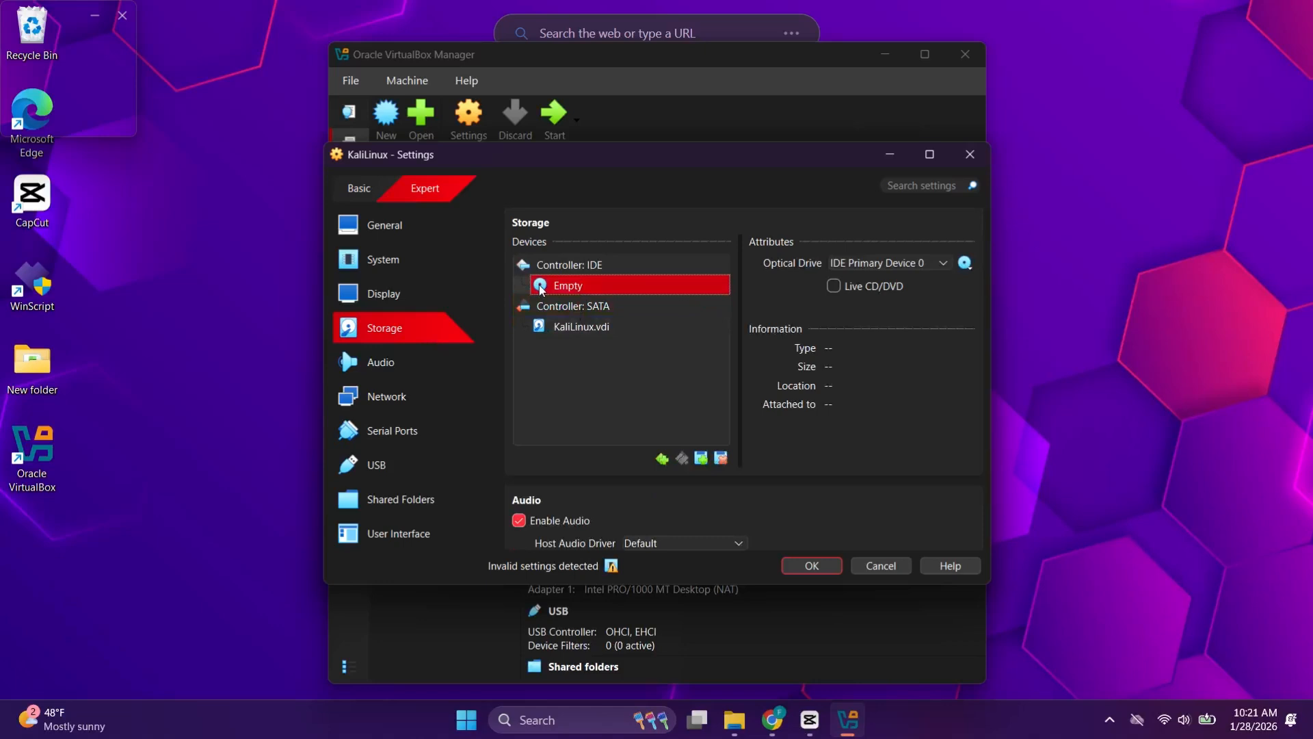
left_click(965, 264)
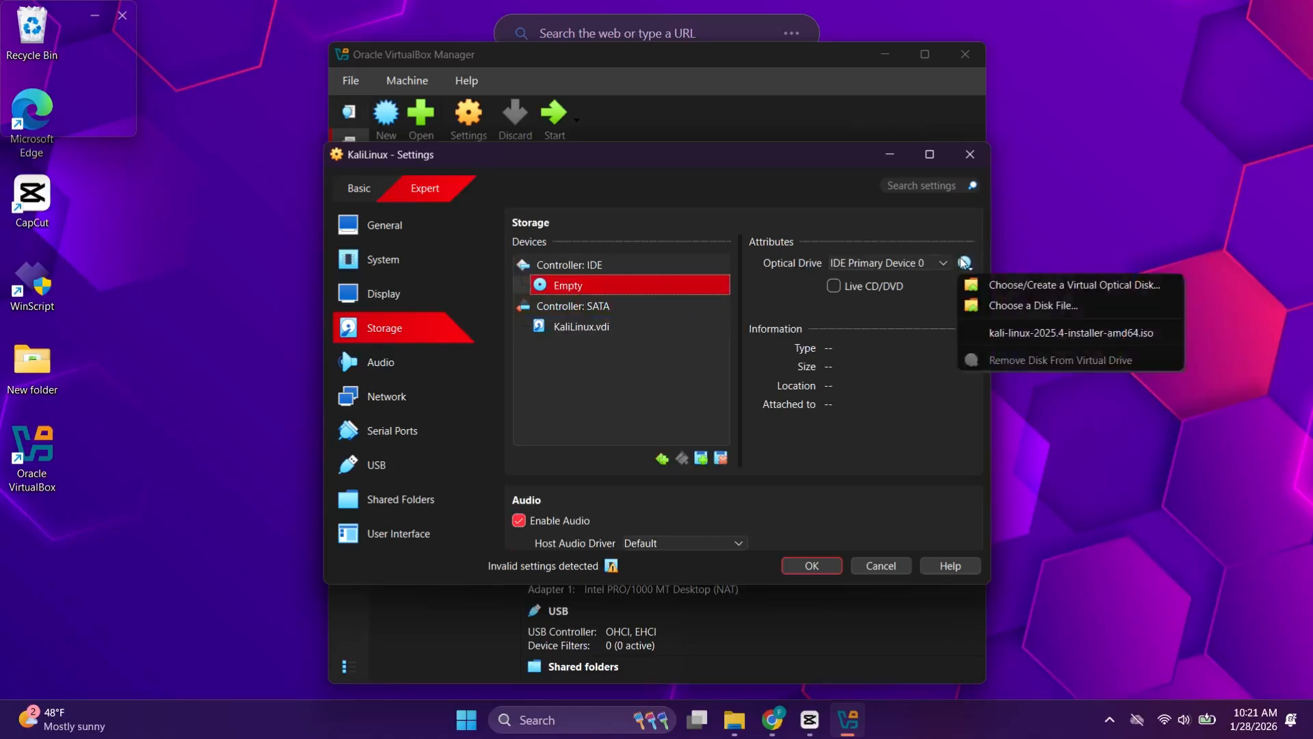
left_click(1000, 308)
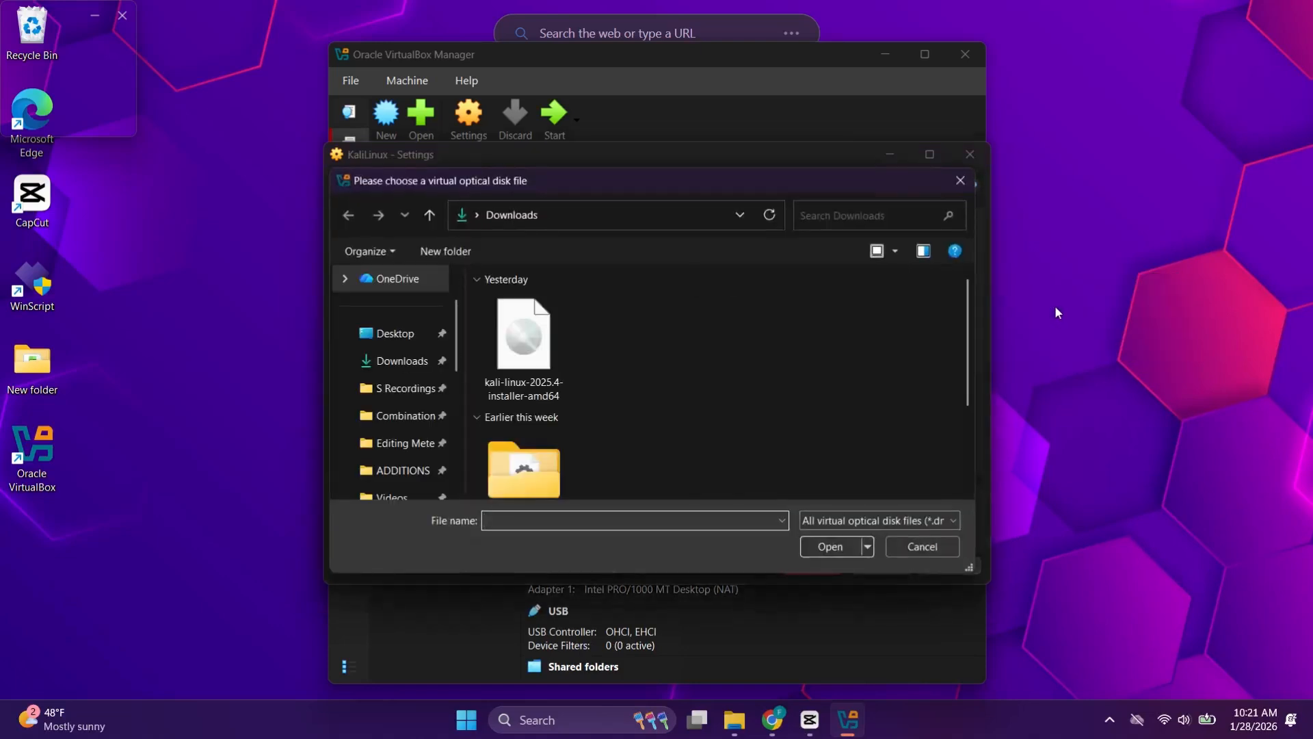
left_click(420, 357)
left_click(536, 342)
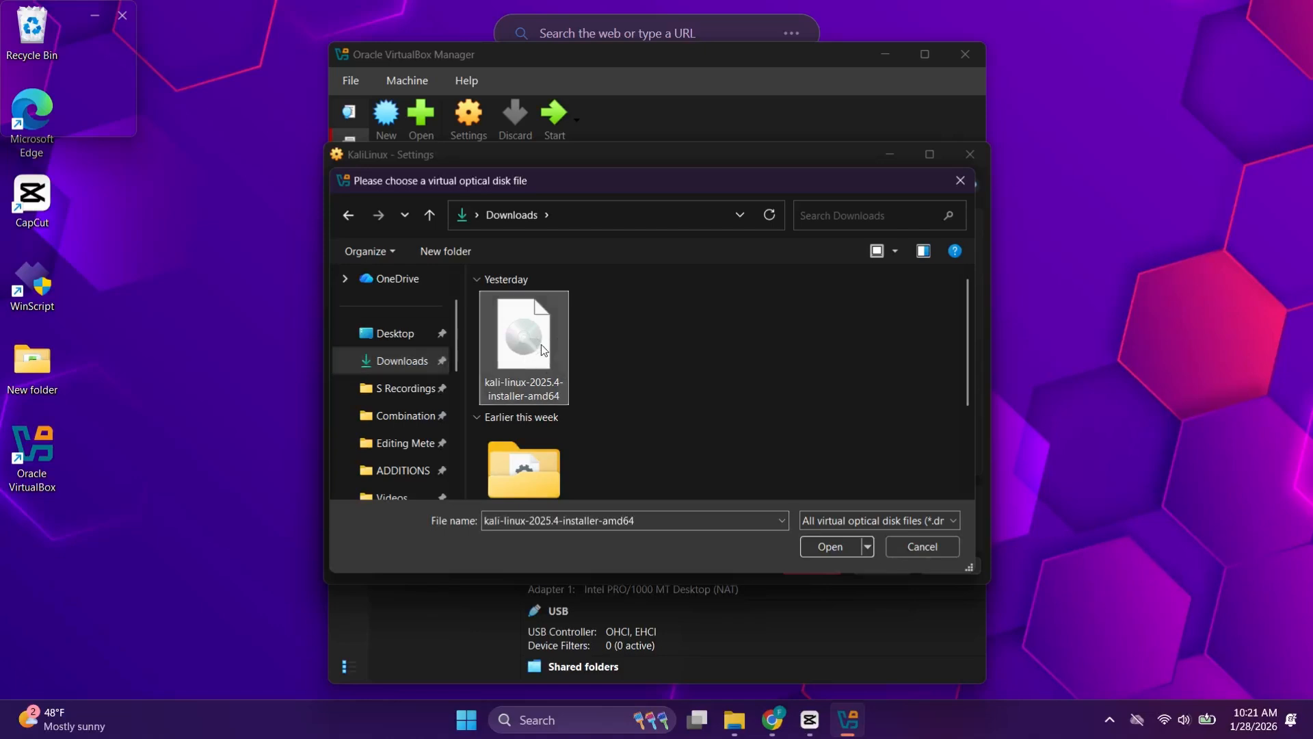
left_click(823, 546)
Step: Keep Adapter 1 attached to NAT and save the KaliLinux settings with OK
left_click(389, 397)
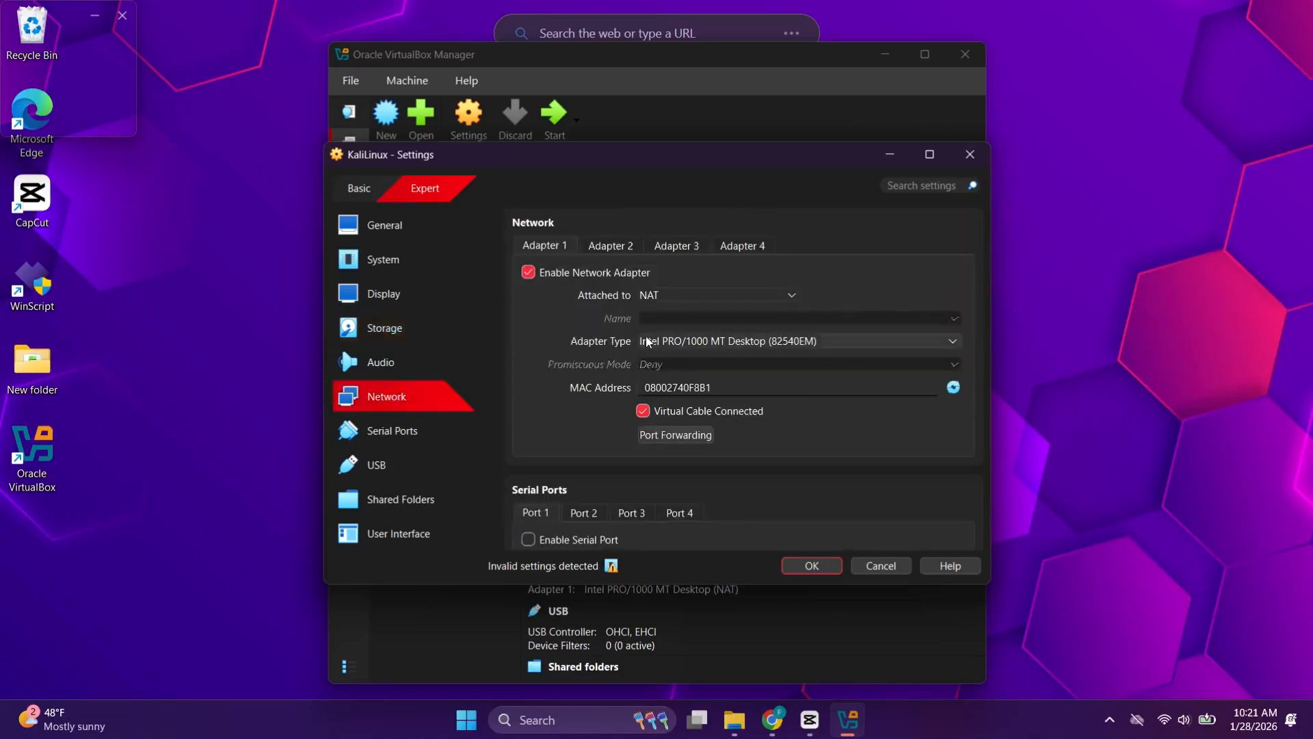
left_click(667, 296)
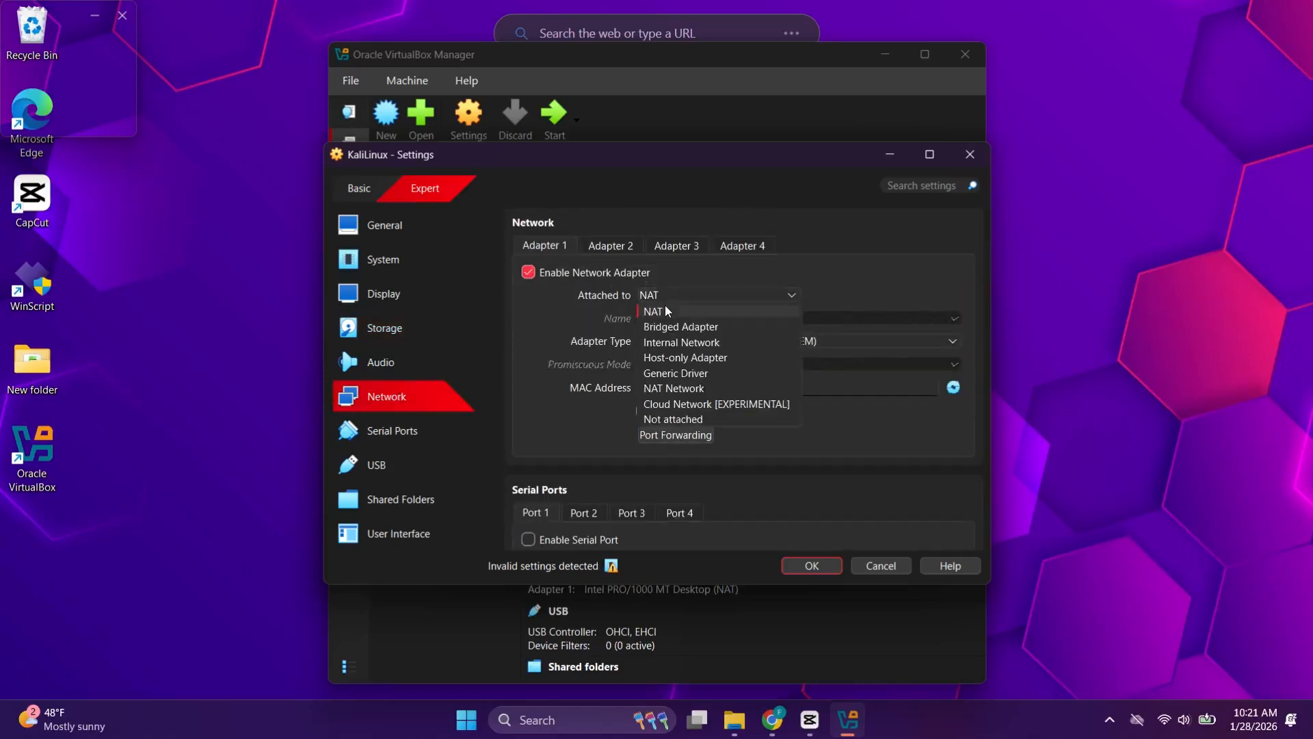
left_click(701, 316)
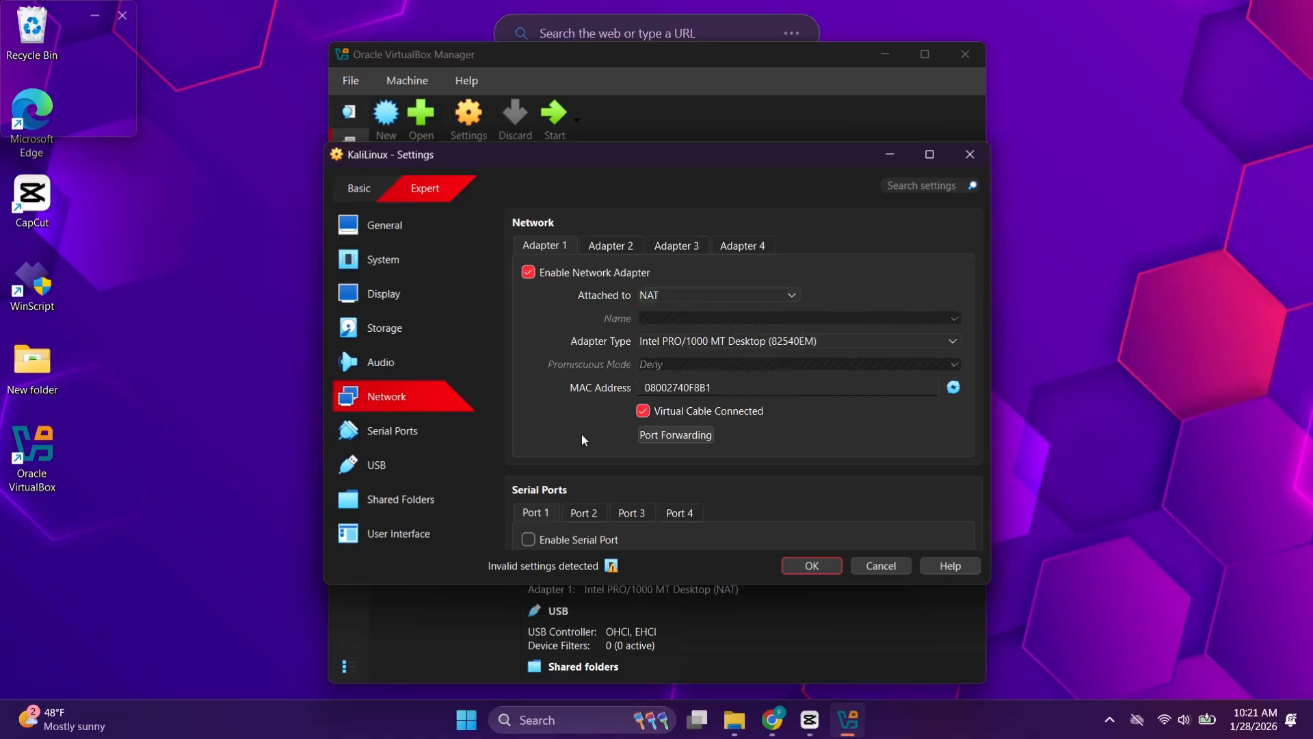
left_click(811, 569)
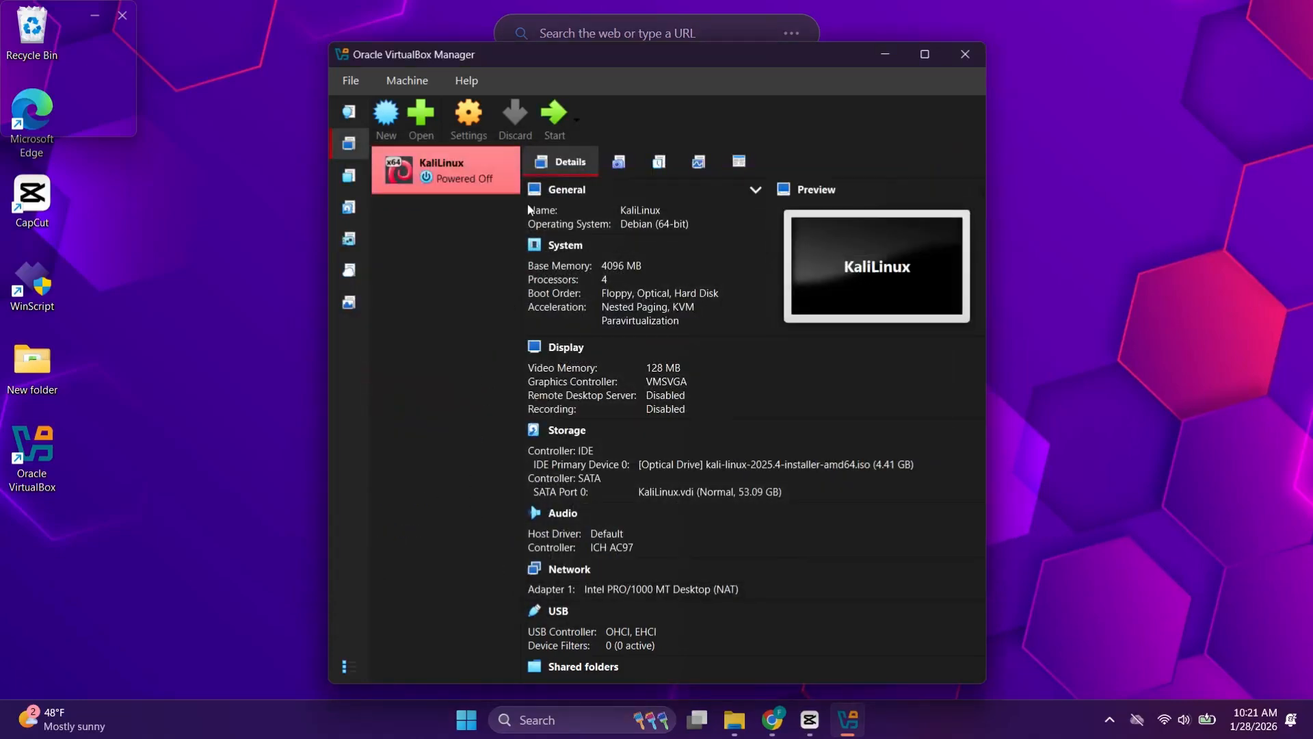
Step: Start KaliLinux, dismiss the keyboard auto-capture notice and maximize the VM window
left_click(551, 116)
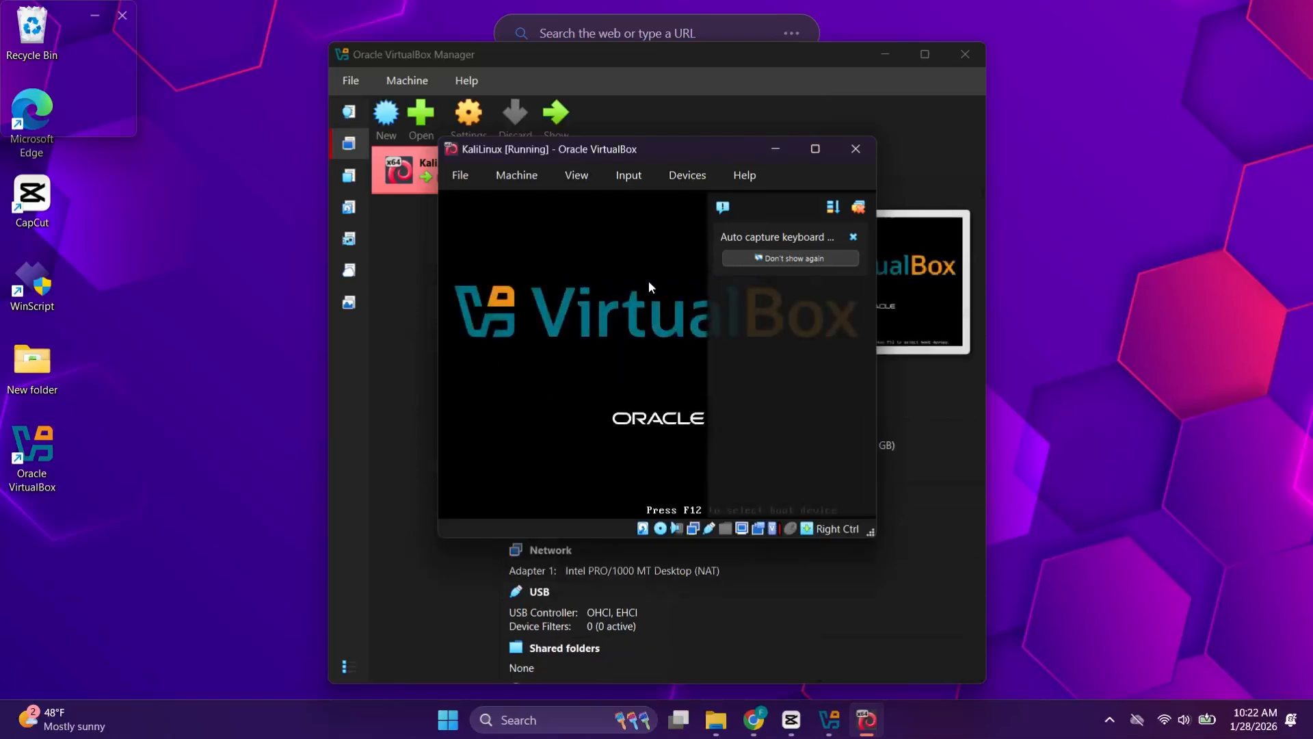
left_click(858, 208)
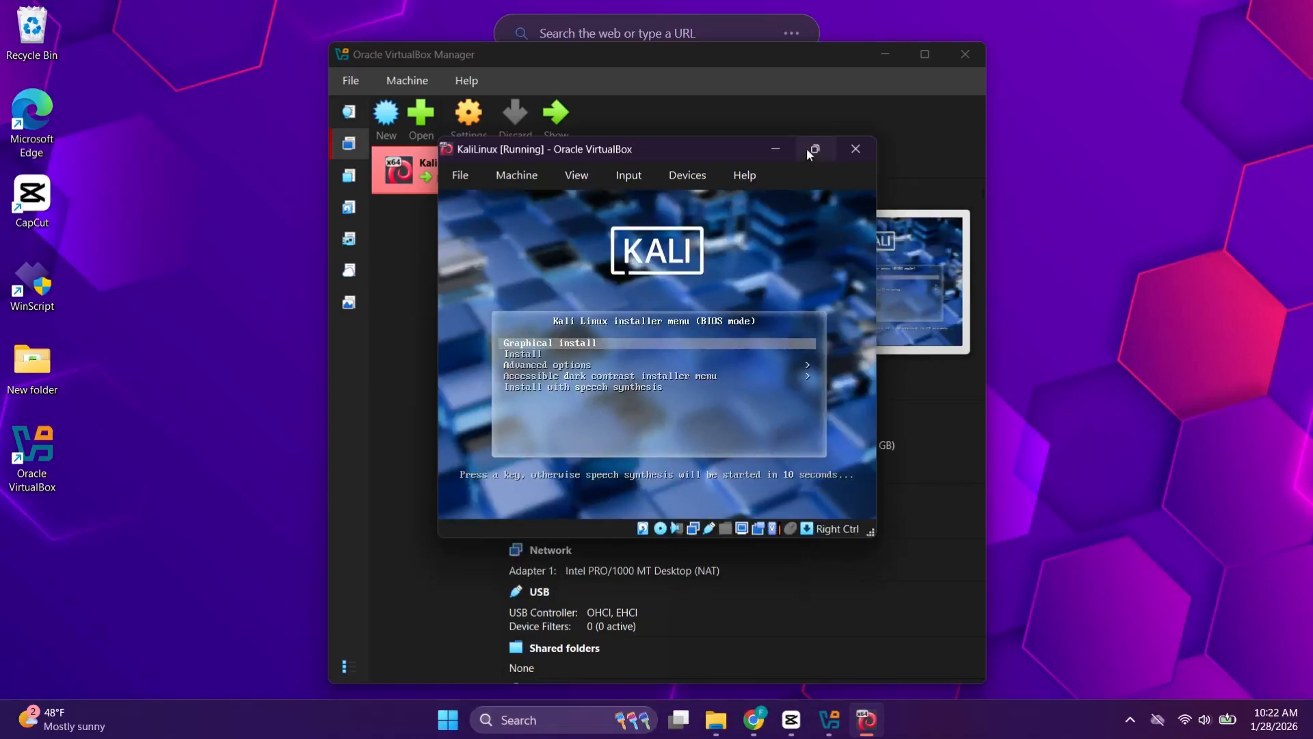
left_click(814, 149)
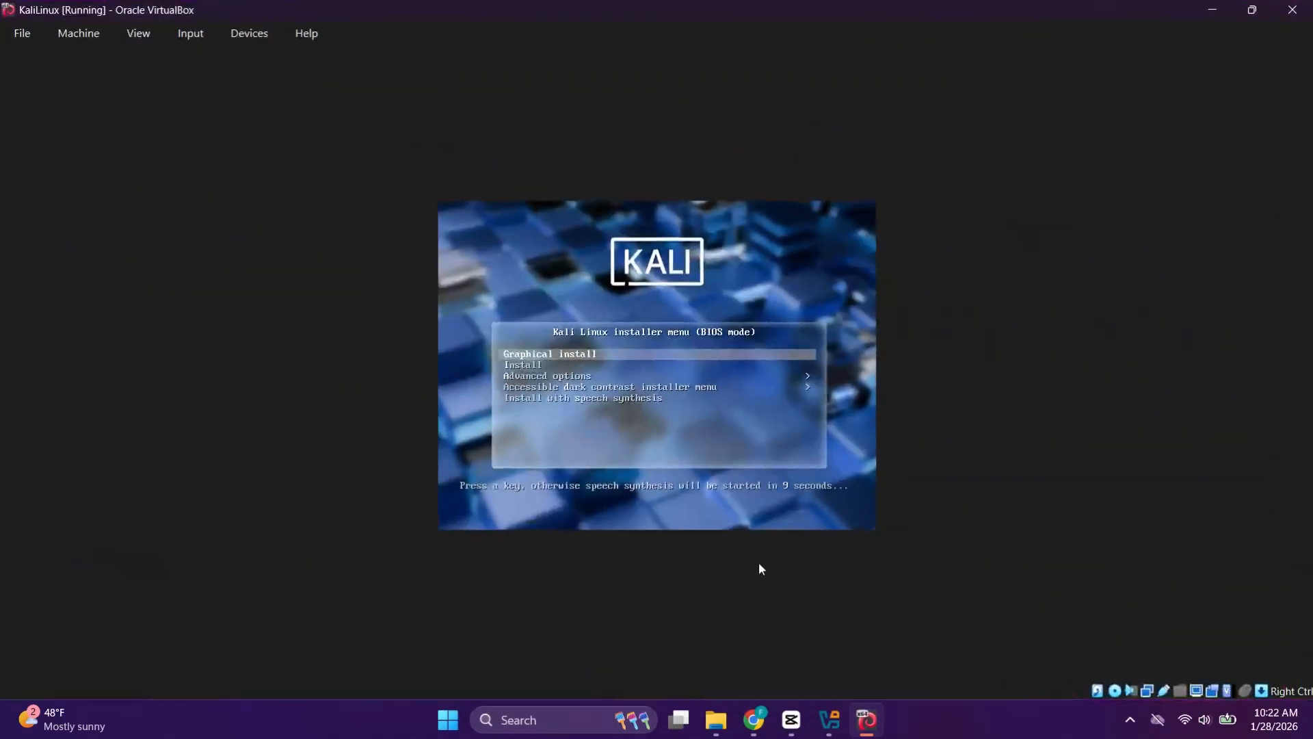
Step: Launch Graphical install from the Kali boot menu
left_click(494, 608)
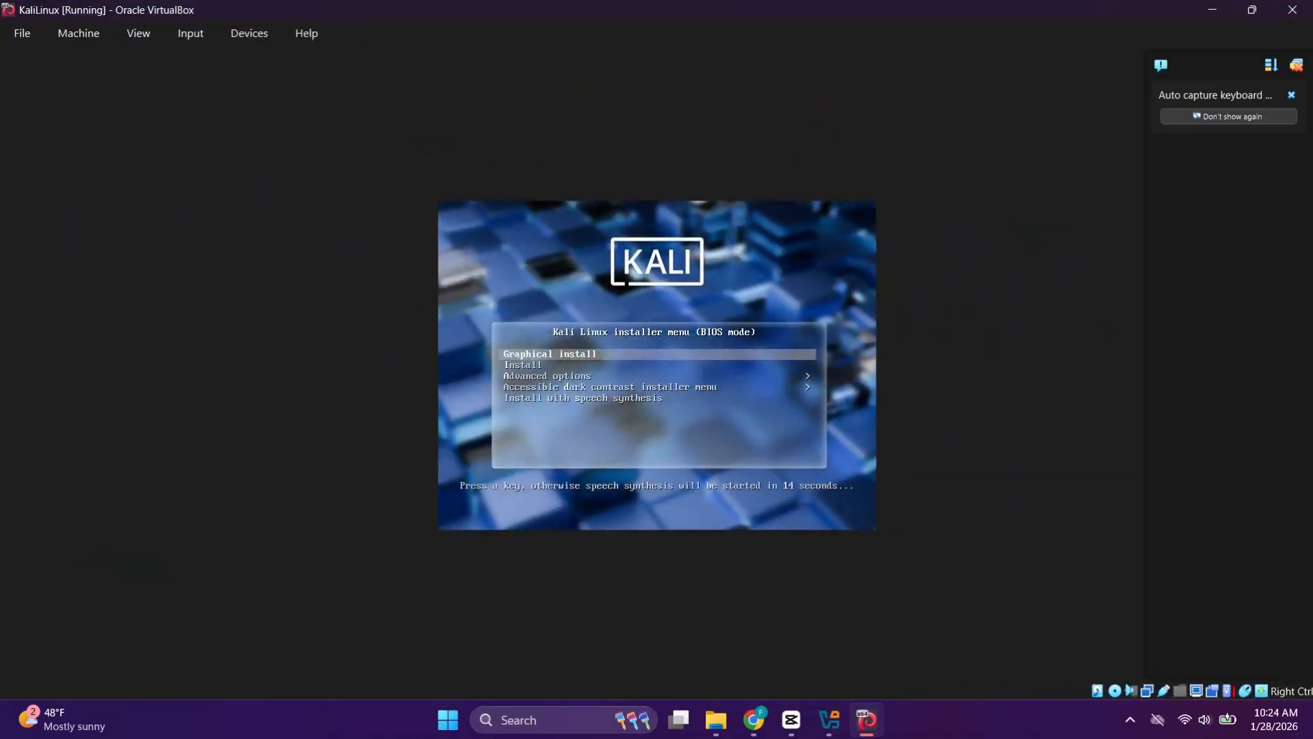
key("Down")
key("Down")
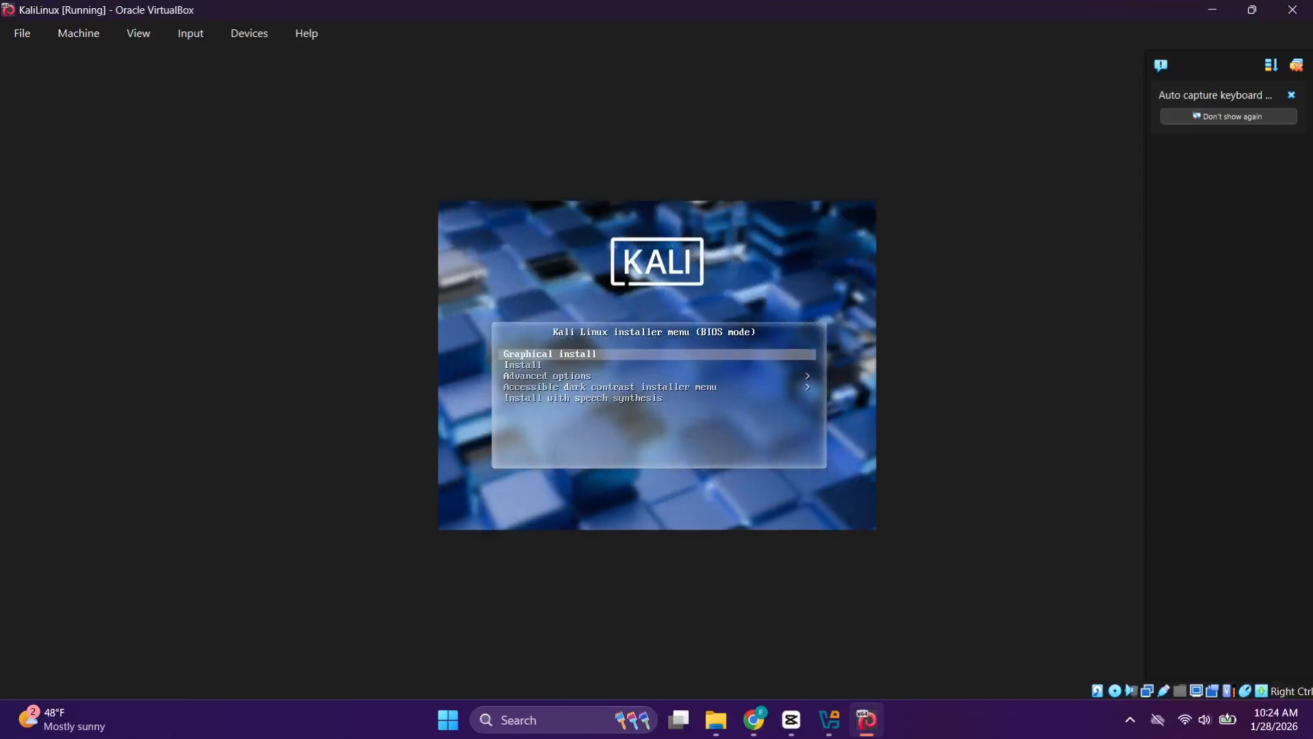
key("Return")
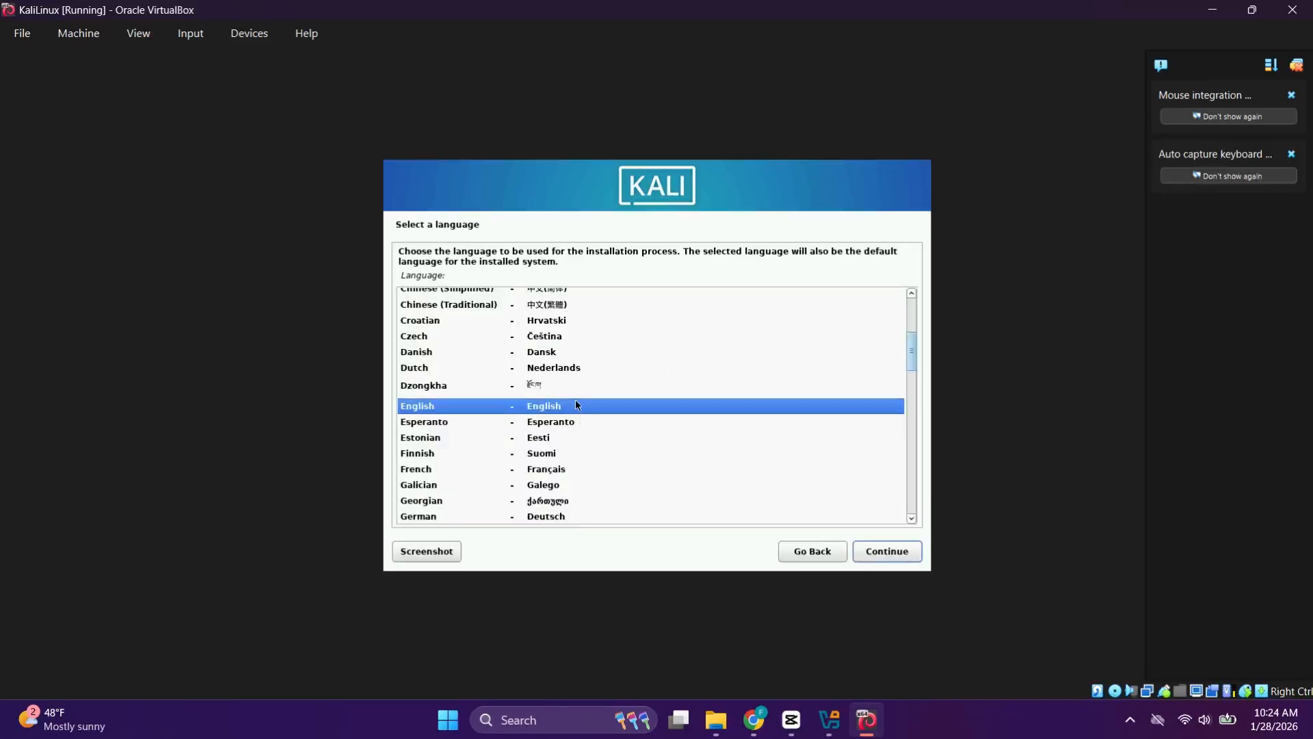
Step: Accept English, United States and the American English keymap, then dismiss the notification panel
left_click(869, 556)
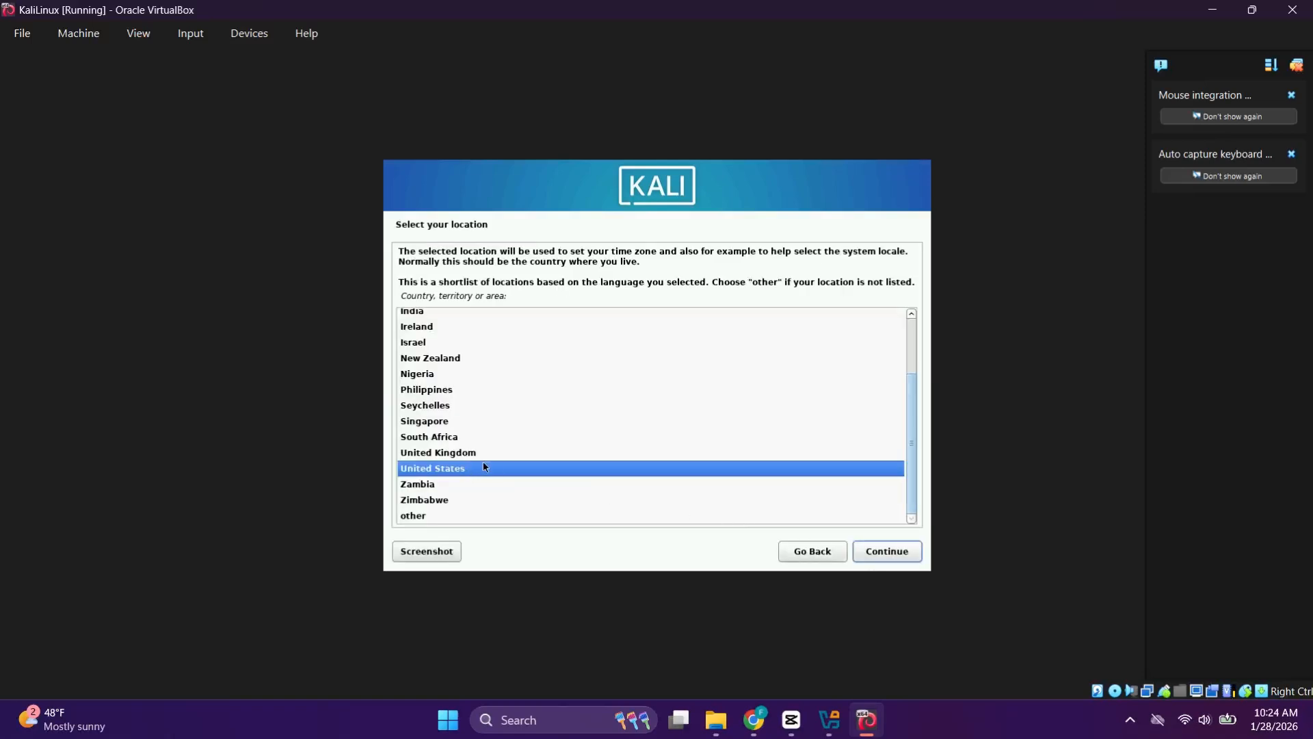
left_click(499, 472)
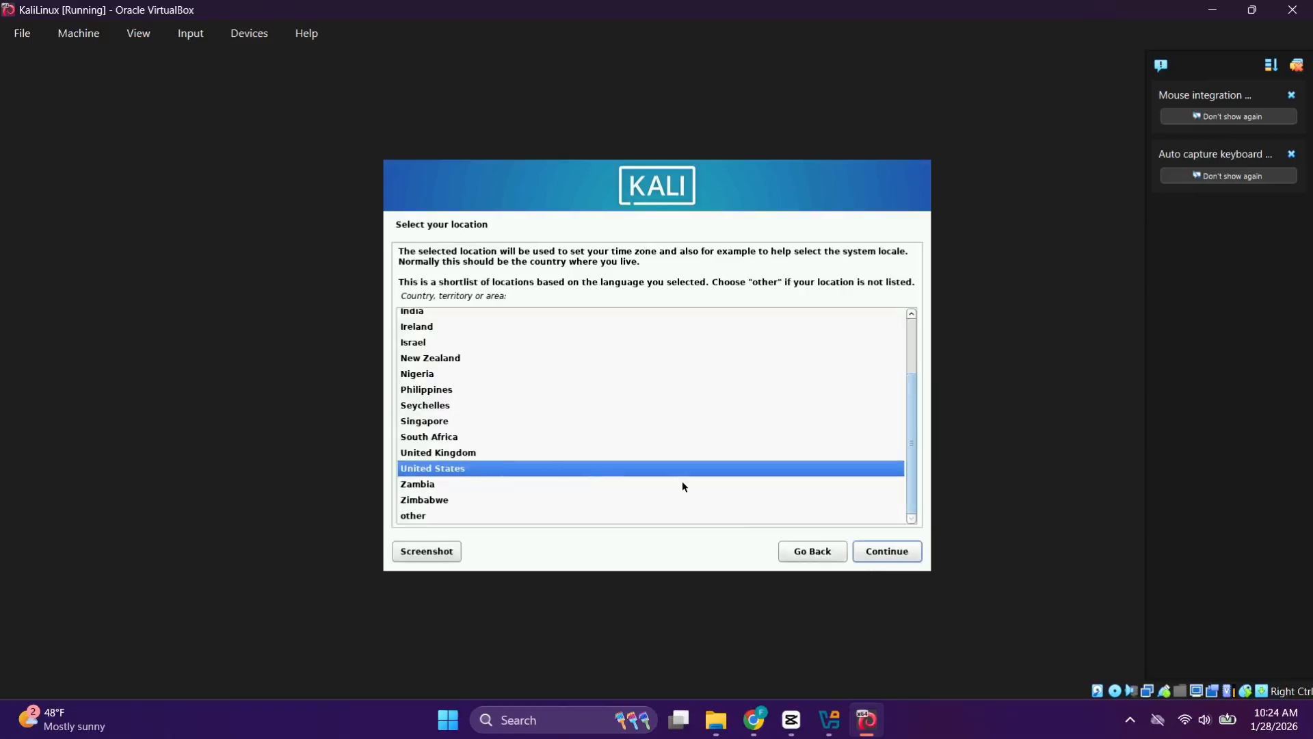
left_click(860, 546)
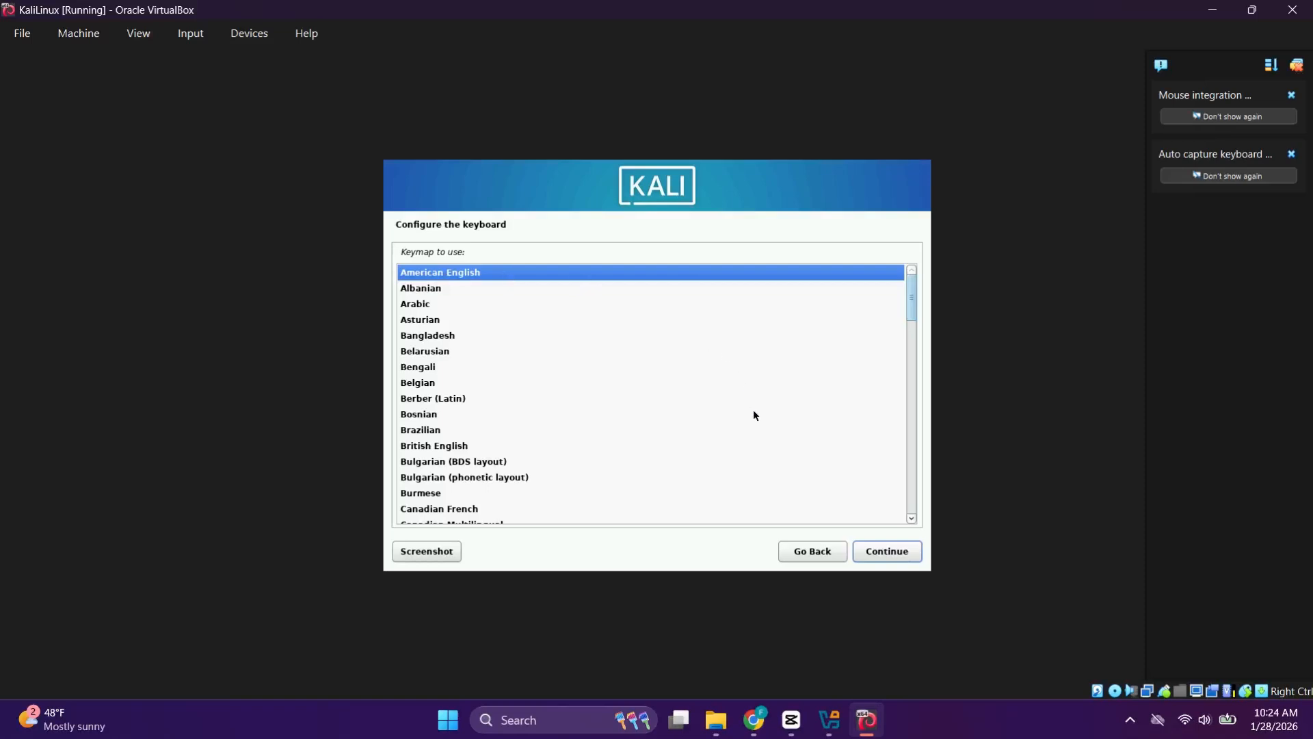
left_click(855, 549)
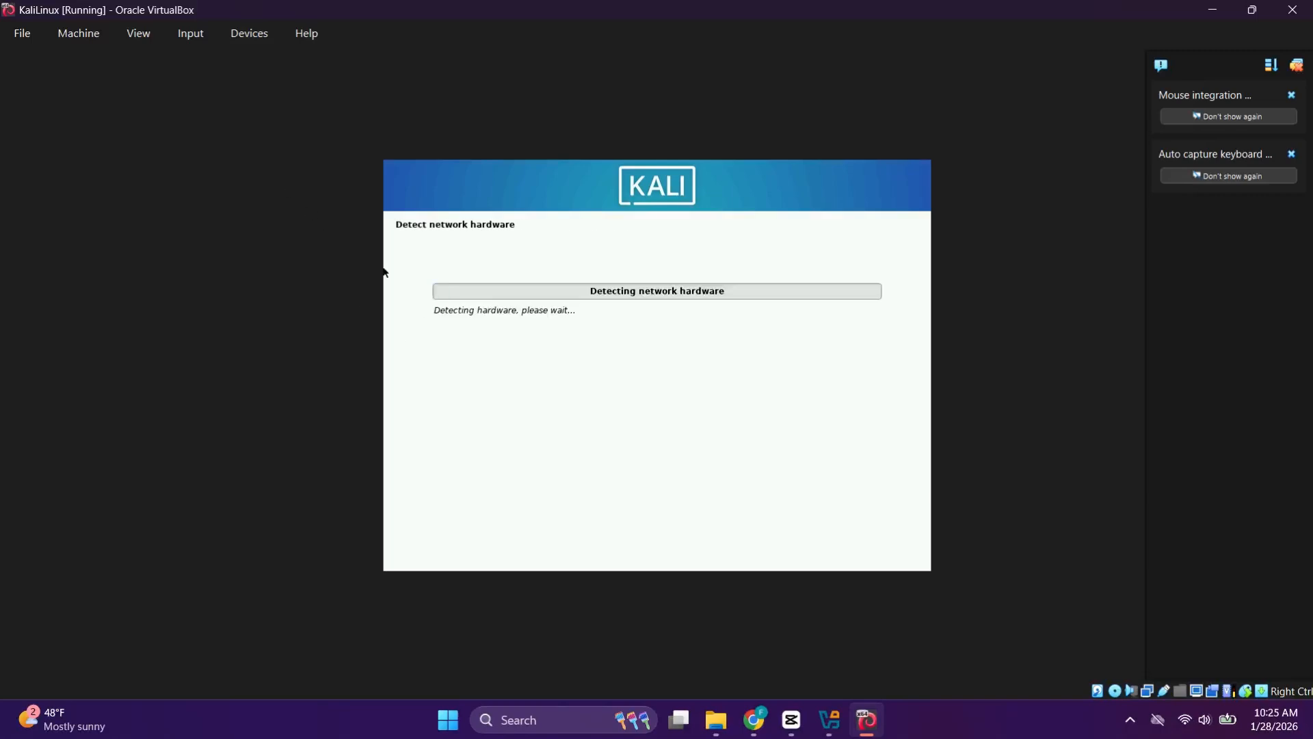
left_click(1288, 65)
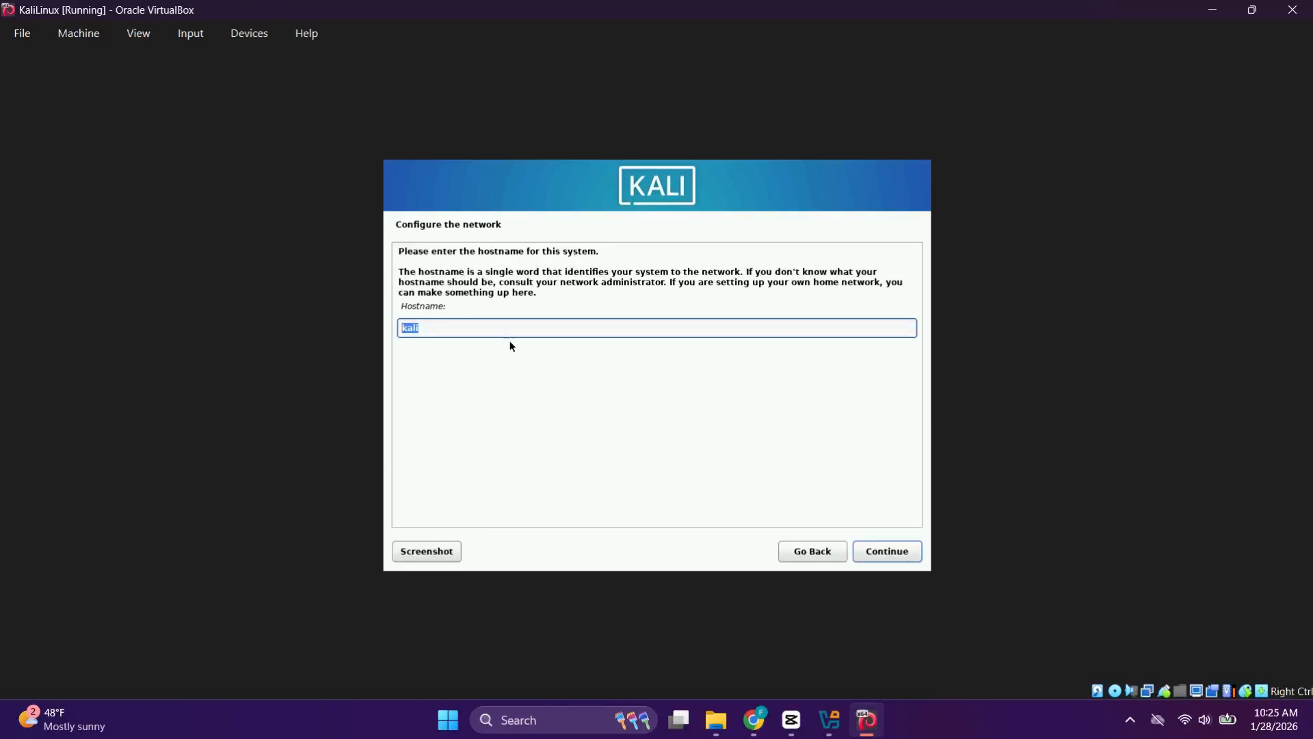
Step: Append 'Linux' to the default hostname and continue
left_click(498, 326)
type("Linux")
left_click(885, 550)
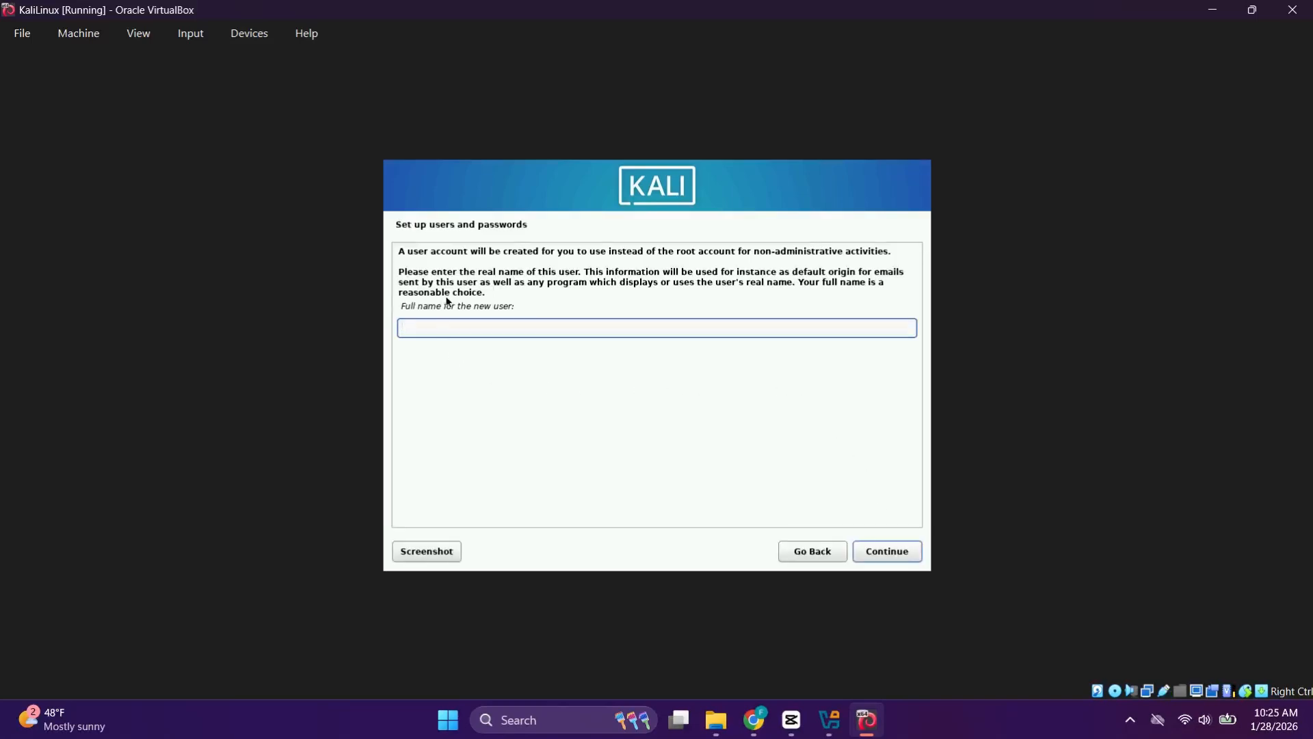
Step: Enter the user's full name, correcting a mistyped last letter, and continue
type("Josepg")
key("BackSpace")
type("h")
left_click(884, 554)
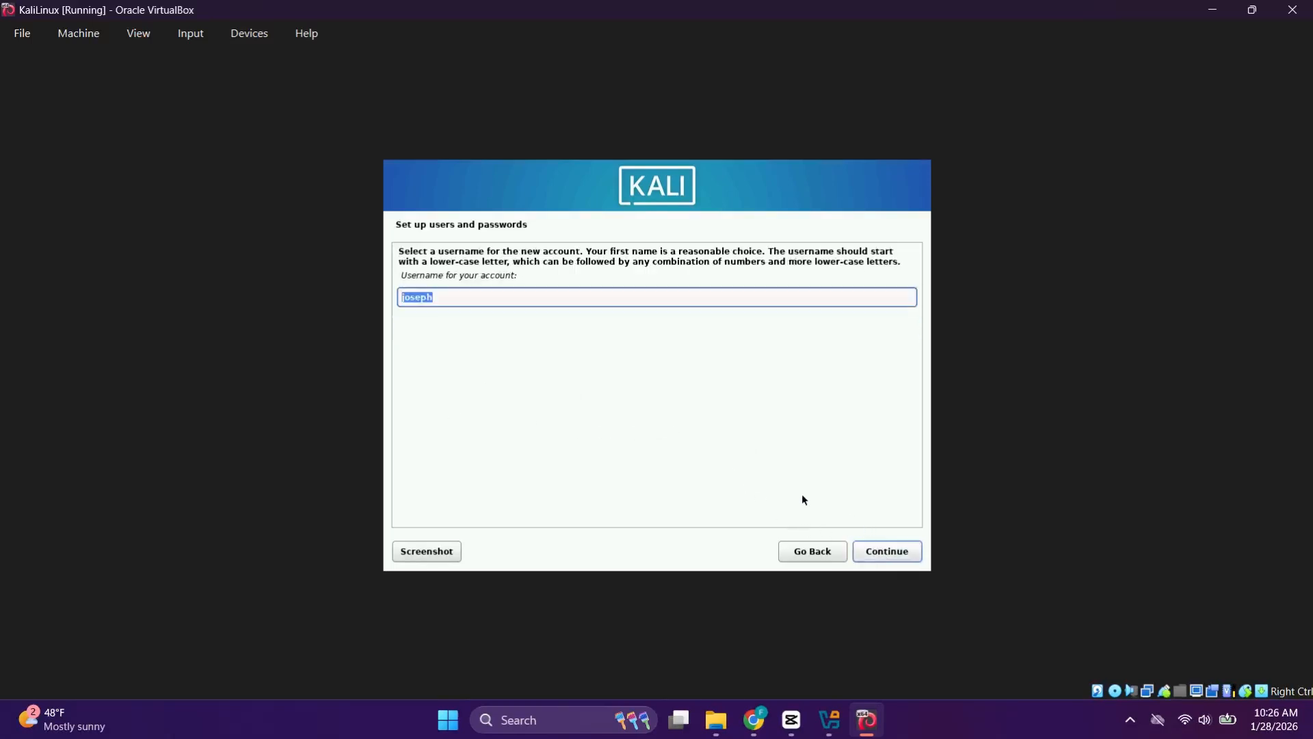
Step: Accept the suggested username and enter the account password in both fields
left_click(411, 297)
left_click(894, 557)
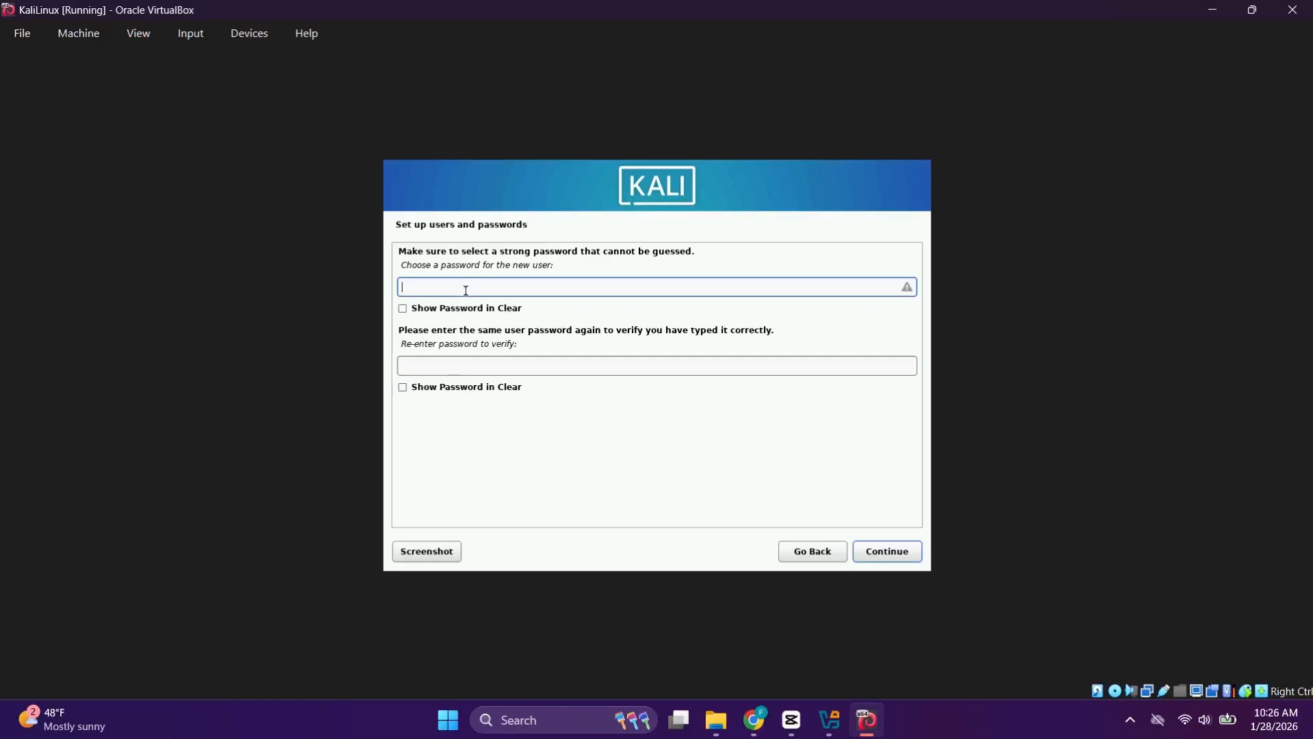
left_click(457, 361)
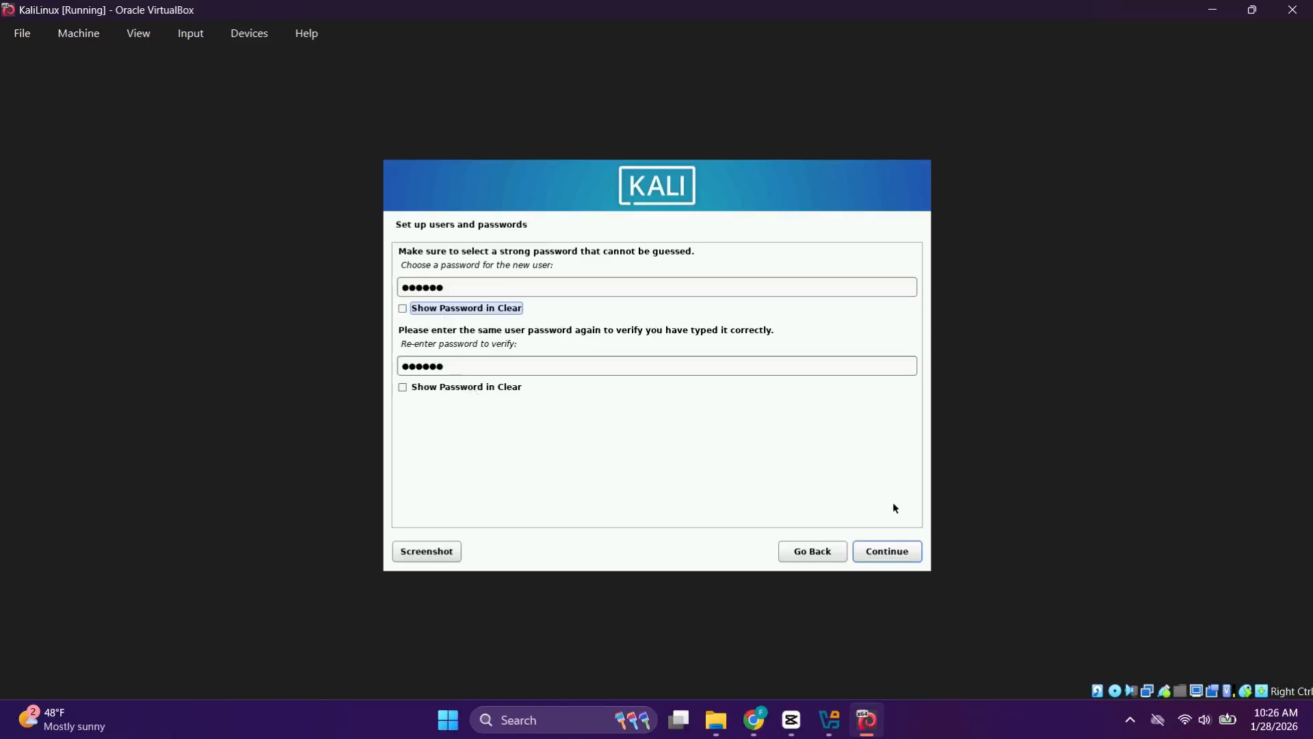
left_click(906, 551)
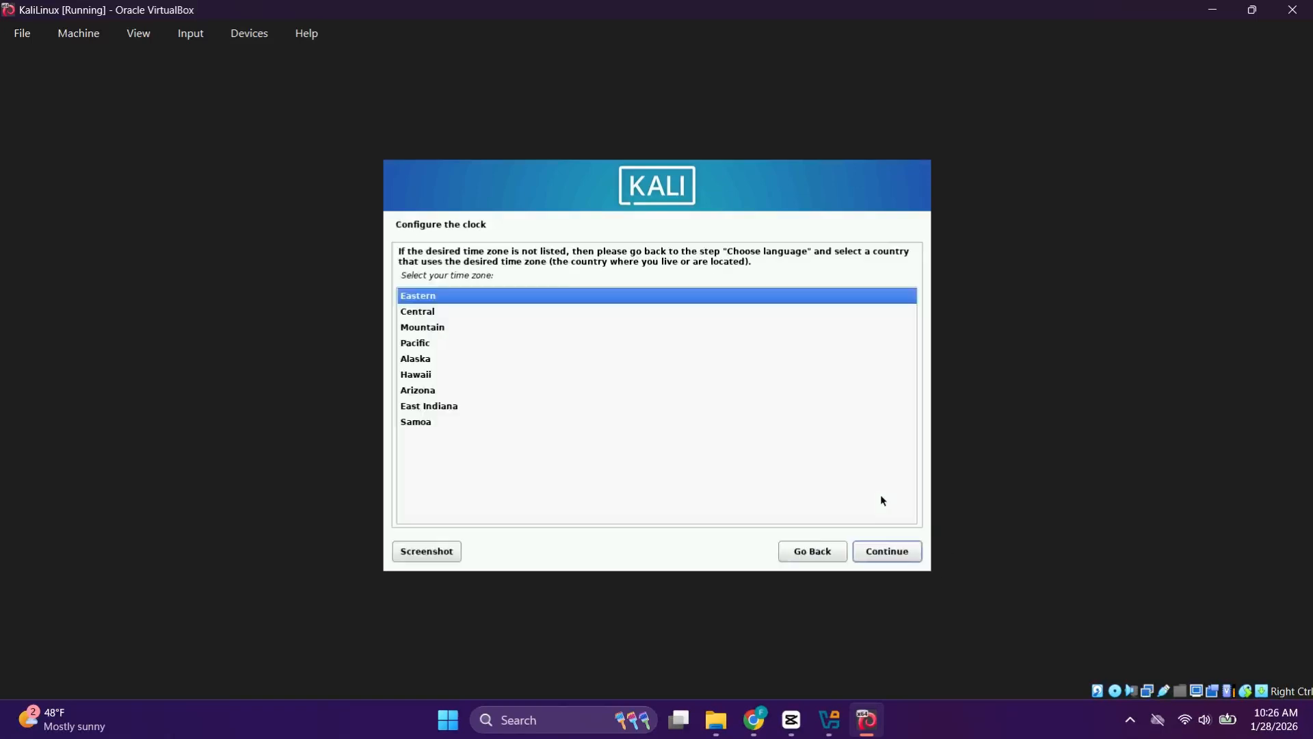
Step: Keep Eastern time; guided-partition the whole 57.0 GB disk with all files in one partition
left_click(890, 550)
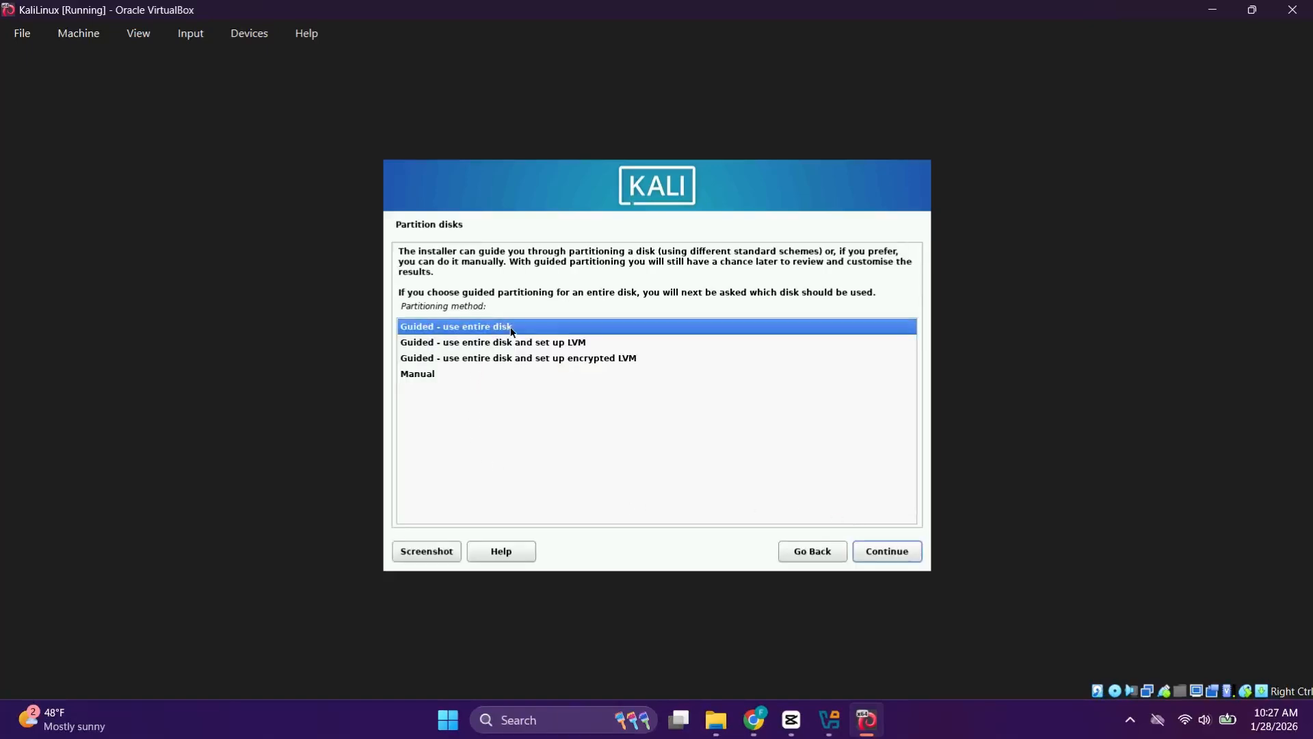
left_click(882, 551)
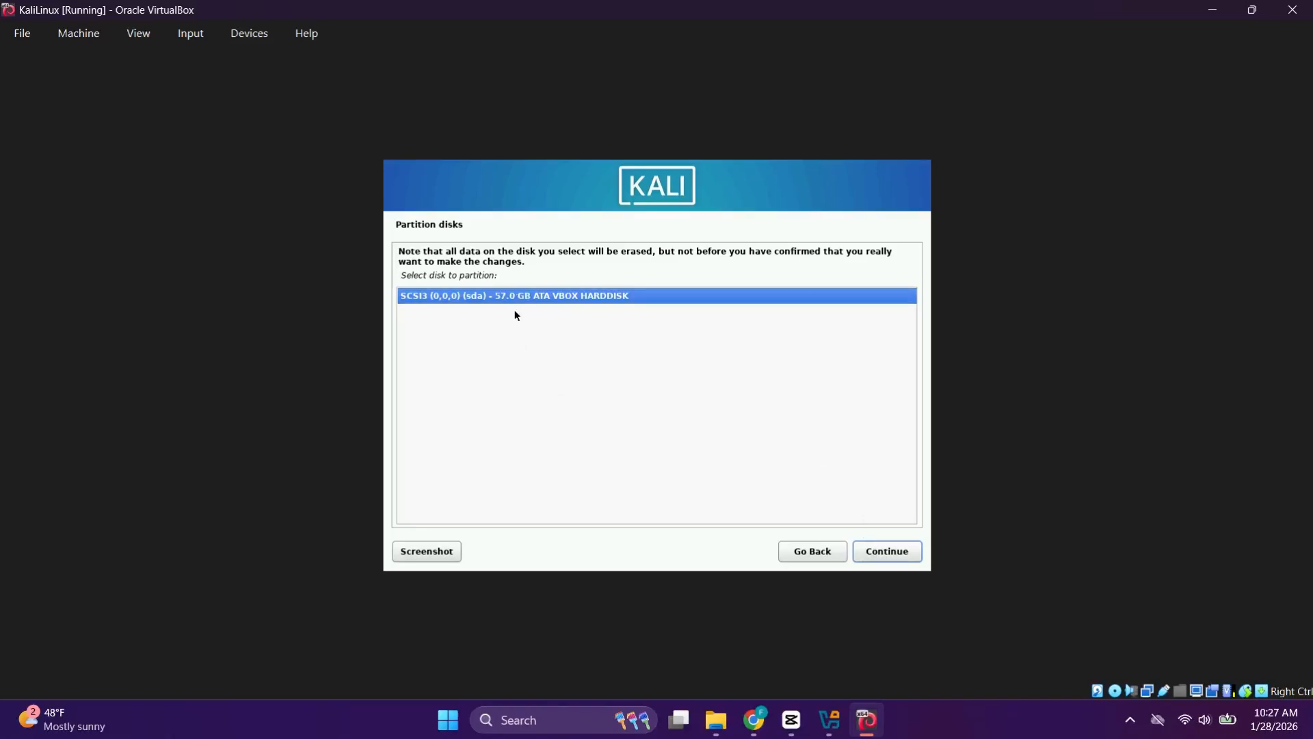
left_click(889, 551)
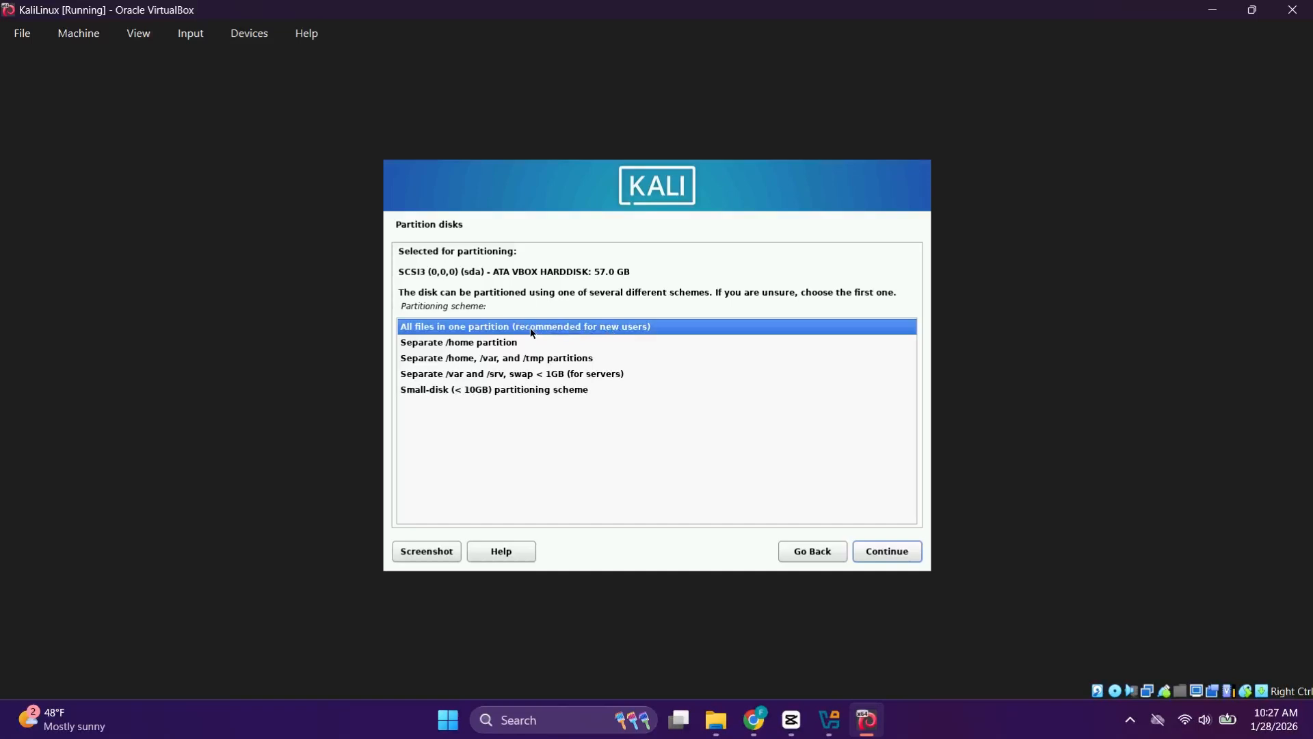
left_click(870, 550)
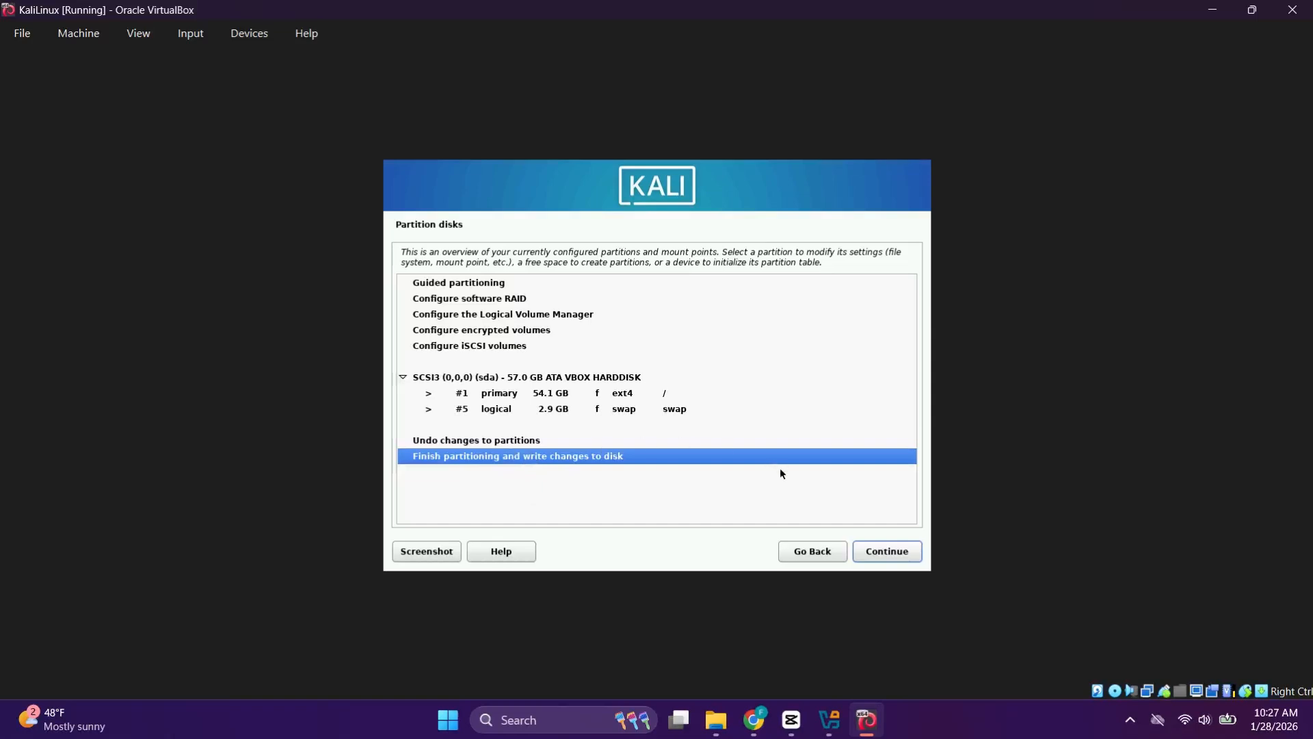
Step: Finish partitioning and confirm Yes to write the changes to disk
left_click(866, 554)
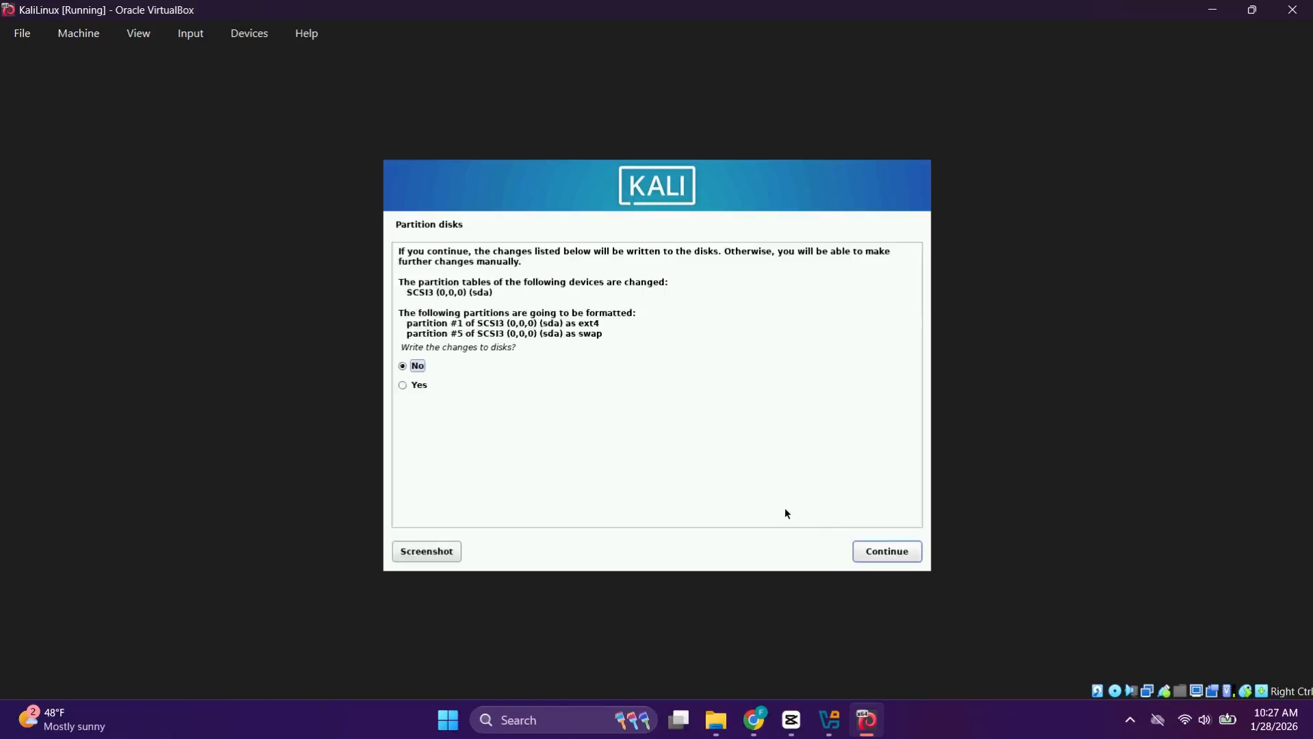
left_click(403, 384)
left_click(893, 551)
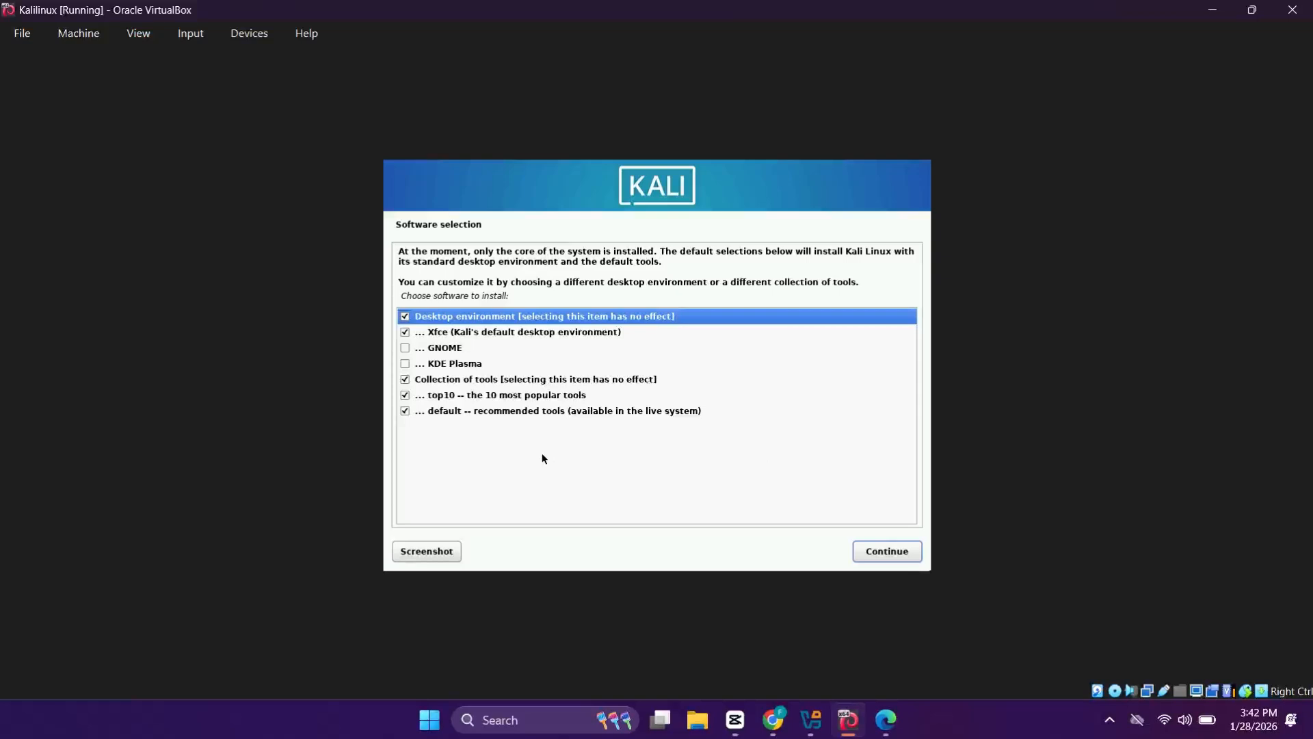
Step: Keep Xfce, top10 and default tools selected and install the software
key("Down")
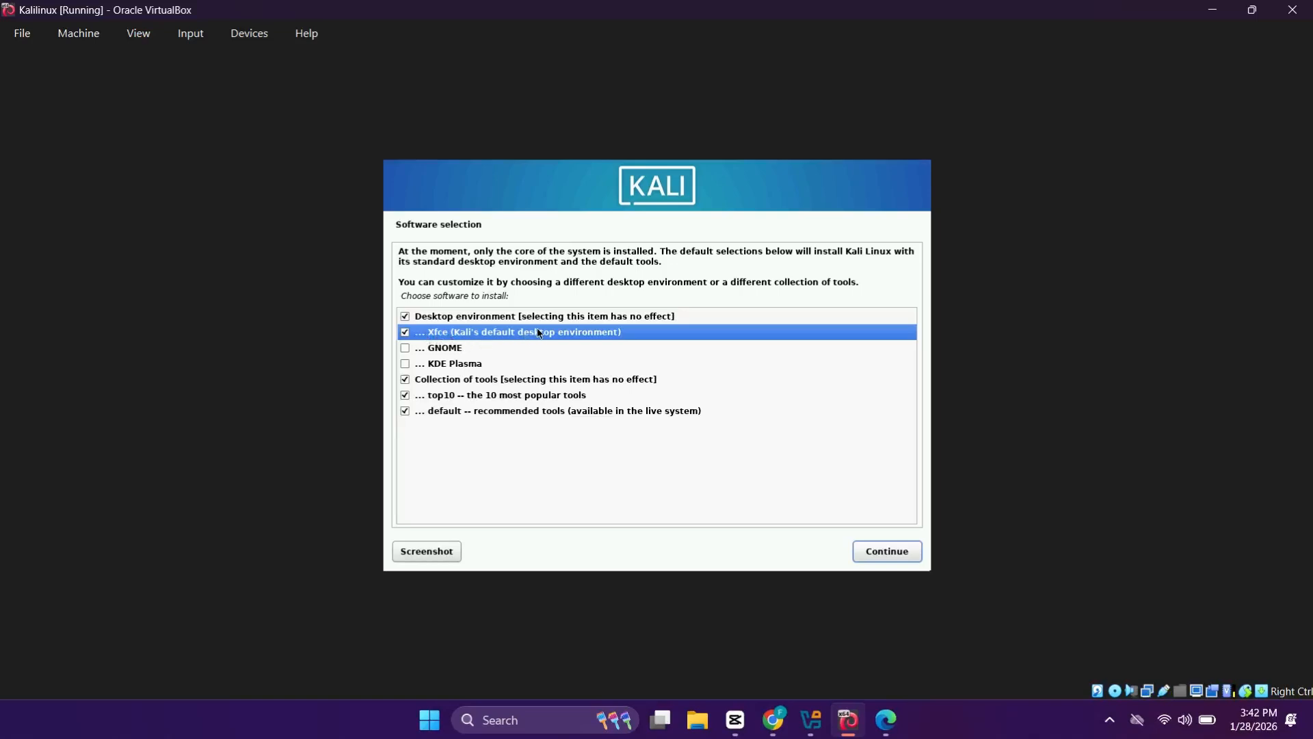
left_click(885, 552)
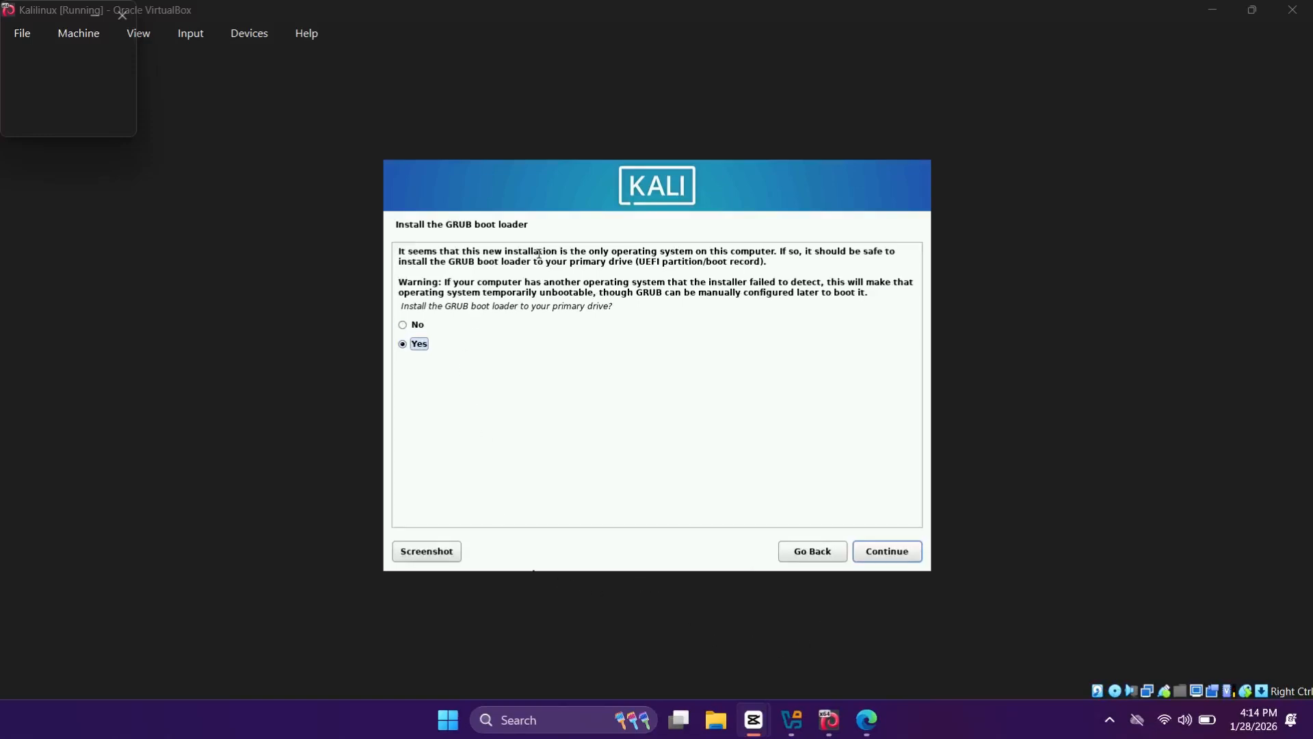
Step: Install GRUB onto /dev/sda and let Kali finish installing and reboot to login
left_click(419, 348)
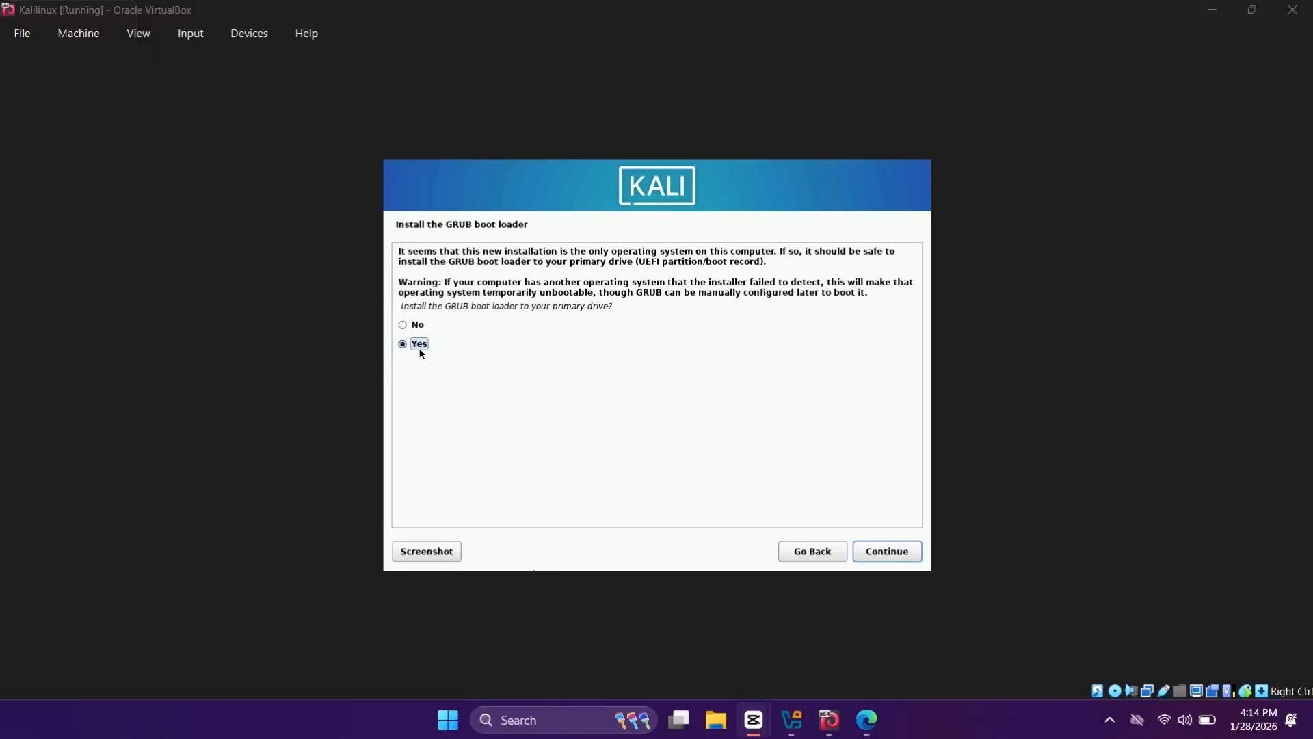
left_click(885, 554)
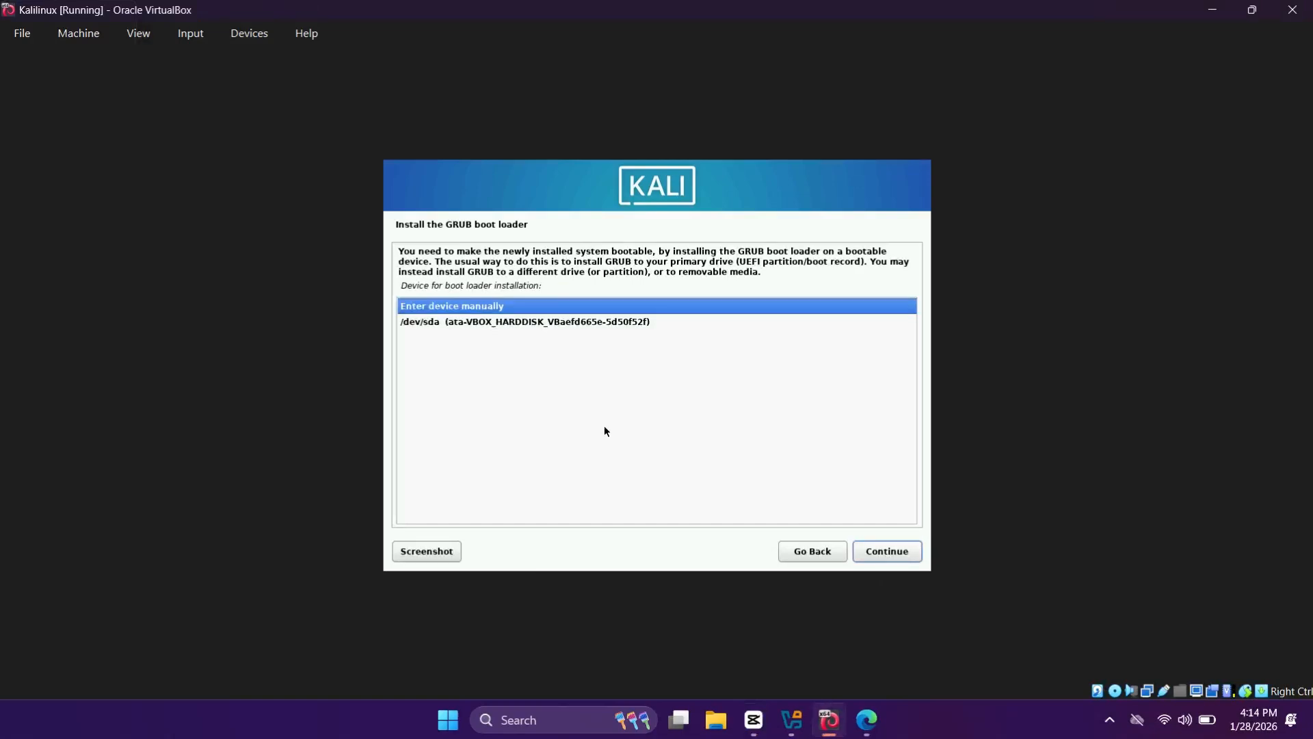
left_click(592, 322)
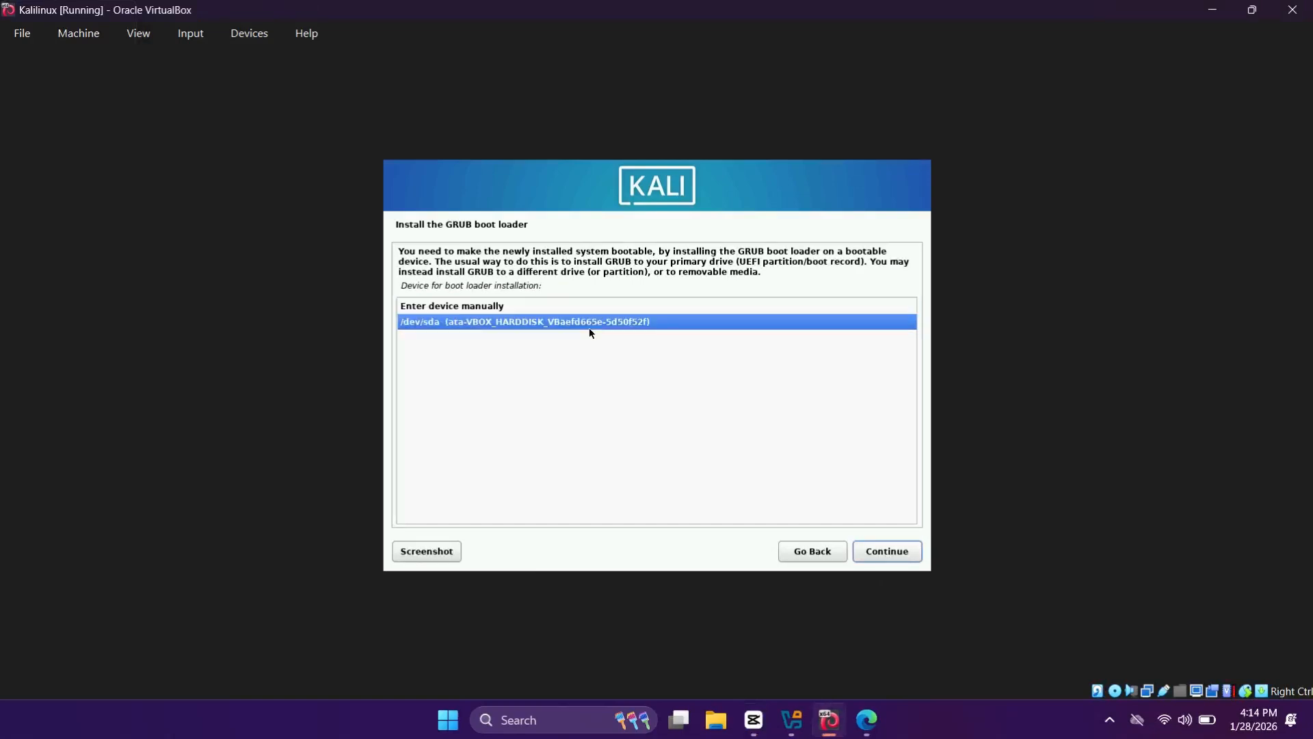
left_click(877, 559)
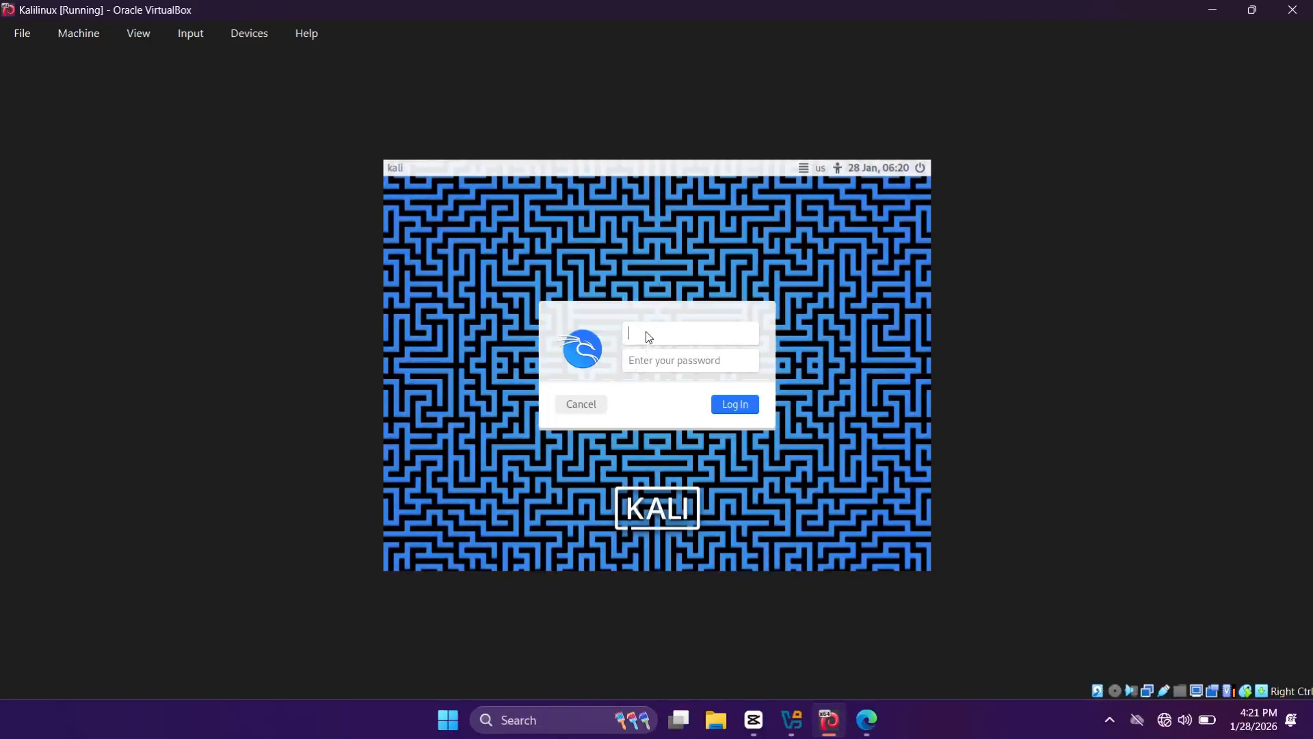
Step: Sign in to Kali with the new account's username and password to reach the Xfce desktop
type("joseph")
left_click(649, 366)
type("••")
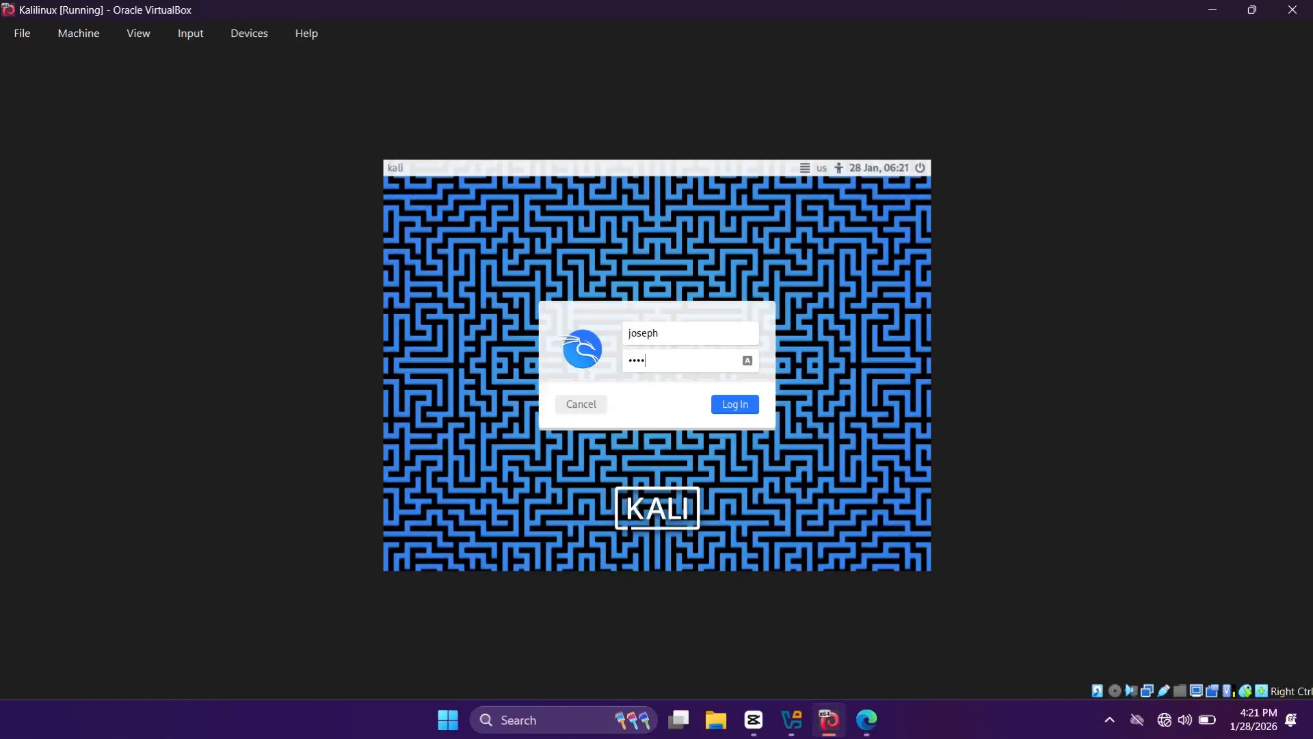
key("Return")
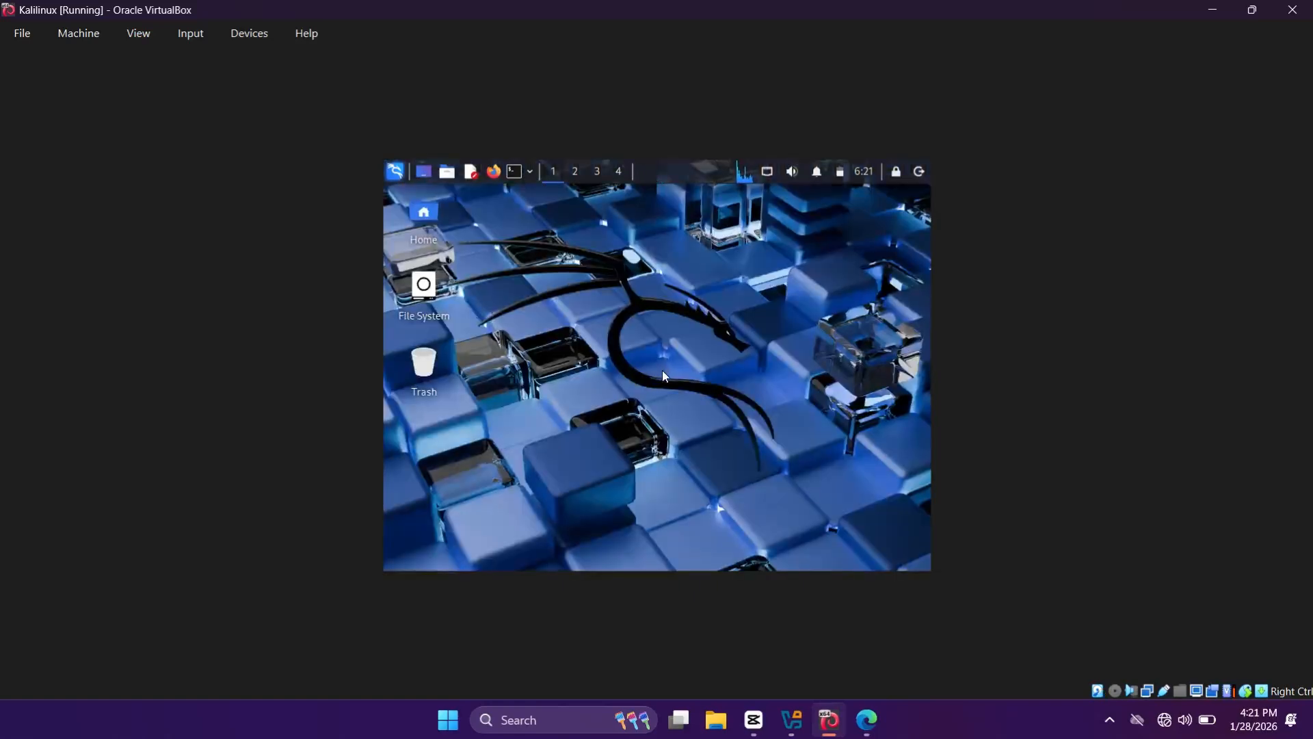
Step: Open the File System desktop icon in Thunar, close it, and bring up the logout dialog
left_click(453, 239)
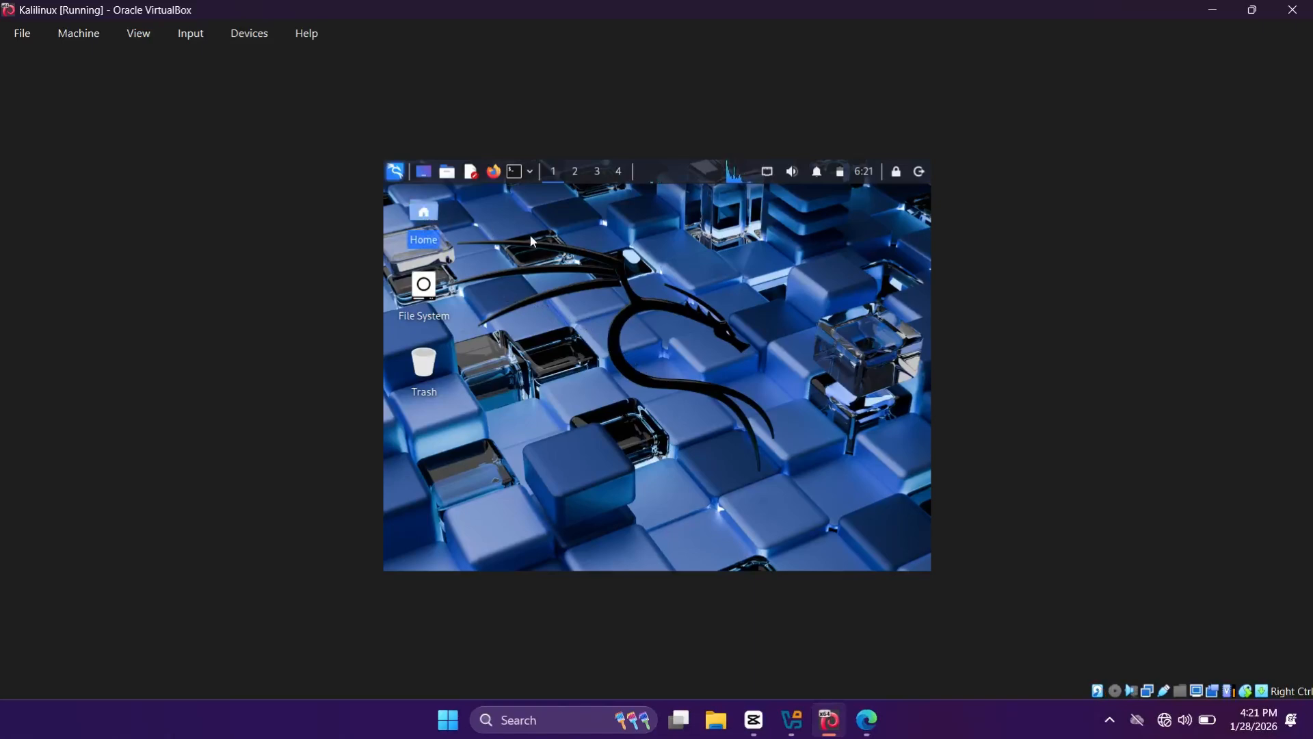
left_click(428, 286)
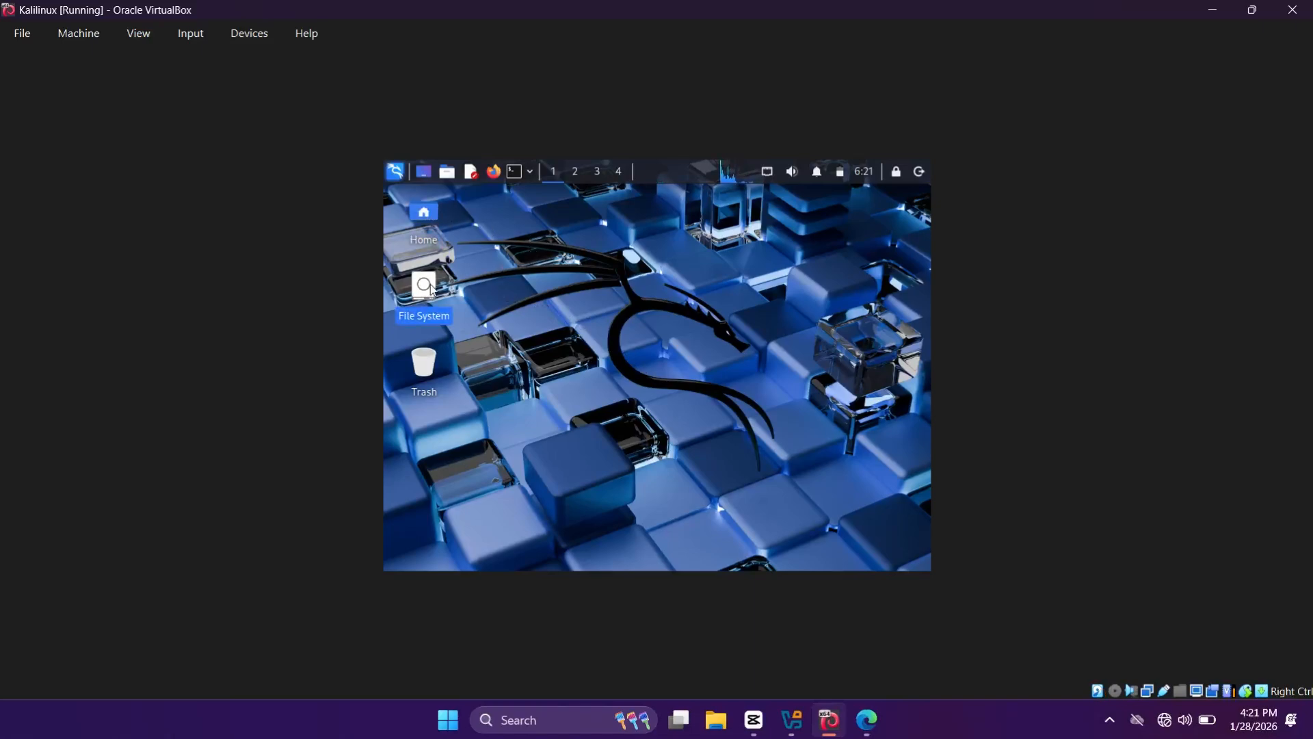
double_click(430, 287)
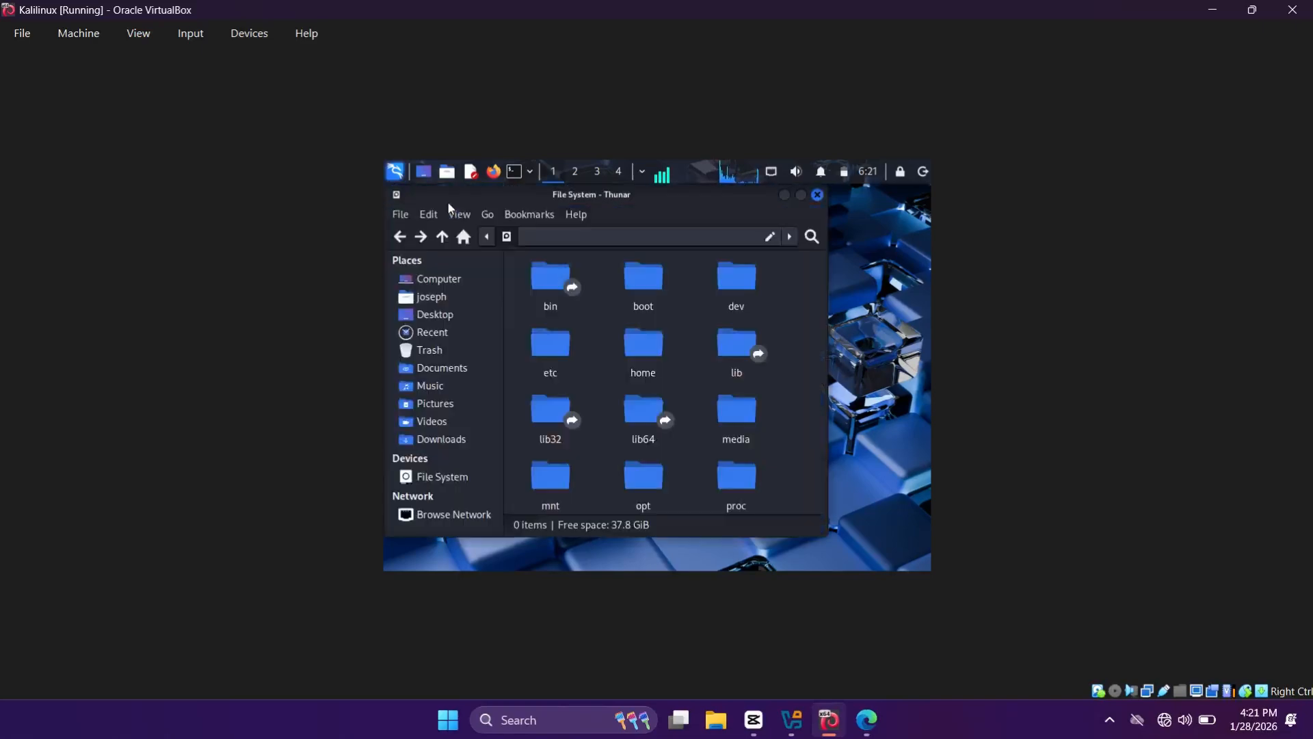
left_click(823, 194)
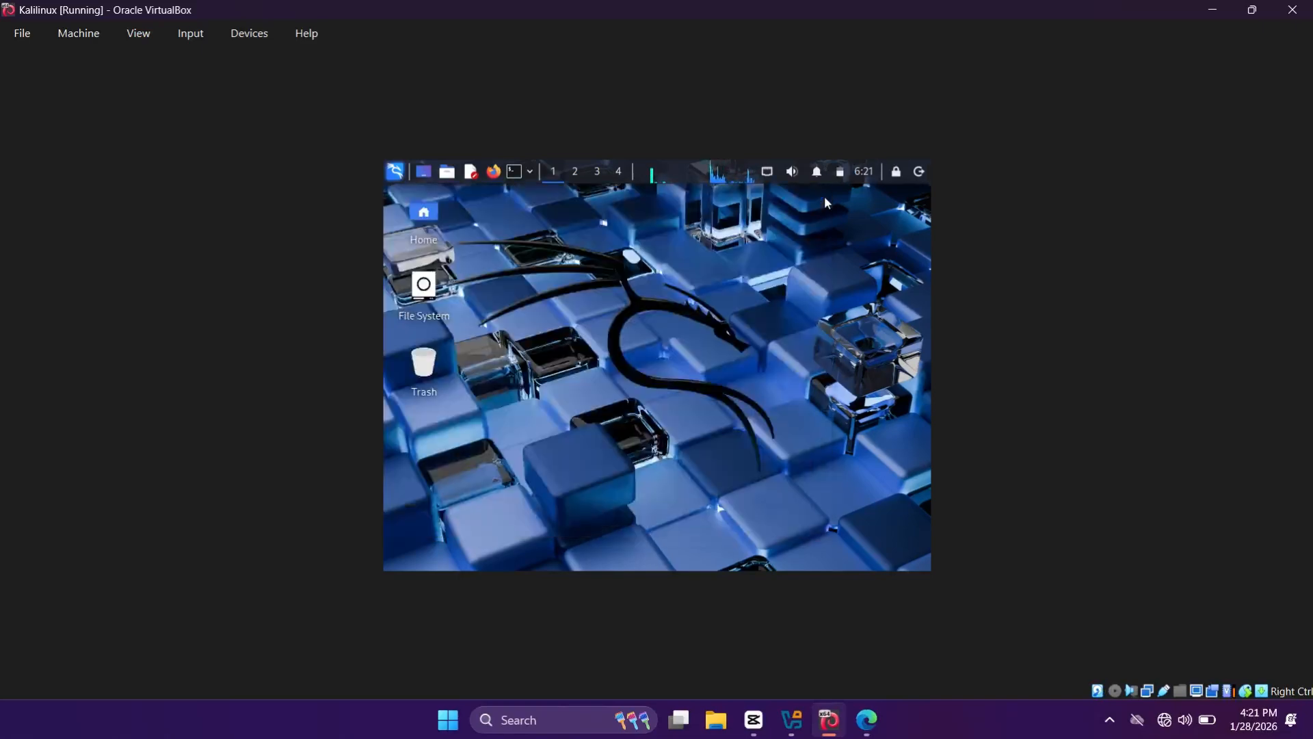
left_click(920, 172)
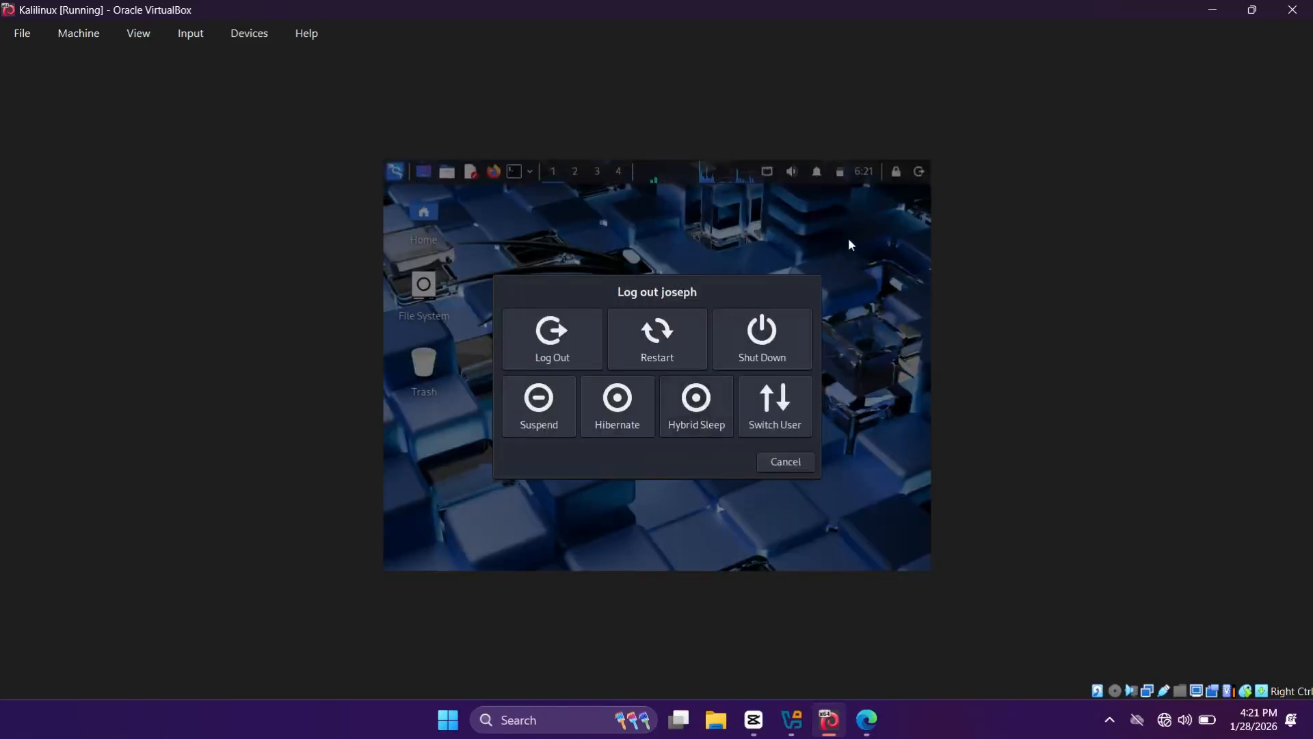
Step: Cancel the logout dialog and switch the KaliLinux VM to View > Full-screen Mode
left_click(792, 465)
left_click(142, 35)
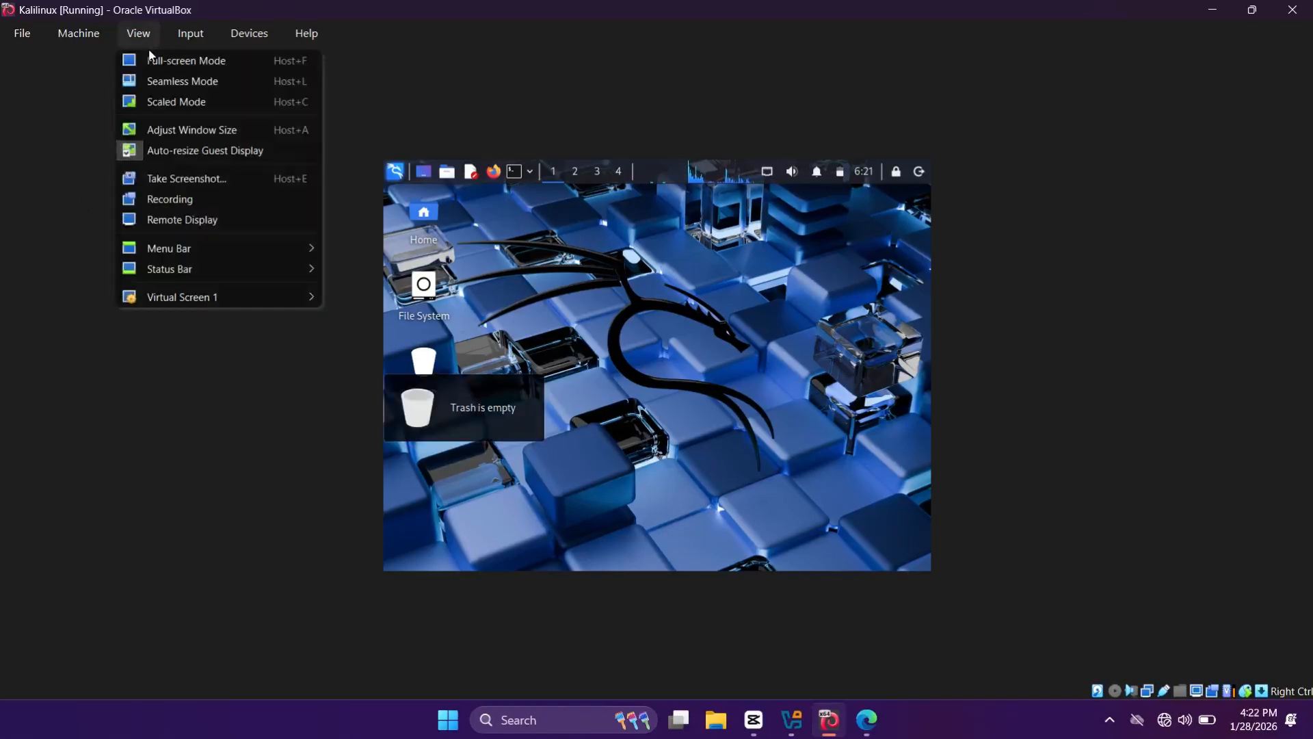
left_click(170, 61)
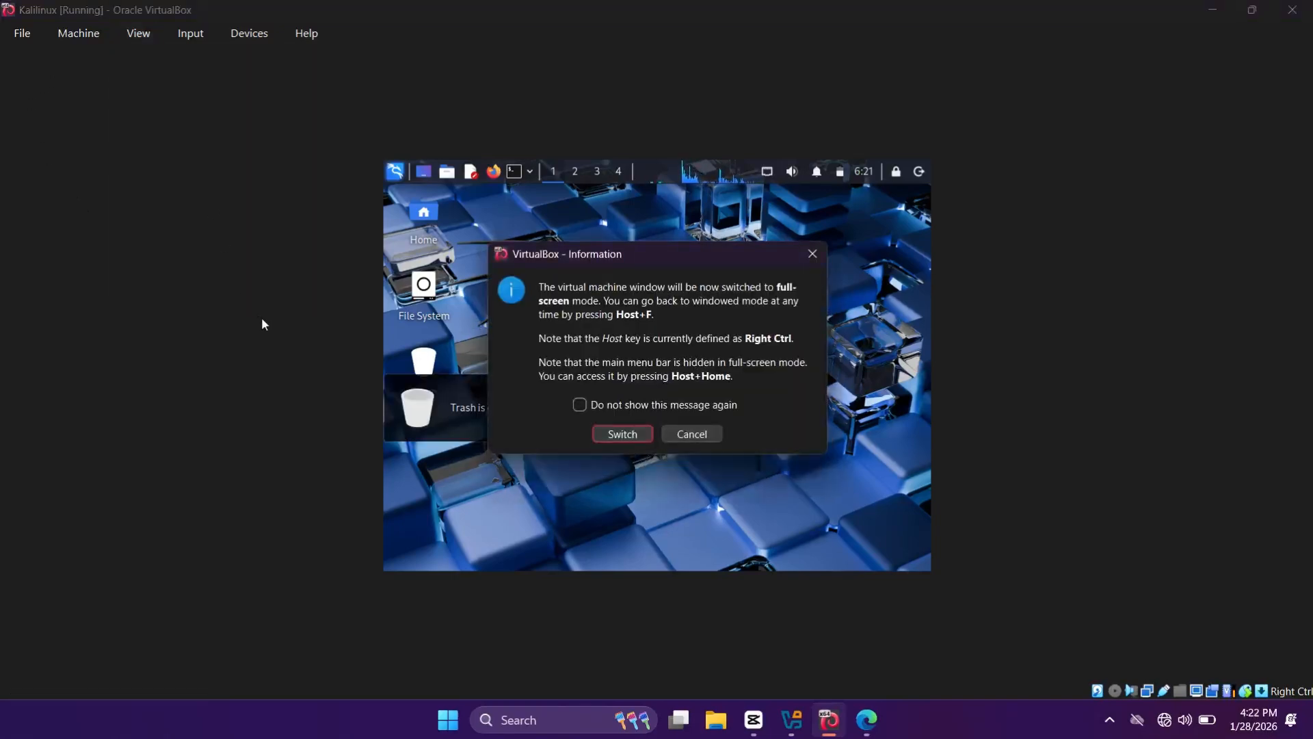
left_click(619, 433)
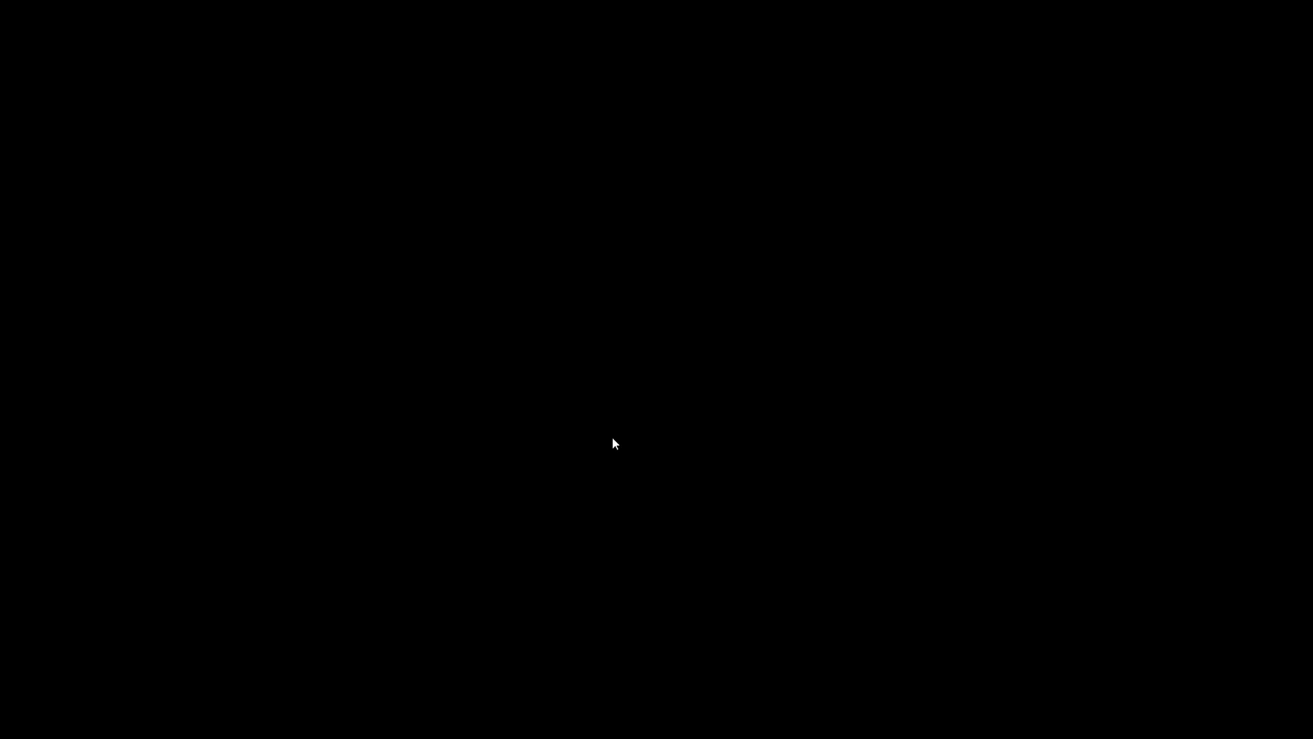